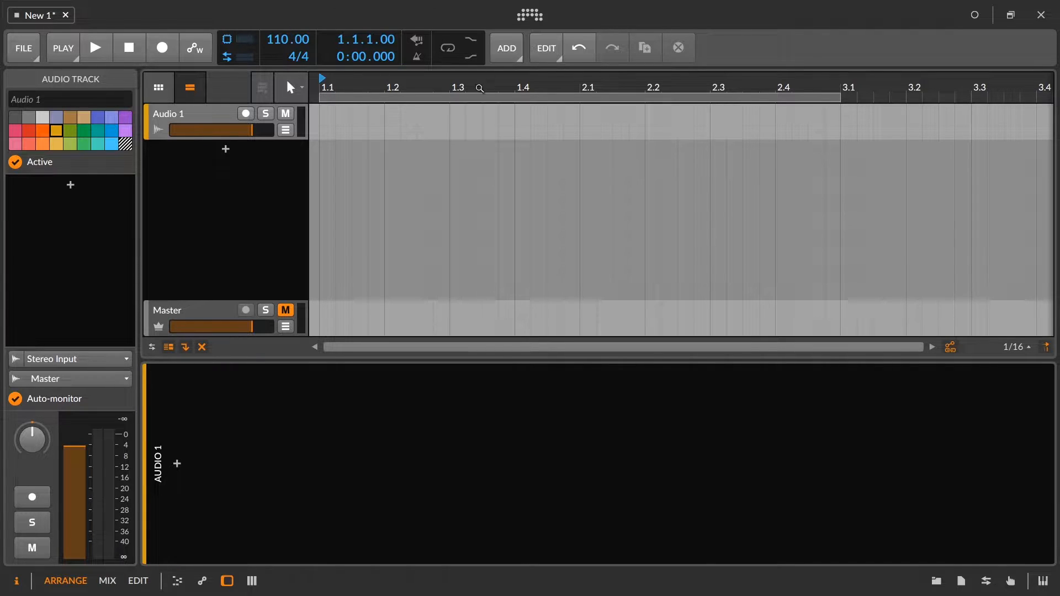
# Review the audio settings, including the available sample rates, and close the settings without changing them.
pyautogui.click(530, 15)
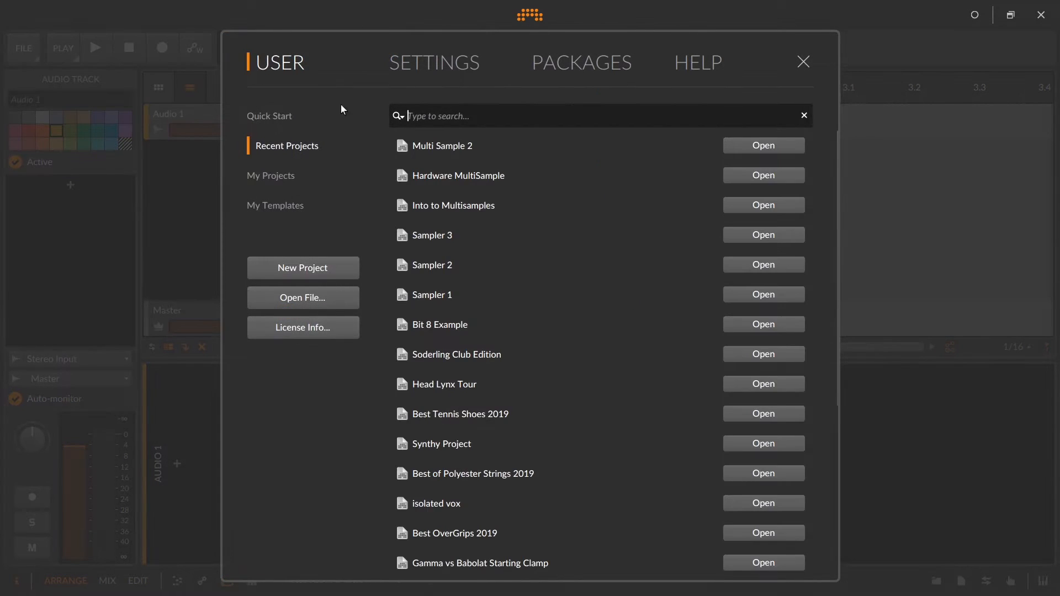
pyautogui.click(420, 64)
pyautogui.click(268, 175)
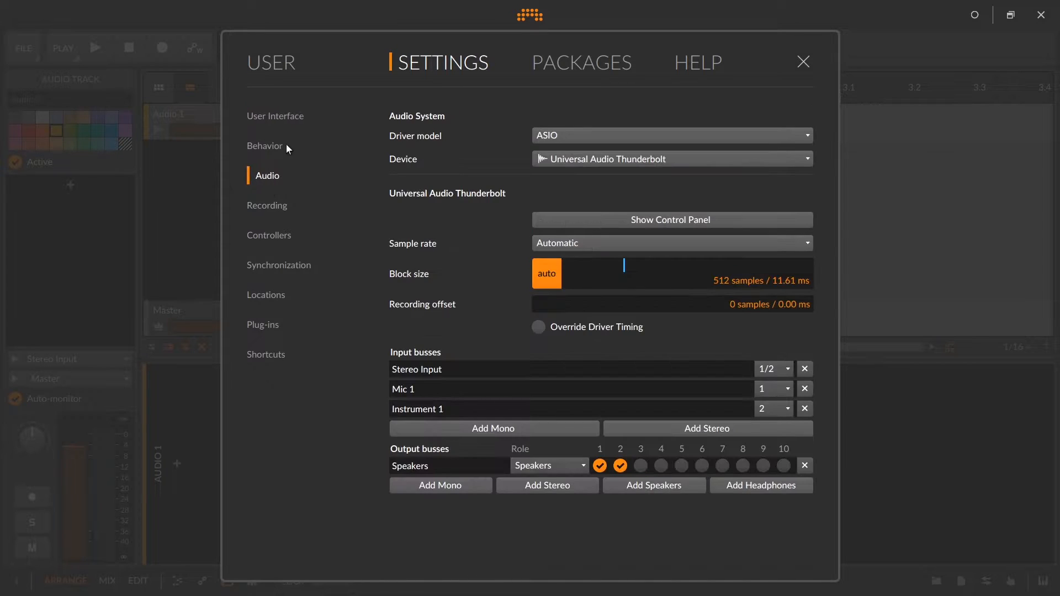
pyautogui.click(549, 248)
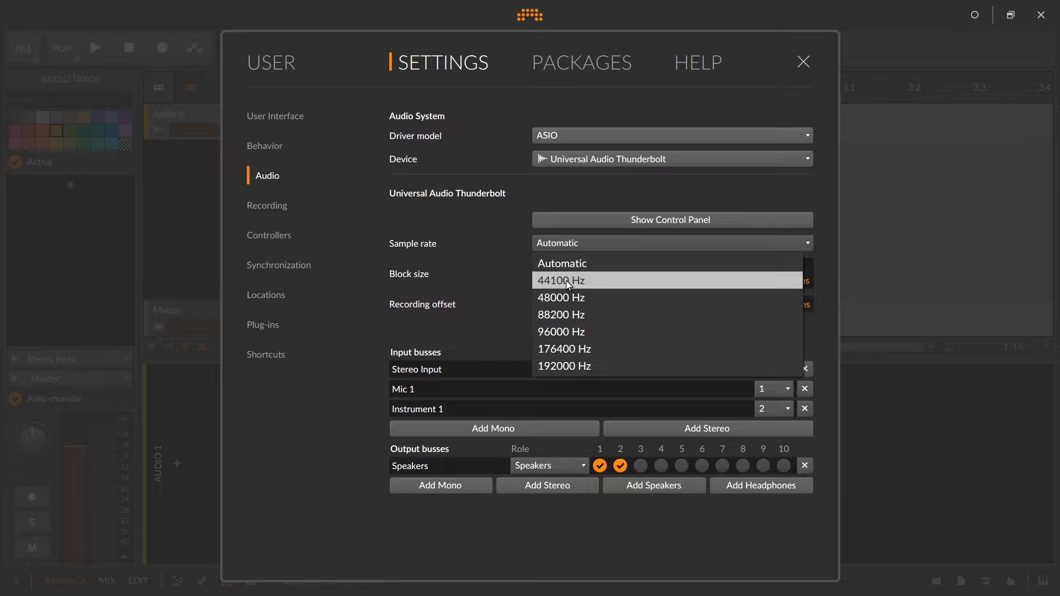
pyautogui.click(802, 63)
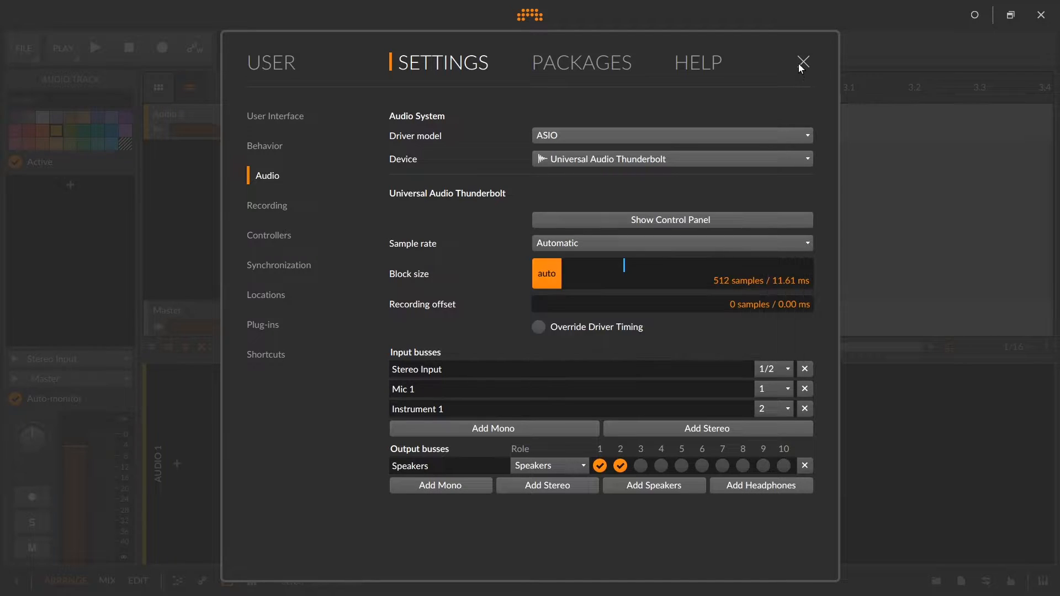
pyautogui.click(804, 61)
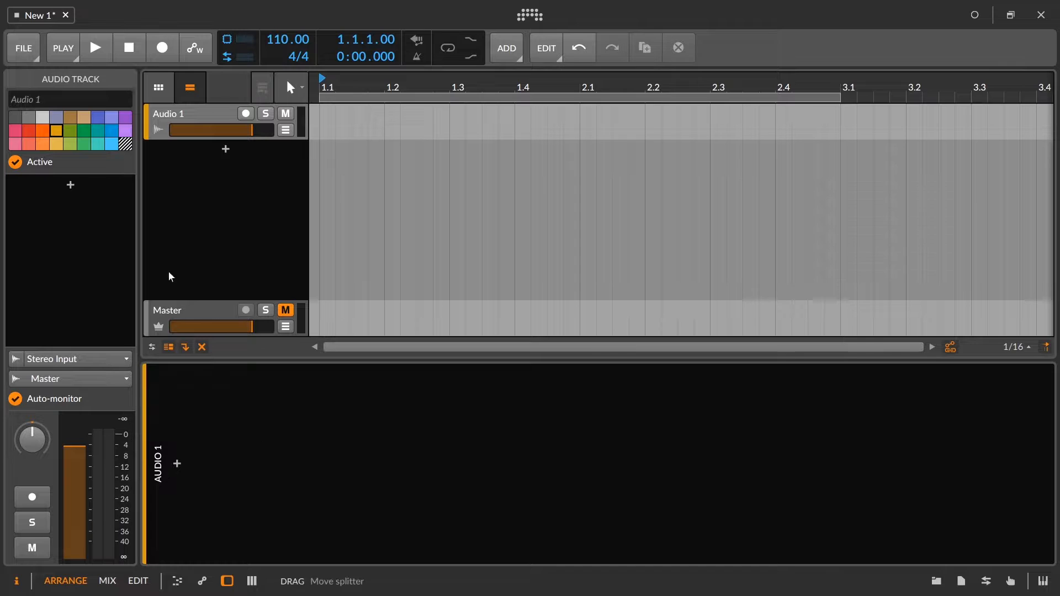
# Insert the Test Tone device on the Audio 1 track.
pyautogui.click(184, 119)
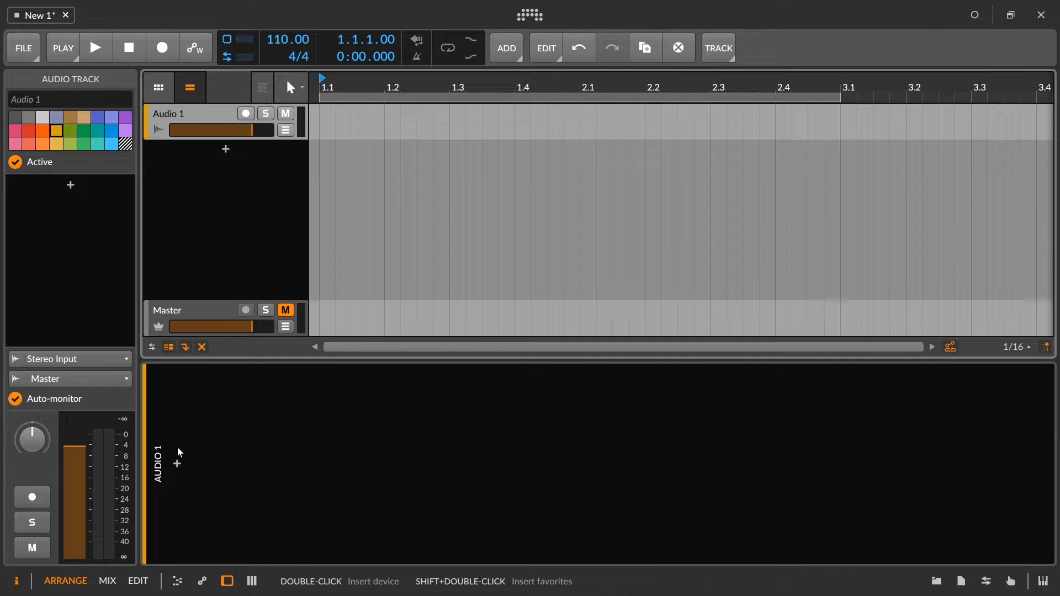
pyautogui.click(177, 464)
pyautogui.write('test tone')
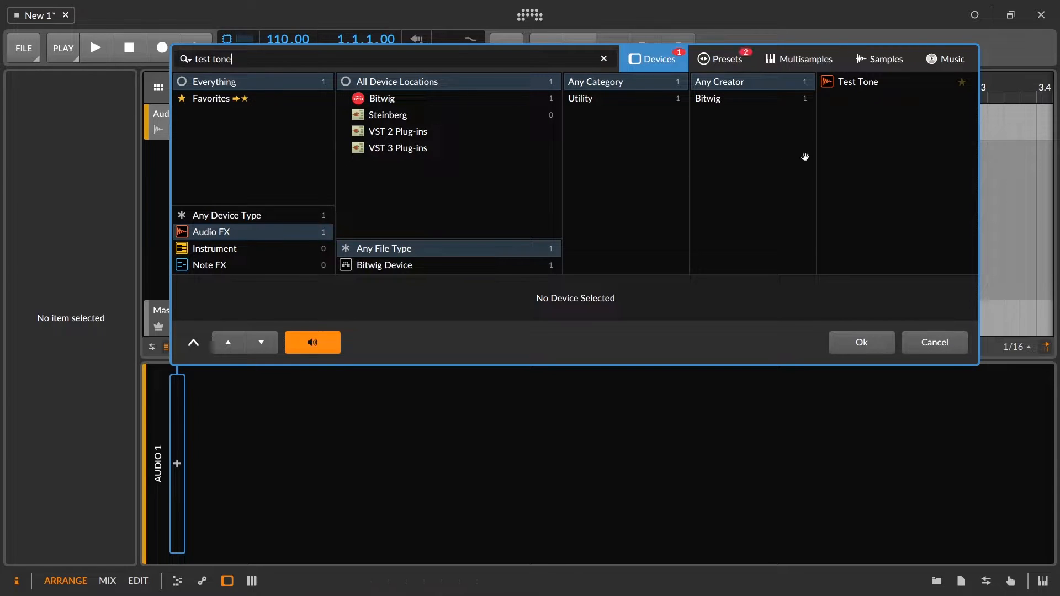
pyautogui.click(856, 86)
pyautogui.click(857, 340)
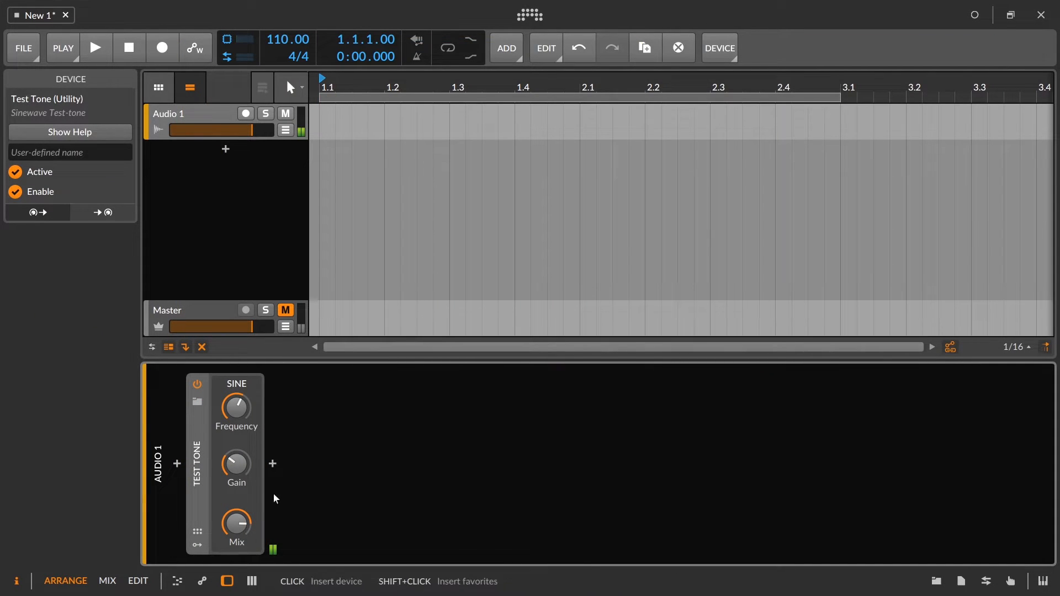
# Set the Test Tone's mix to 100 % and its gain to 0.0 dB.
pyautogui.moveTo(237, 524); pyautogui.dragTo(230, 442)
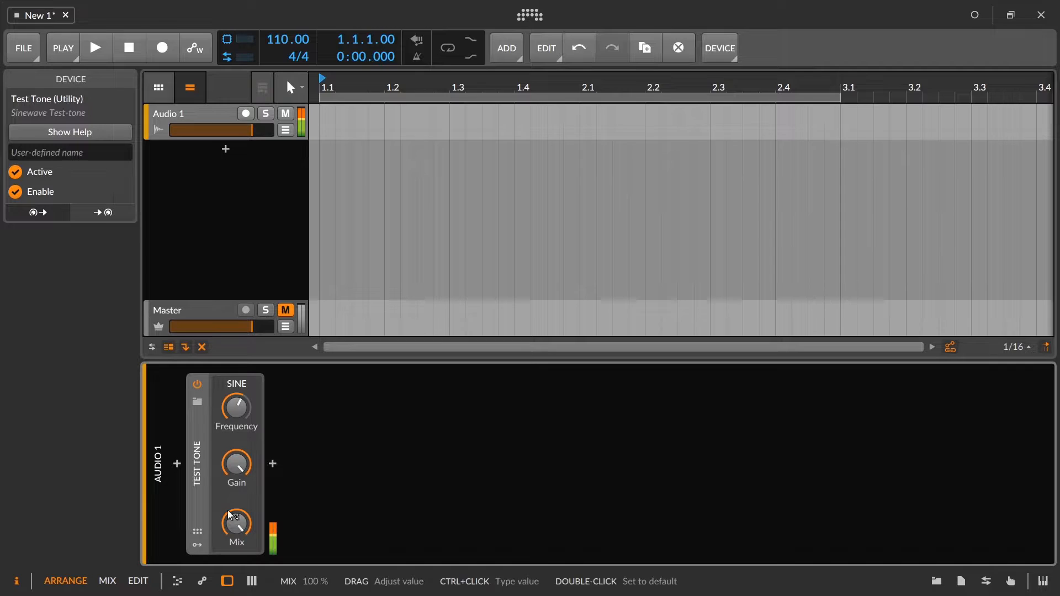
pyautogui.moveTo(253, 480); pyautogui.dragTo(253, 480)
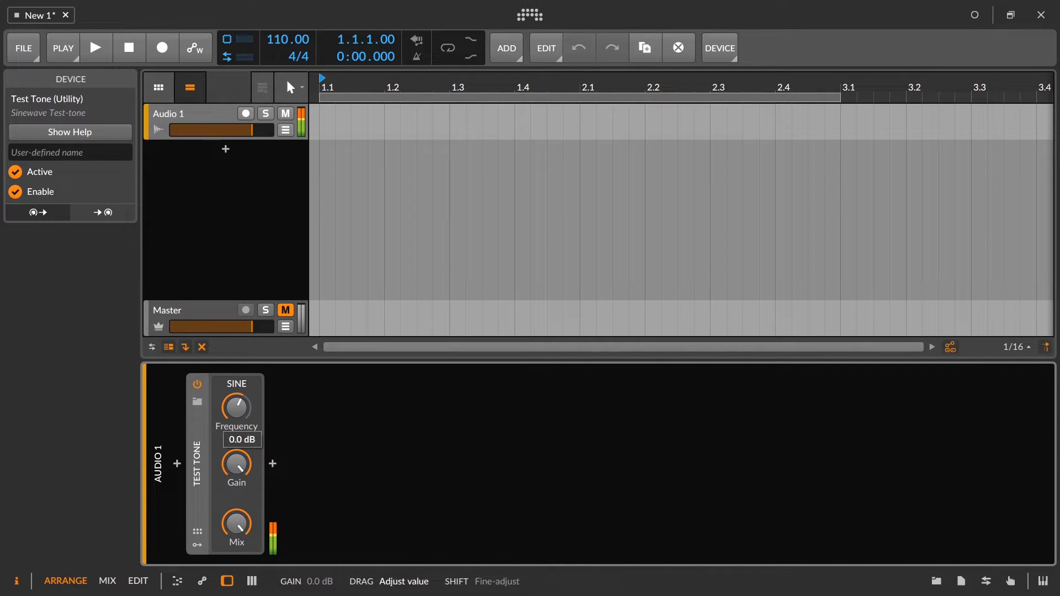
pyautogui.click(234, 518)
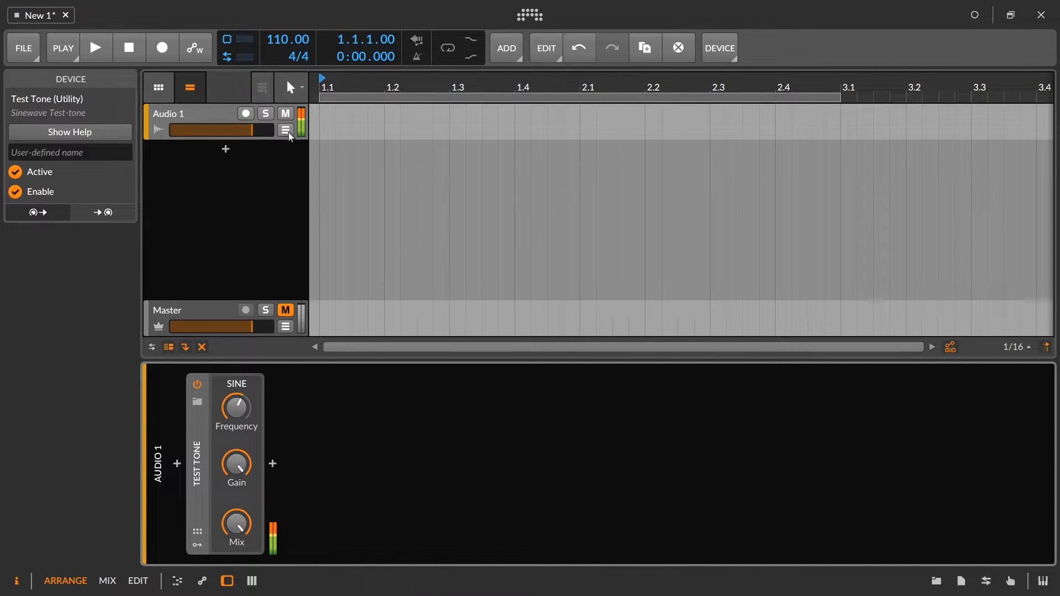
# Insert a one-bar clip at the start of Audio 1 and bounce it post-fader at 24-bit.
pyautogui.click(208, 111)
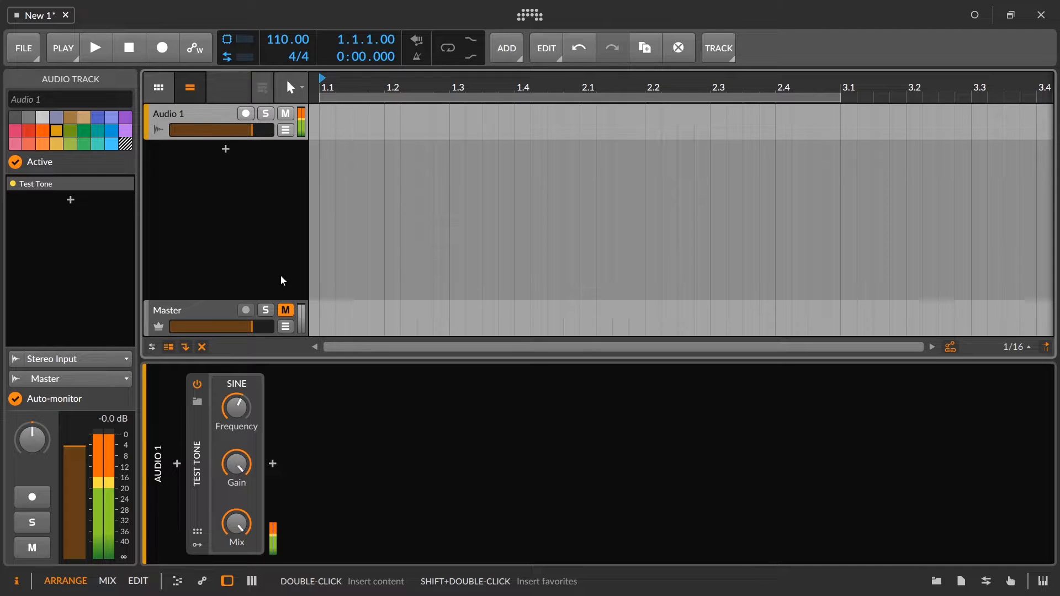
pyautogui.doubleClick(324, 126)
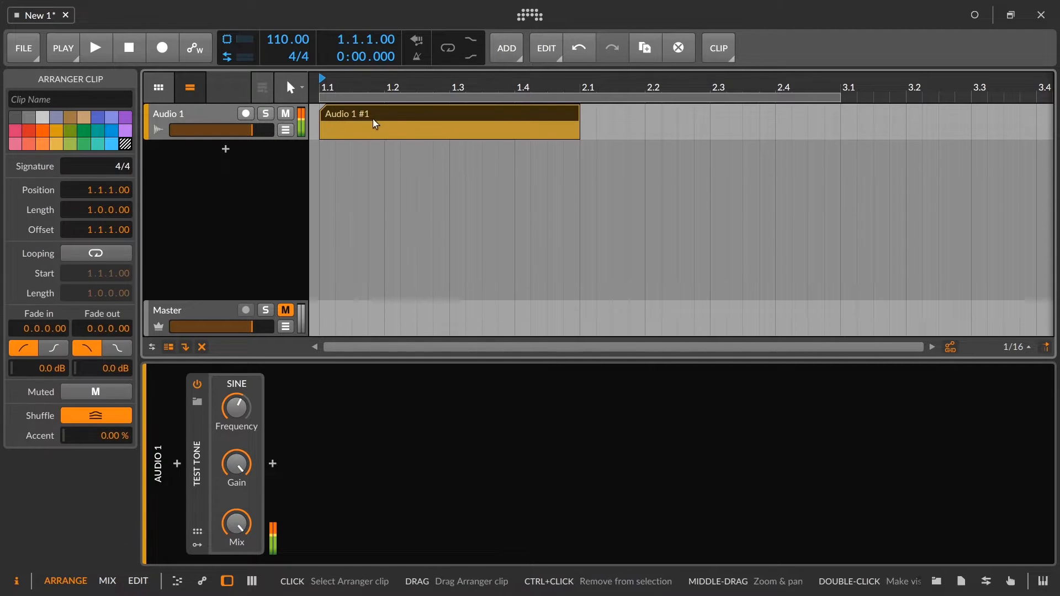
pyautogui.rightClick(560, 121)
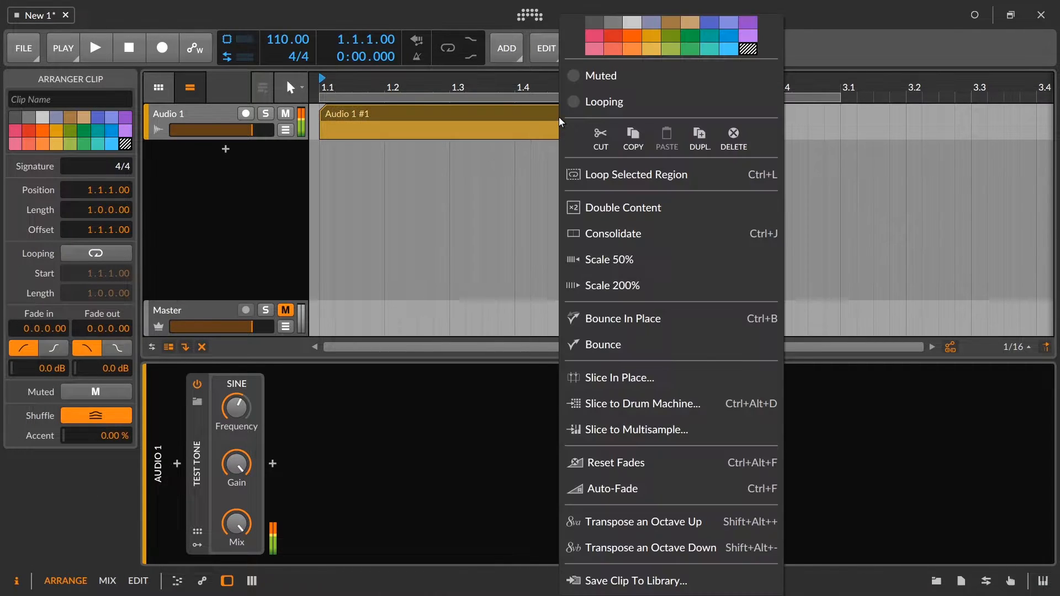
pyautogui.press('Escape')
pyautogui.click(630, 354)
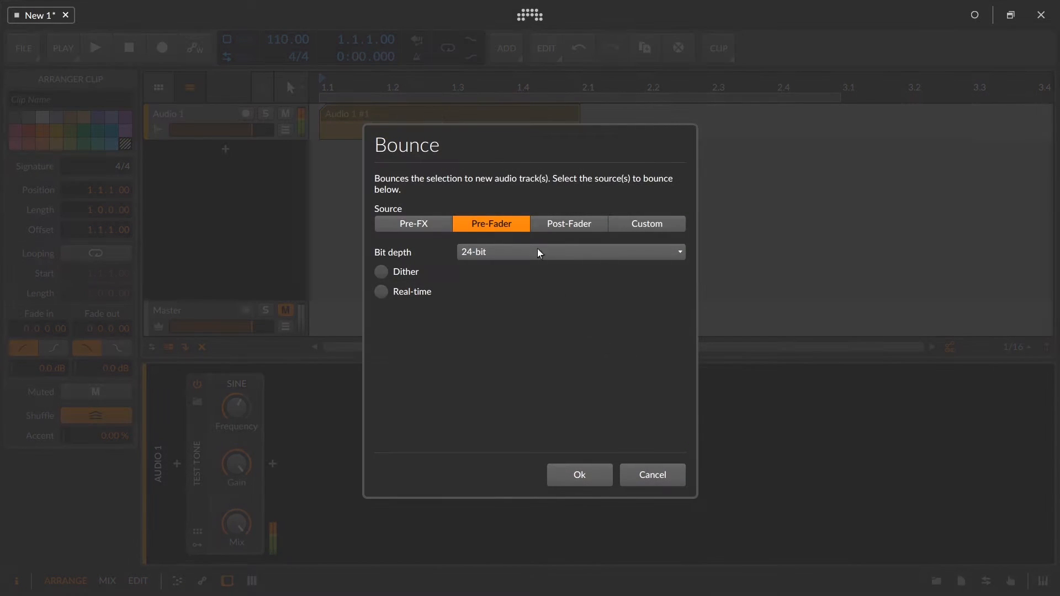
pyautogui.click(544, 226)
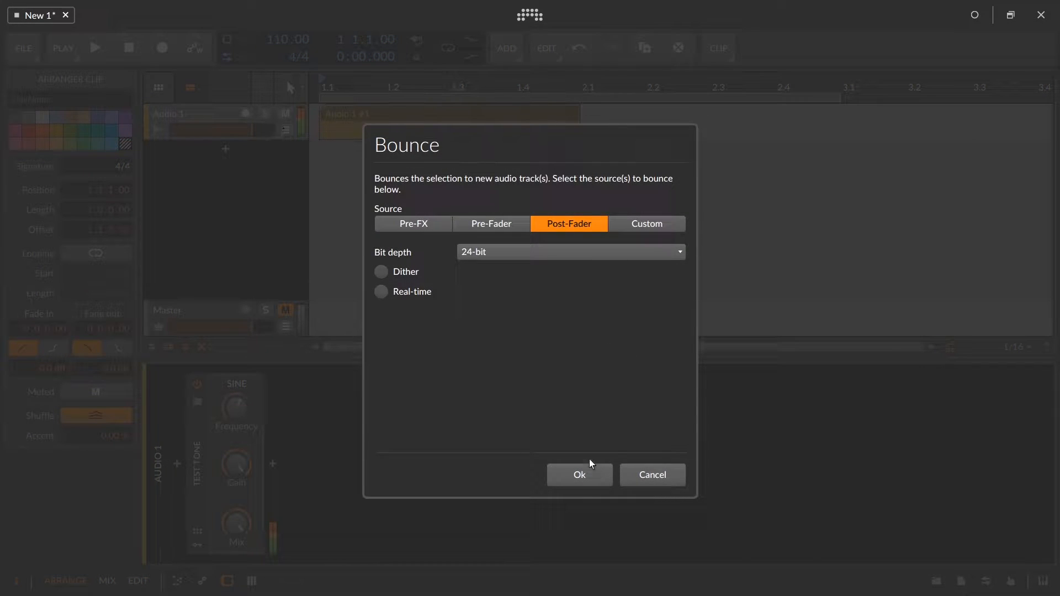
pyautogui.click(580, 476)
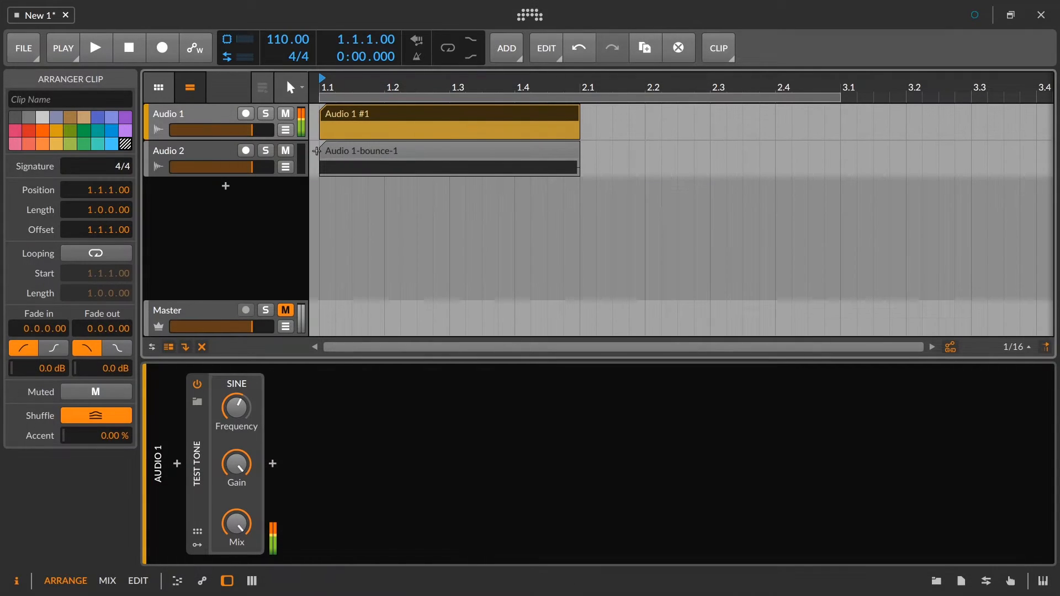
# Mute Audio 1 and examine the bounced clip's sine waveform up close in the audio editor.
pyautogui.click(285, 114)
pyautogui.doubleClick(396, 144)
pyautogui.moveTo(489, 401); pyautogui.dragTo(436, 530)
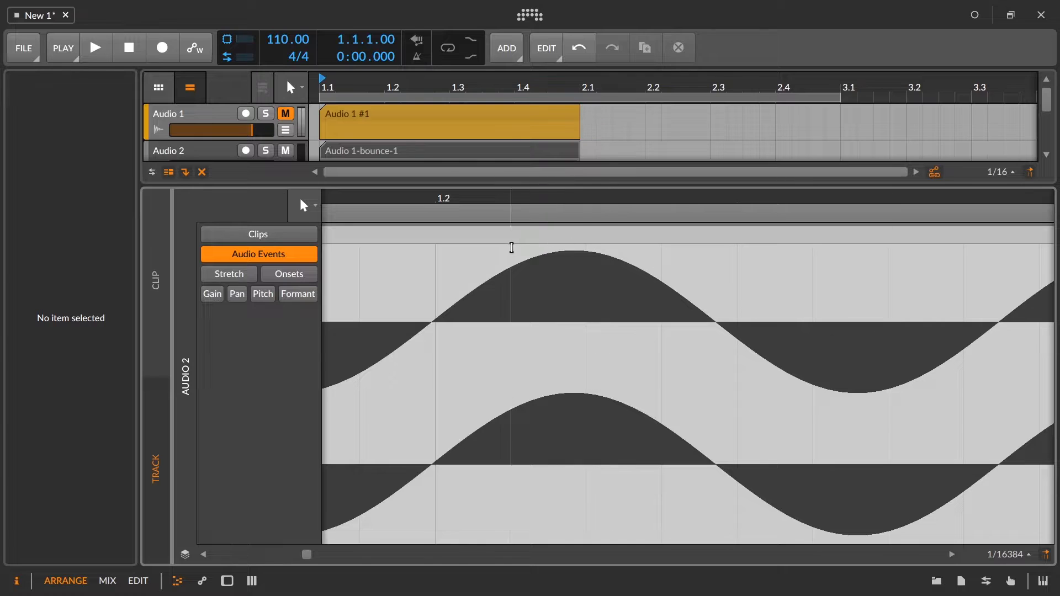
pyautogui.moveTo(551, 198); pyautogui.dragTo(528, 266)
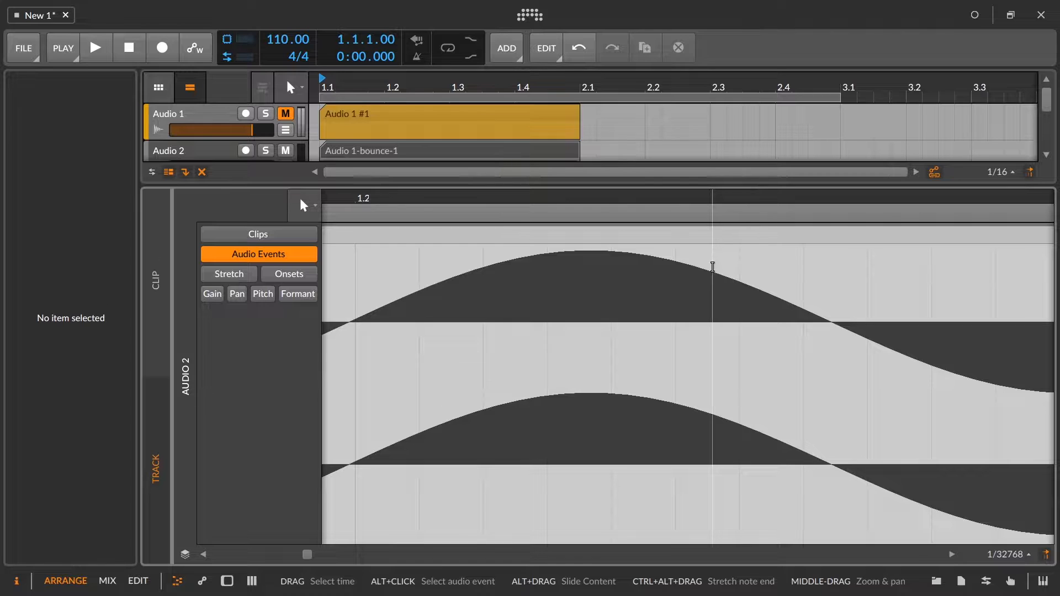
pyautogui.click(632, 194)
pyautogui.moveTo(631, 213); pyautogui.dragTo(630, 451)
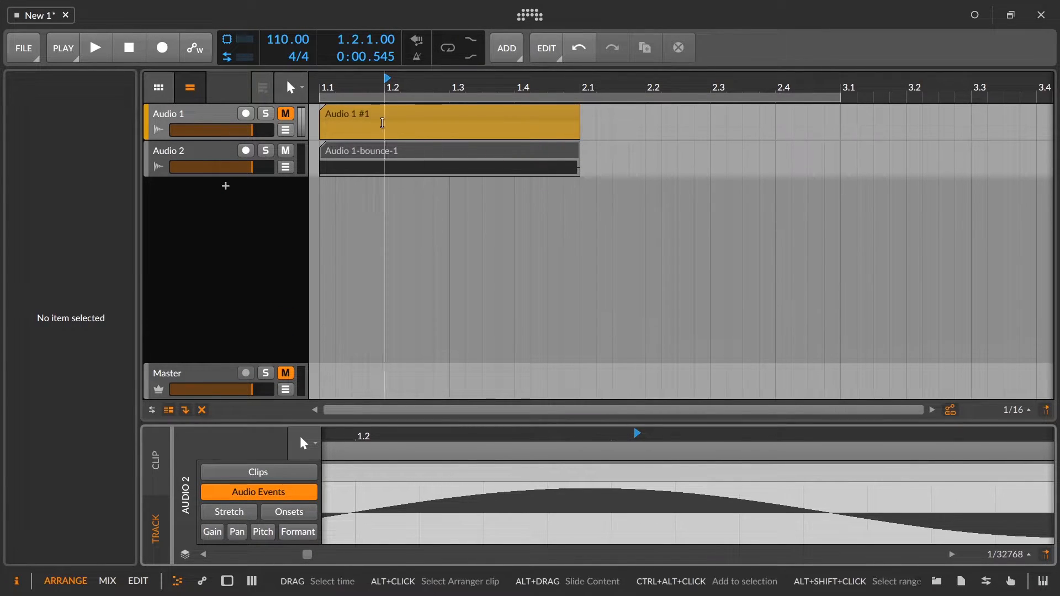
# Add a Tool device after Test Tone on Audio 1 and raise its amplitude to about +5 dB.
pyautogui.click(385, 117)
pyautogui.doubleClick(377, 113)
pyautogui.doubleClick(192, 109)
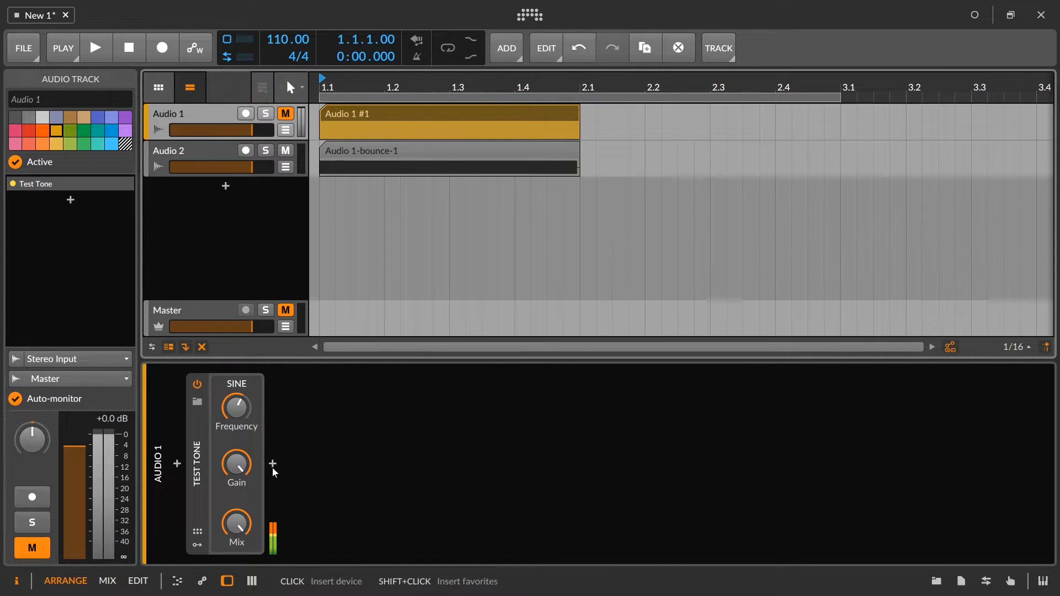
pyautogui.click(274, 467)
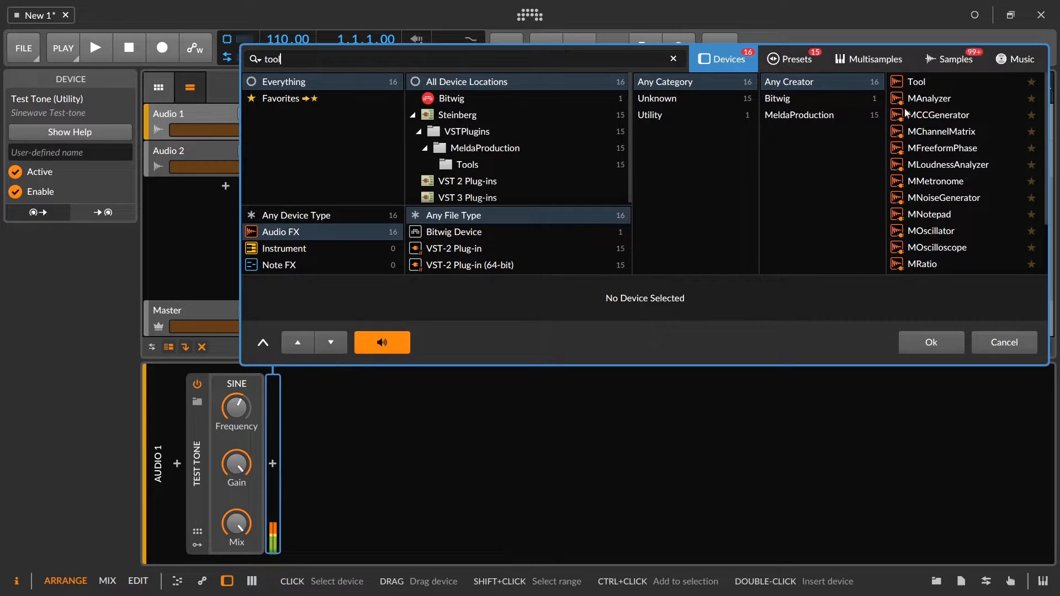
pyautogui.click(917, 81)
pyautogui.click(931, 342)
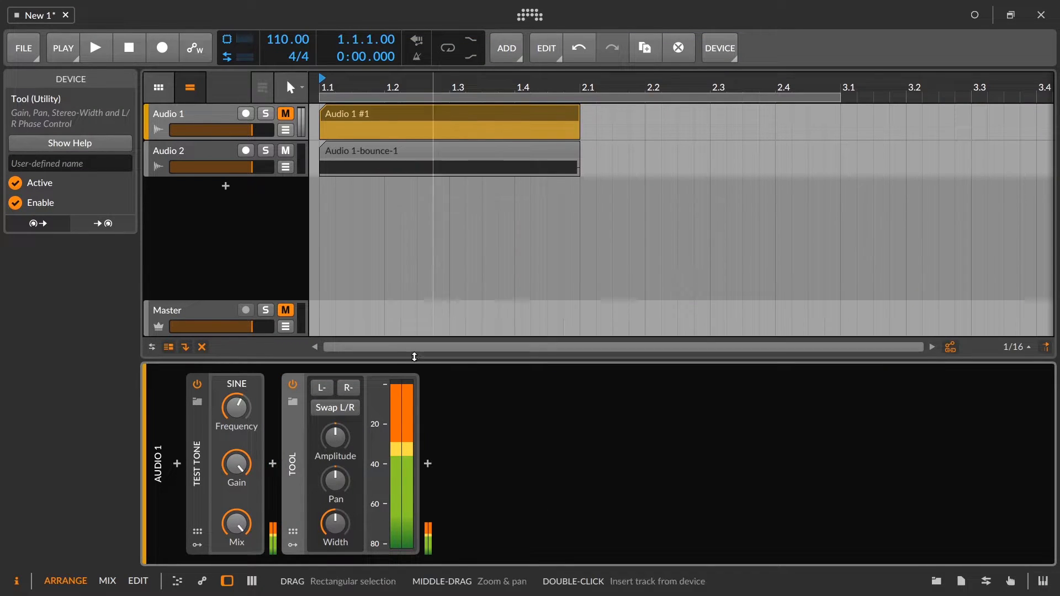
pyautogui.moveTo(336, 439); pyautogui.dragTo(336, 435)
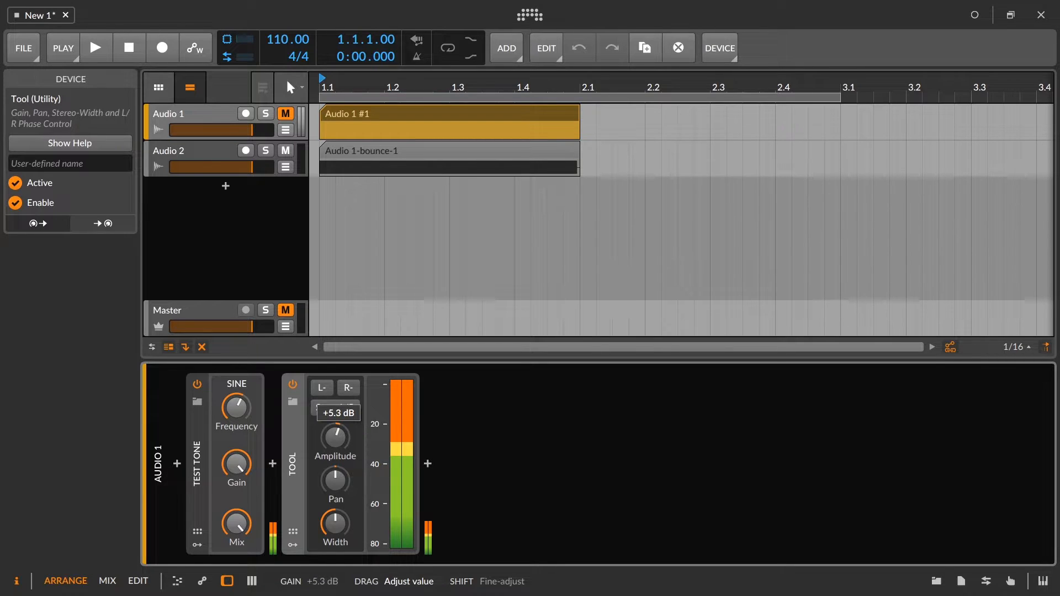
pyautogui.moveTo(336, 437); pyautogui.dragTo(336, 436)
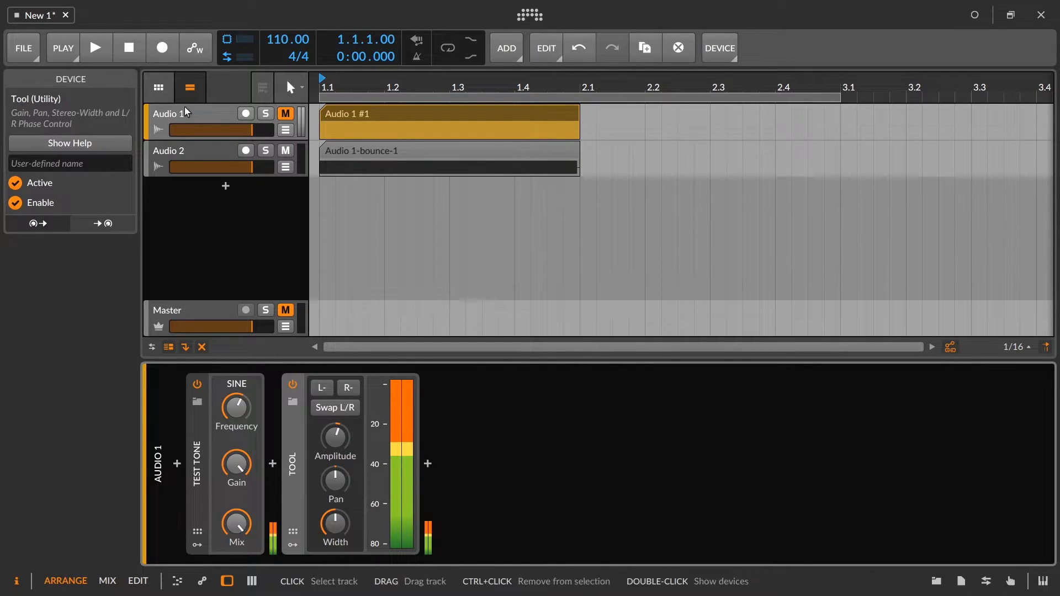
# Unmute Audio 1 and compare the peak levels on the Audio 1 and Master meters.
pyautogui.click(184, 108)
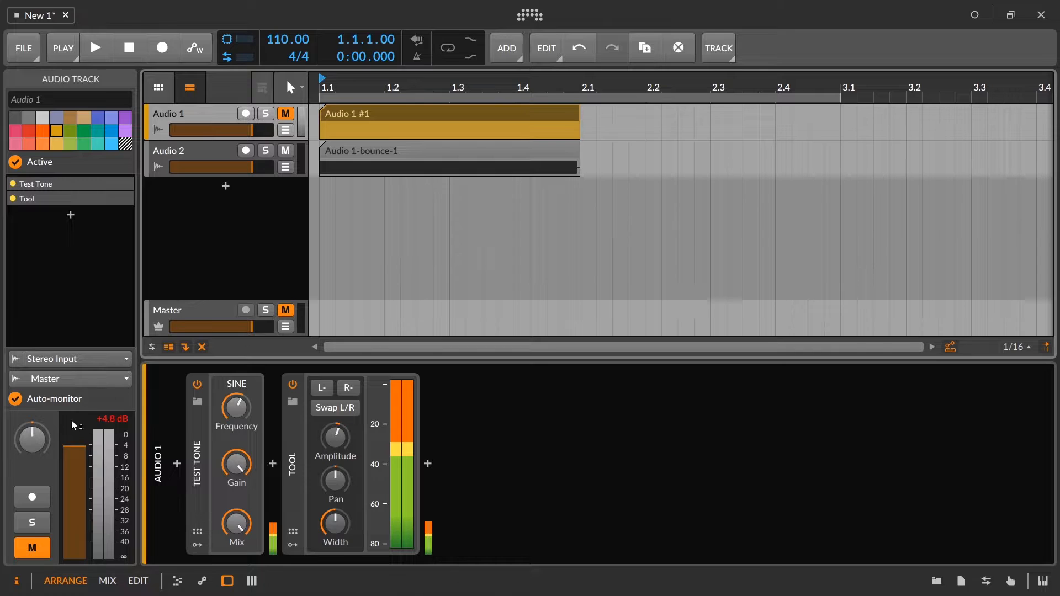
pyautogui.click(182, 310)
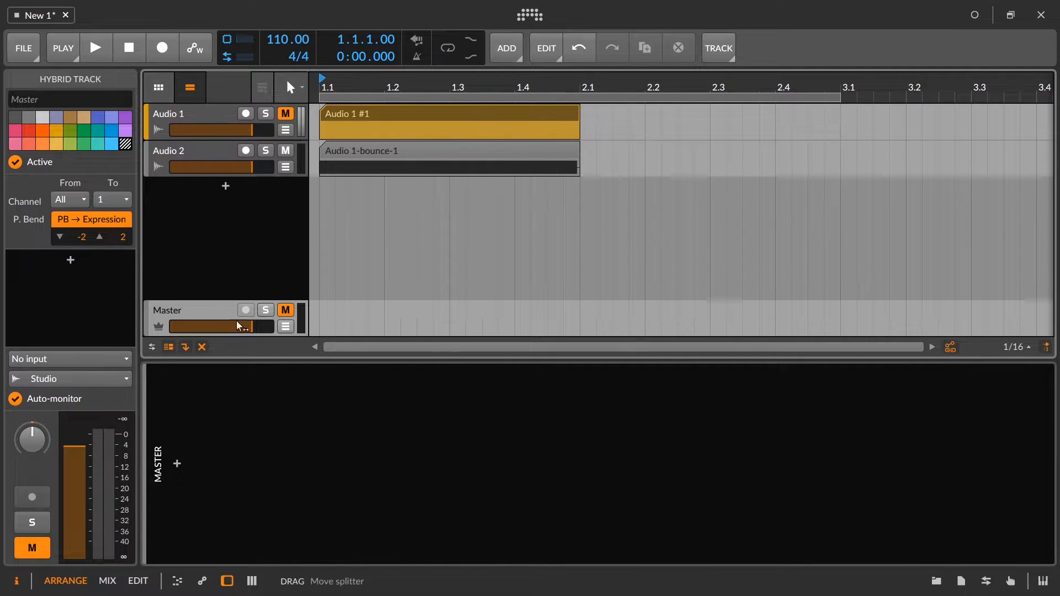
pyautogui.click(286, 114)
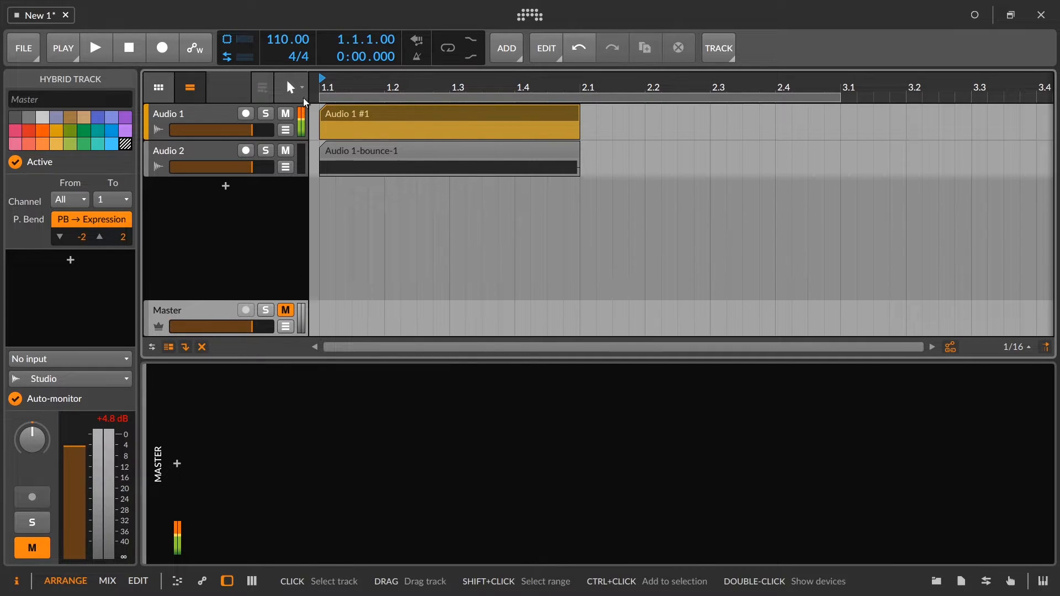
pyautogui.click(158, 115)
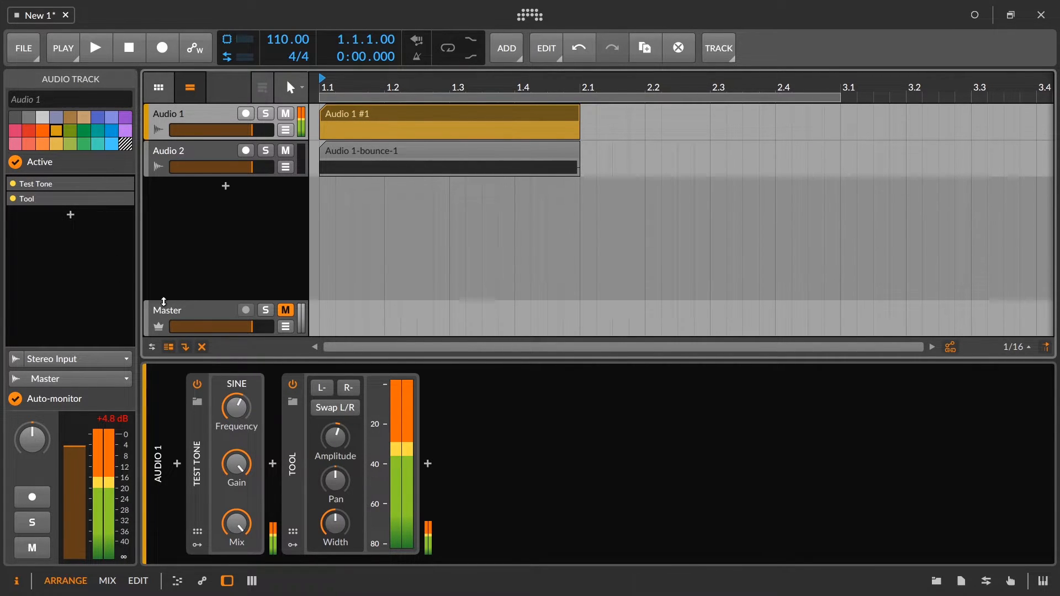
pyautogui.click(166, 319)
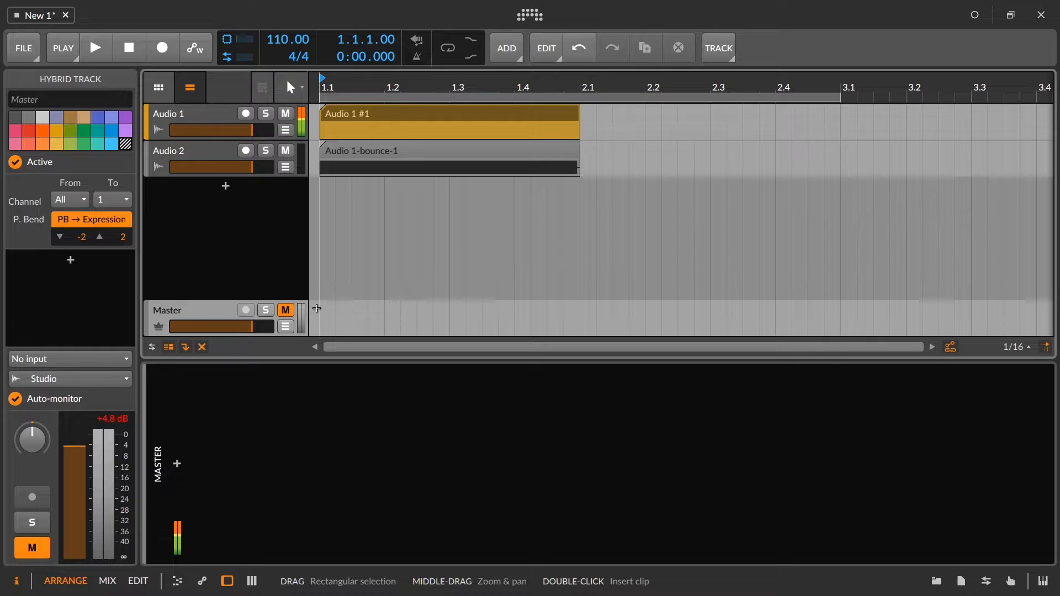
# Bounce the boosted Audio 1 clip to a new track, post-fader at 24-bit.
pyautogui.rightClick(336, 113)
pyautogui.click(409, 344)
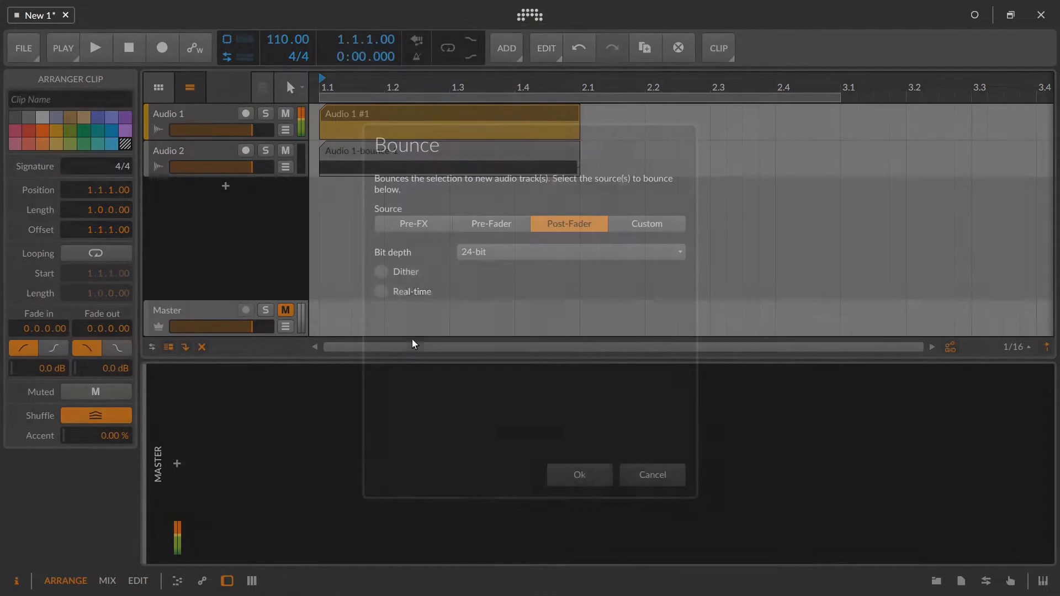
pyautogui.click(579, 475)
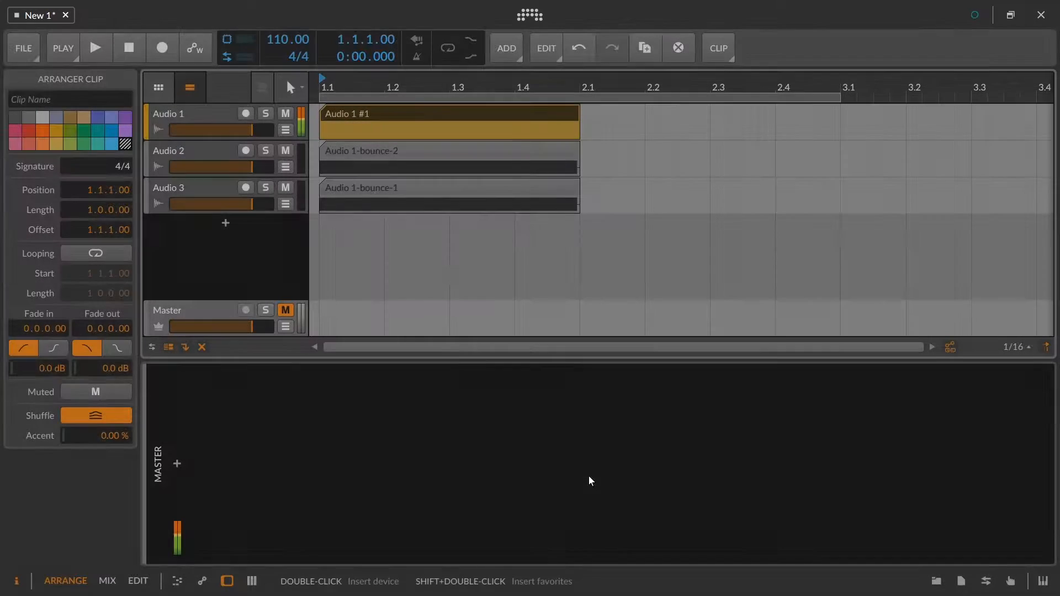
# Mute Audio 1 and examine the waveform of the second bounce for clipping in the audio editor.
pyautogui.click(361, 157)
pyautogui.click(286, 114)
pyautogui.doubleClick(374, 157)
pyautogui.moveTo(469, 425); pyautogui.dragTo(500, 365)
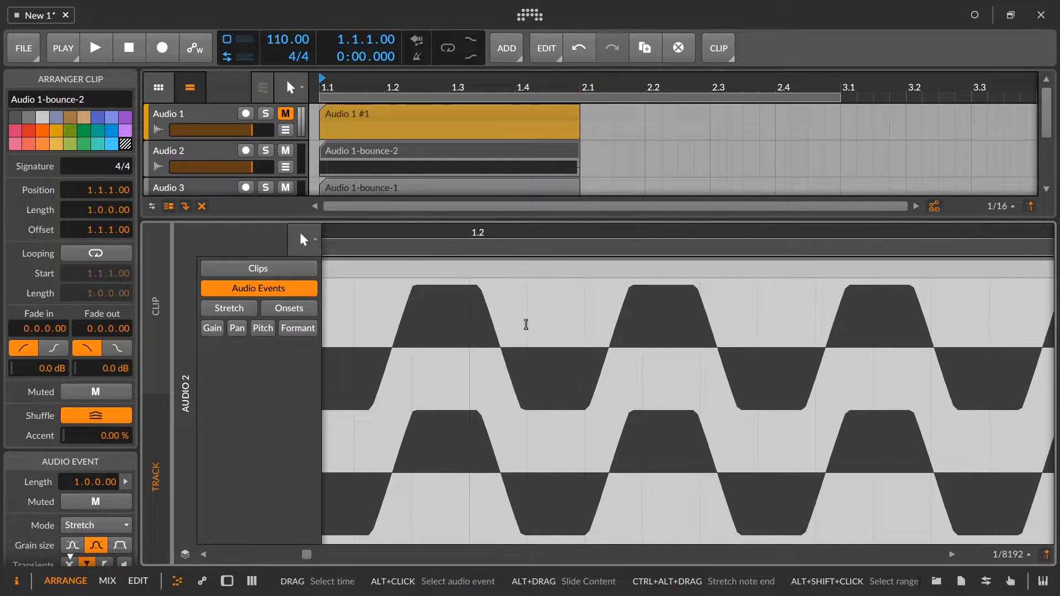
pyautogui.moveTo(478, 252); pyautogui.dragTo(511, 223)
# Collapse the audio editor and solo the Audio 2 track.
pyautogui.click(205, 160)
pyautogui.moveTo(447, 220); pyautogui.dragTo(451, 424)
pyautogui.moveTo(451, 483); pyautogui.dragTo(444, 544)
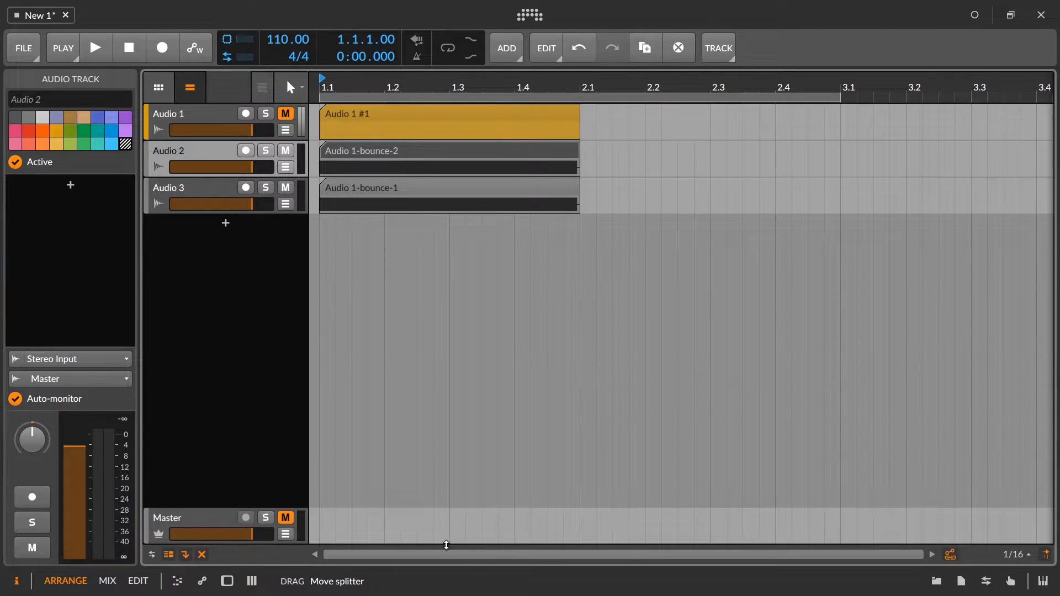
pyautogui.click(32, 522)
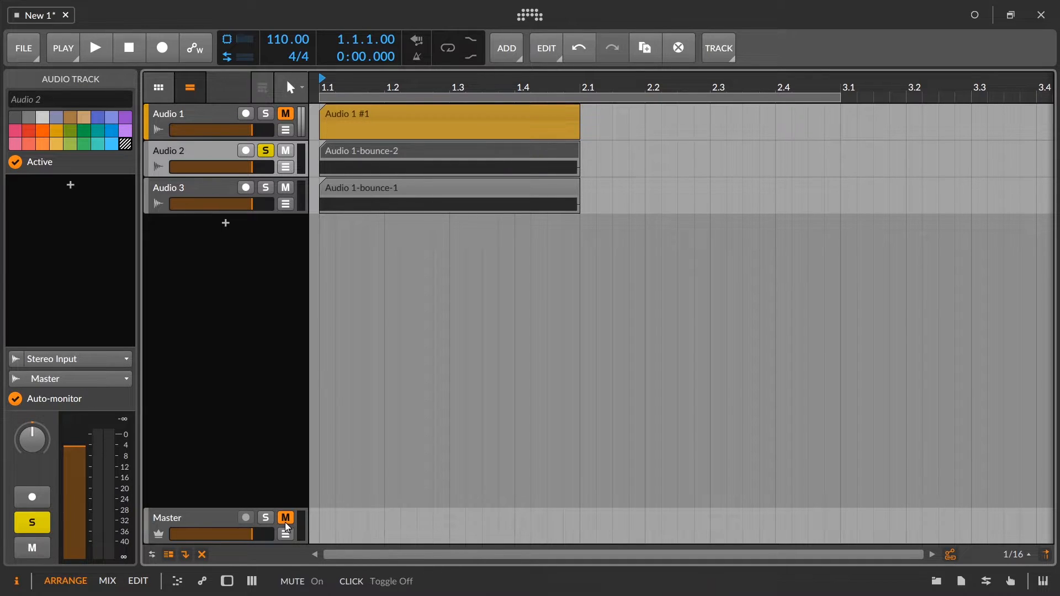
# Play the soloed Audio 2 bounce repeatedly and check the peak level on the Master meter.
pyautogui.doubleClick(214, 521)
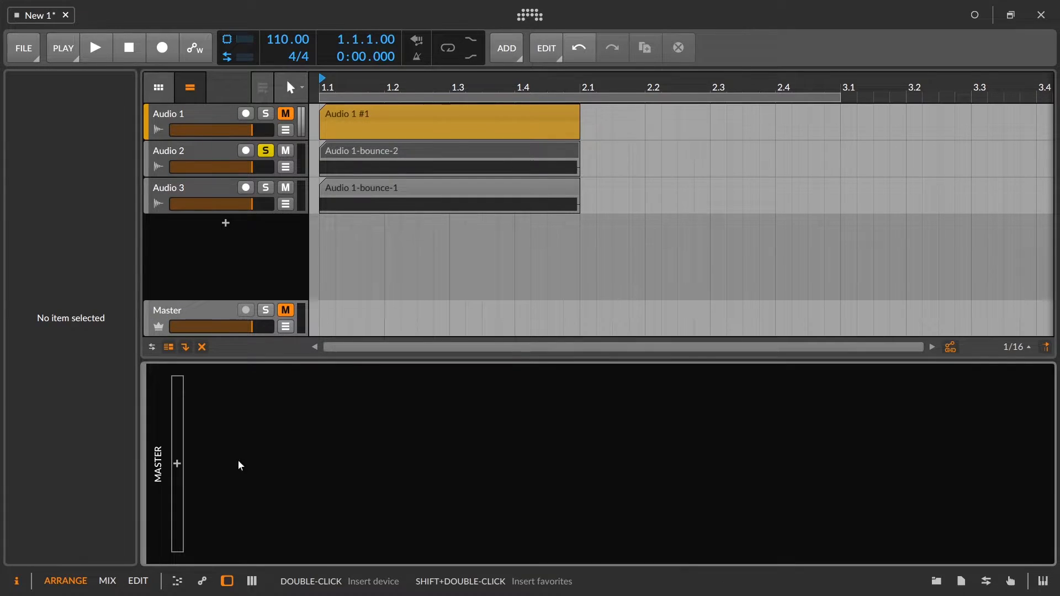
pyautogui.click(227, 308)
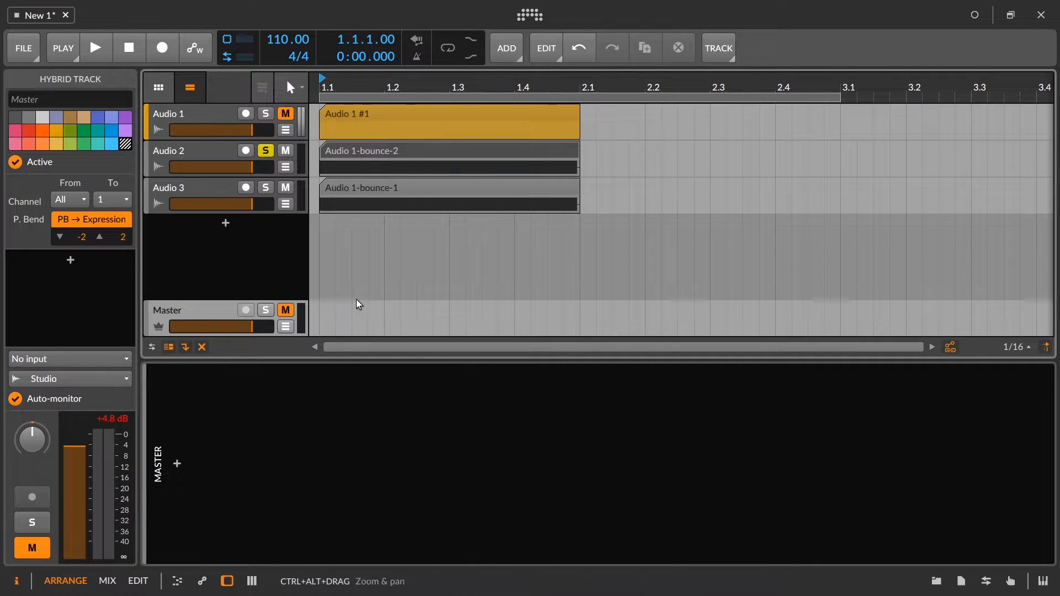
pyautogui.press('space')
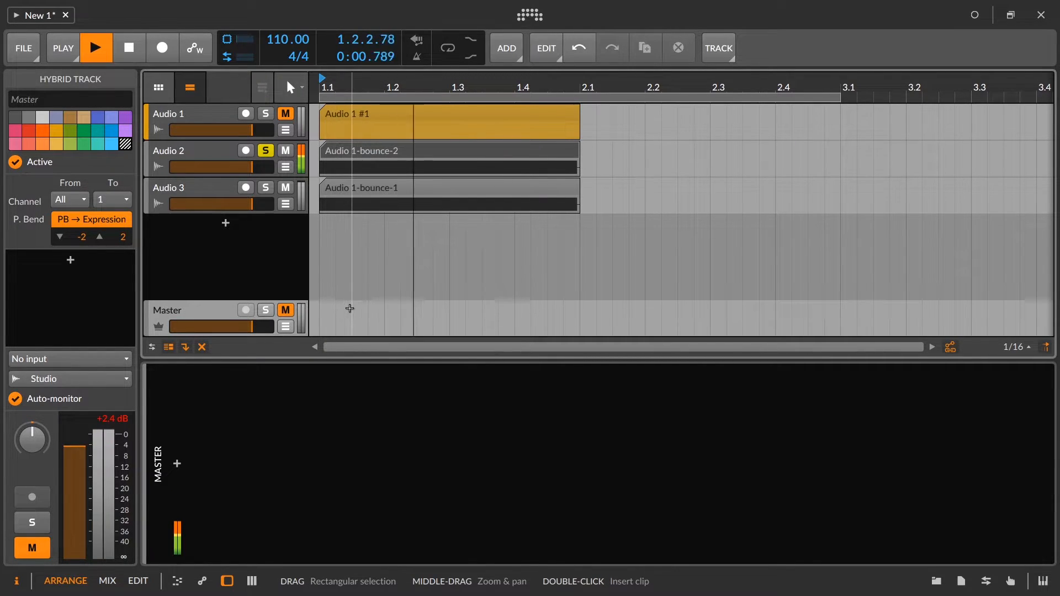
pyautogui.press('space')
pyautogui.press('space')
pyautogui.press('space')
pyautogui.press('space')
pyautogui.press('space')
pyautogui.press('space')
pyautogui.press('space')
pyautogui.press('space')
pyautogui.press('space')
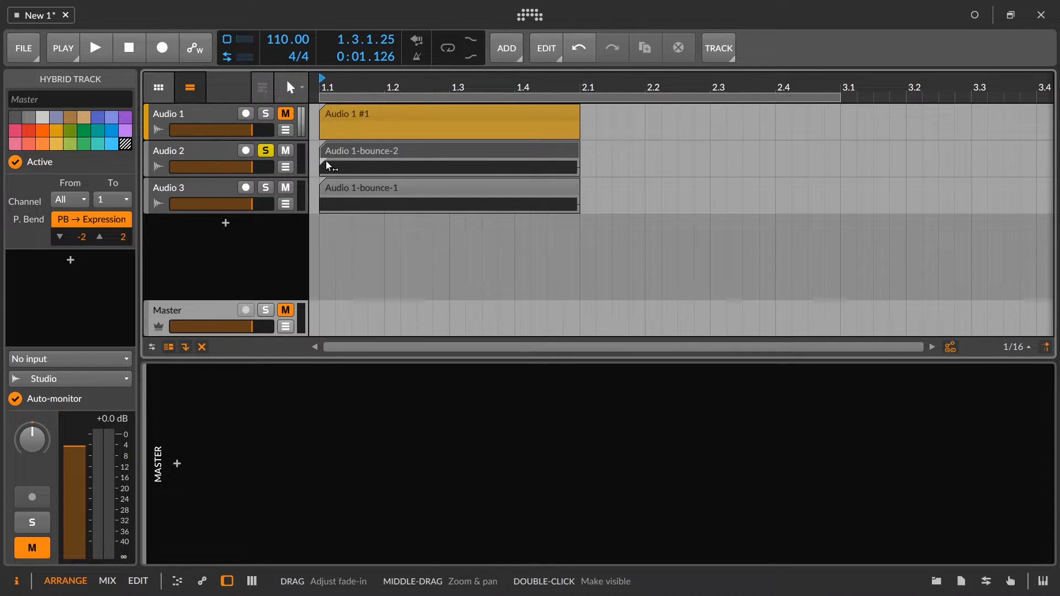
pyautogui.press('space')
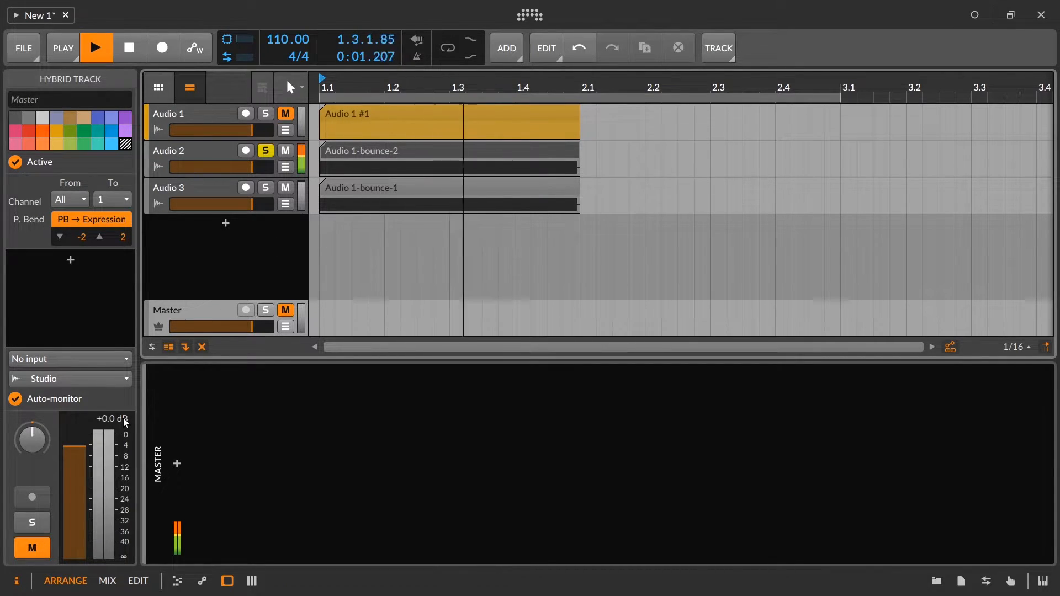
pyautogui.press('space')
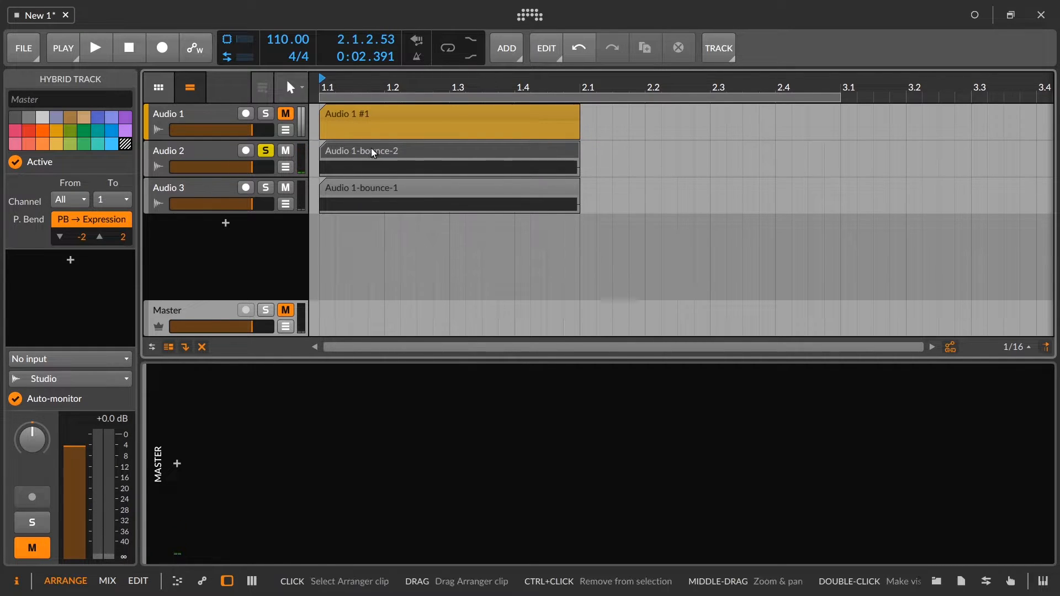
# Examine the flattened peaks of the Audio 2 bounce in the audio editor and check Audio 1's peak level for comparison.
pyautogui.doubleClick(374, 152)
pyautogui.moveTo(431, 423); pyautogui.dragTo(462, 470)
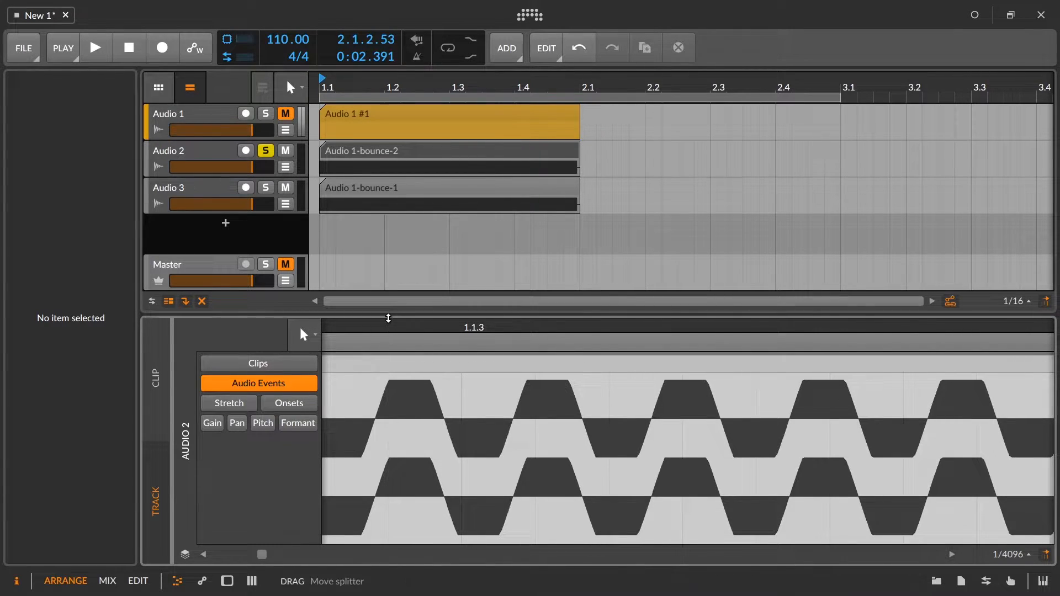
pyautogui.moveTo(390, 326); pyautogui.dragTo(407, 376)
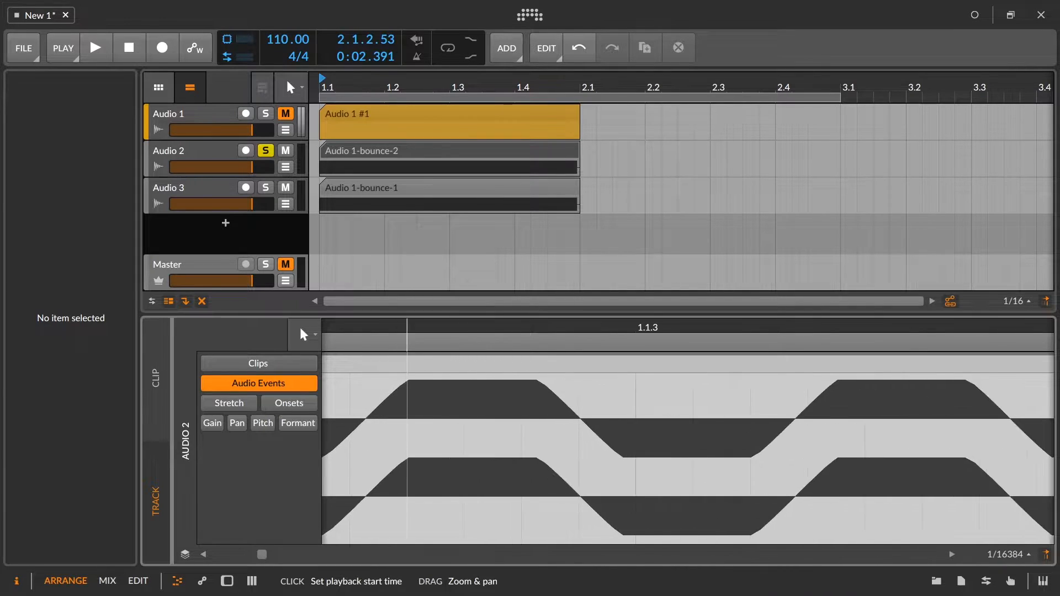
pyautogui.moveTo(412, 313); pyautogui.dragTo(408, 469)
pyautogui.click(187, 120)
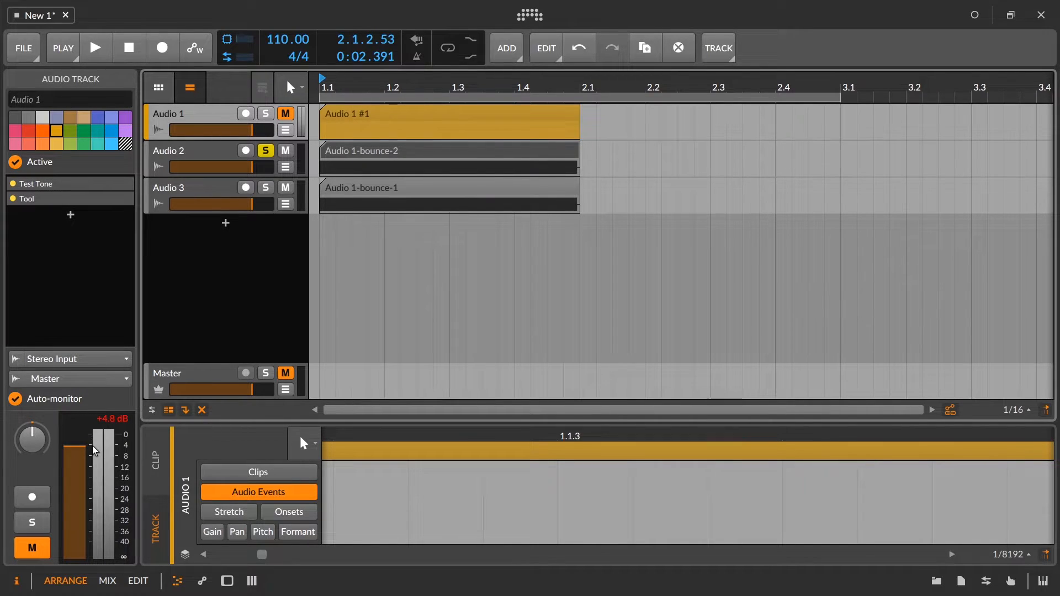
# Delete the two bounced tracks, Audio 2 and Audio 3.
pyautogui.click(163, 163)
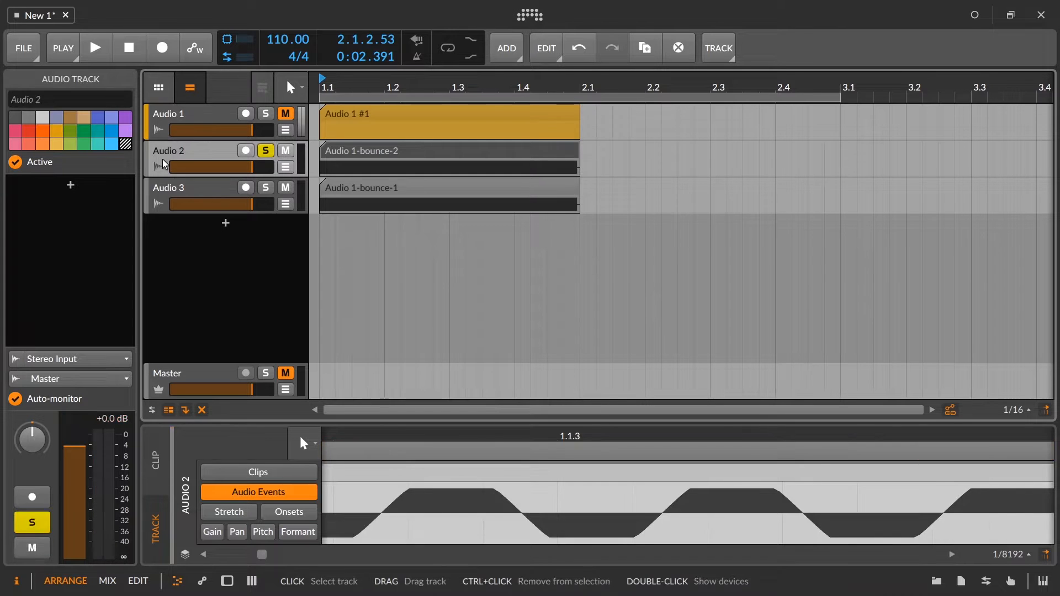
pyautogui.press('Delete')
pyautogui.press('Delete')
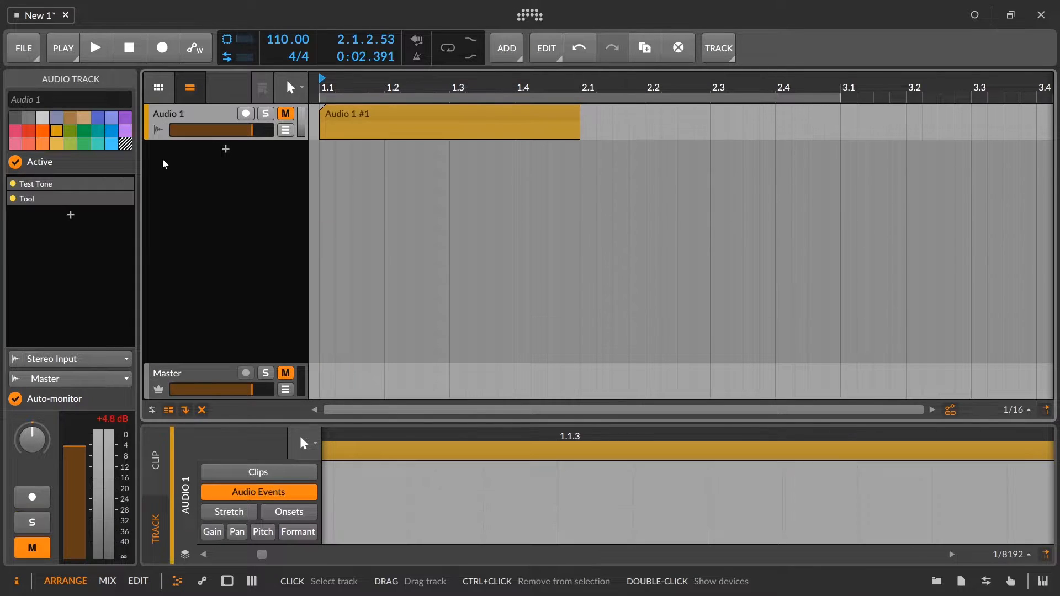
# Raise the amplitude of the Tool device on Audio 1 to about +20 dB and unmute the track.
pyautogui.doubleClick(172, 112)
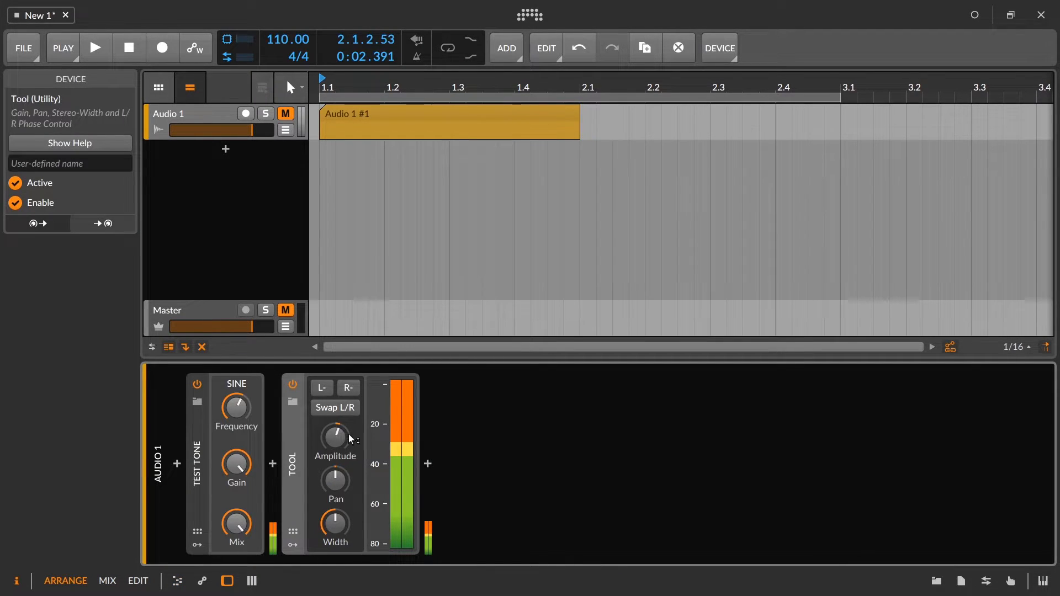
pyautogui.moveTo(330, 450); pyautogui.dragTo(330, 428)
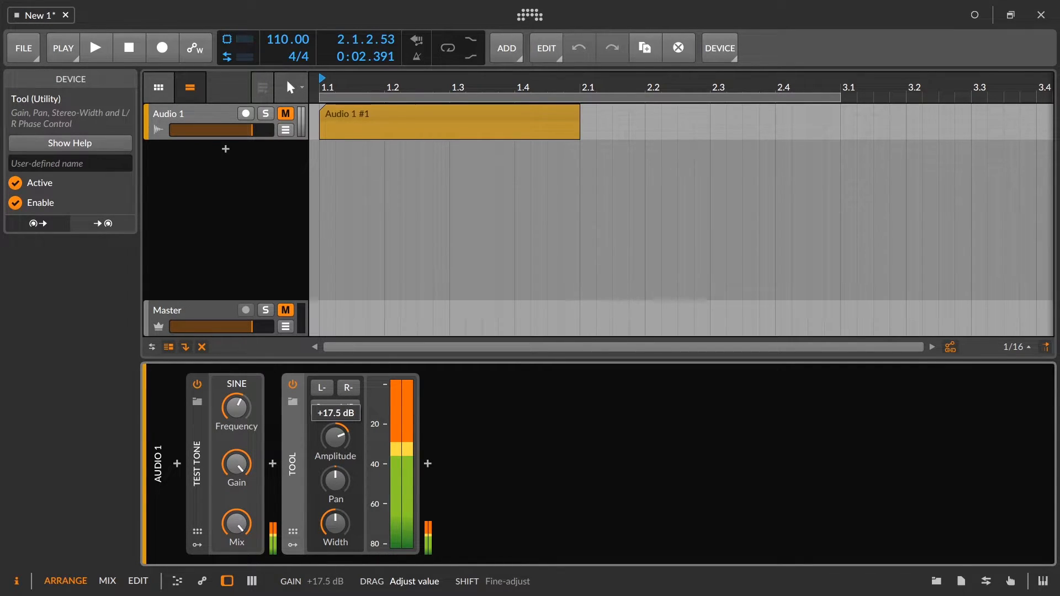
pyautogui.click(384, 116)
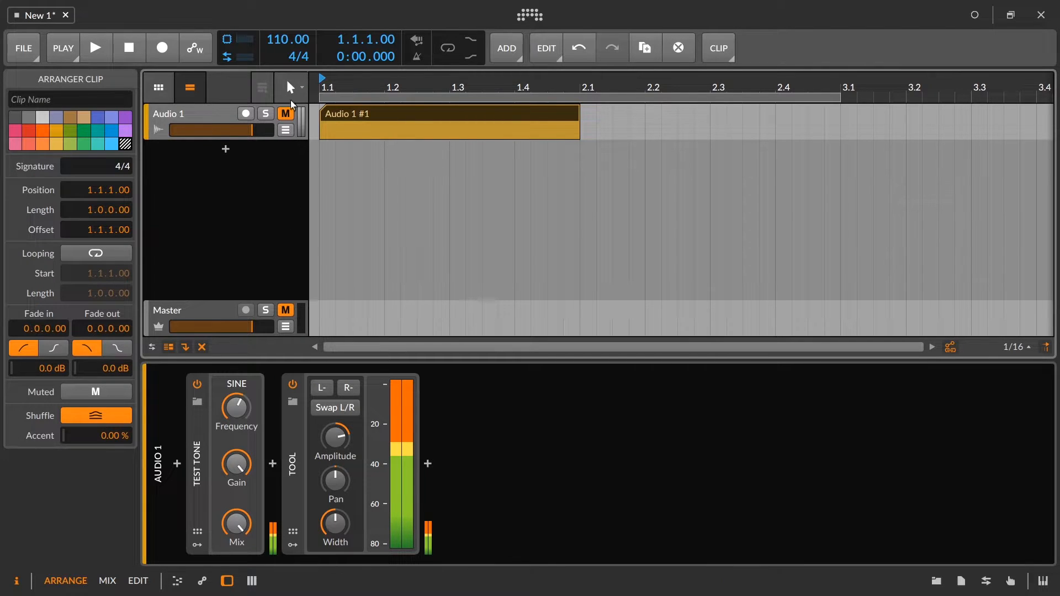
pyautogui.click(287, 119)
# Bounce the Audio 1 clip with its higher gain to a new track, post-fader at 24-bit.
pyautogui.rightClick(366, 114)
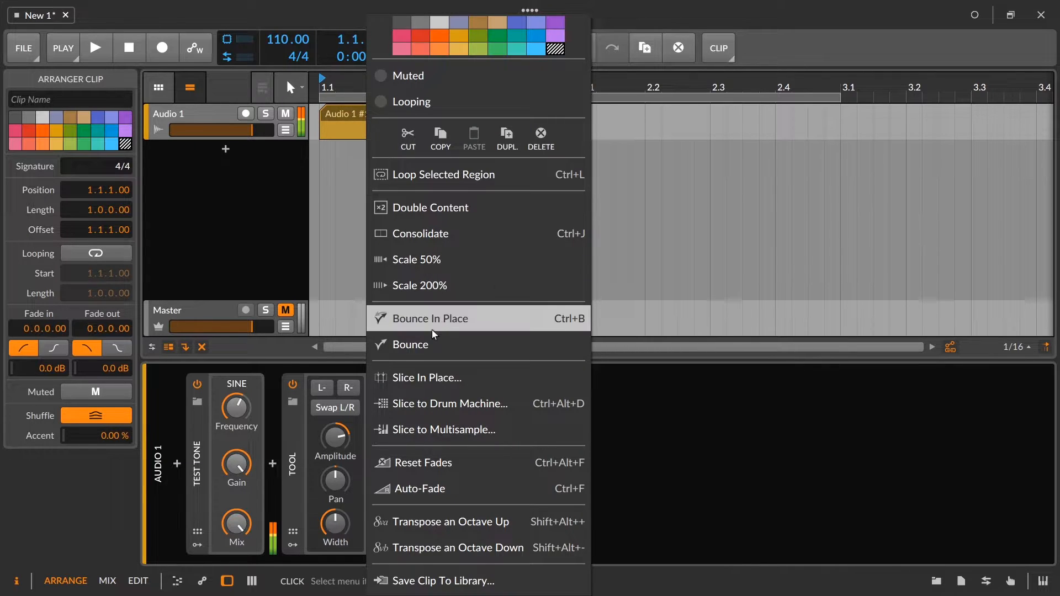
pyautogui.click(423, 343)
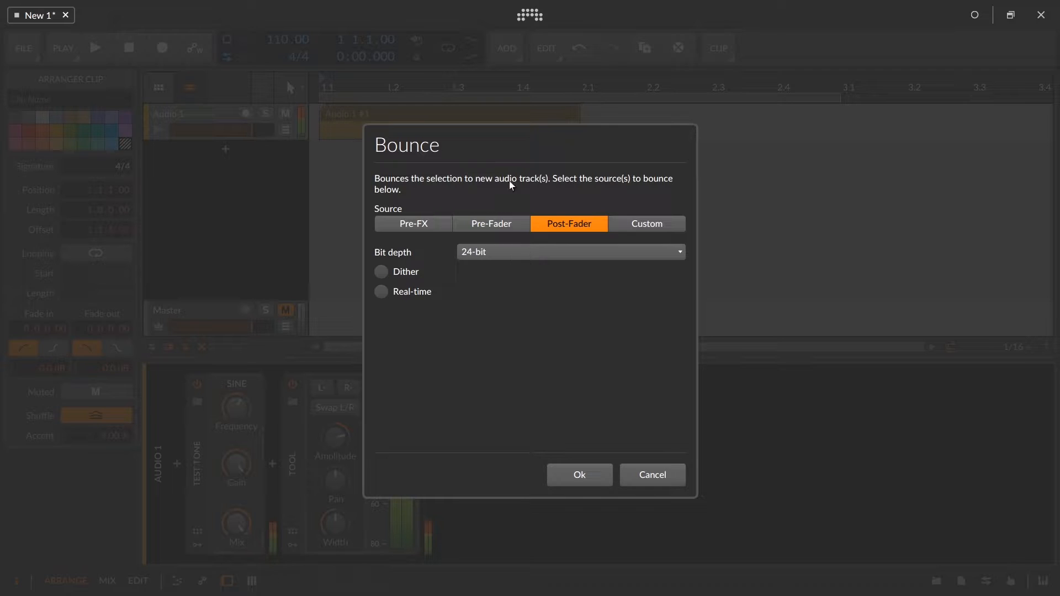
pyautogui.click(572, 474)
# Rename the new bounce track as 24.
pyautogui.click(185, 148)
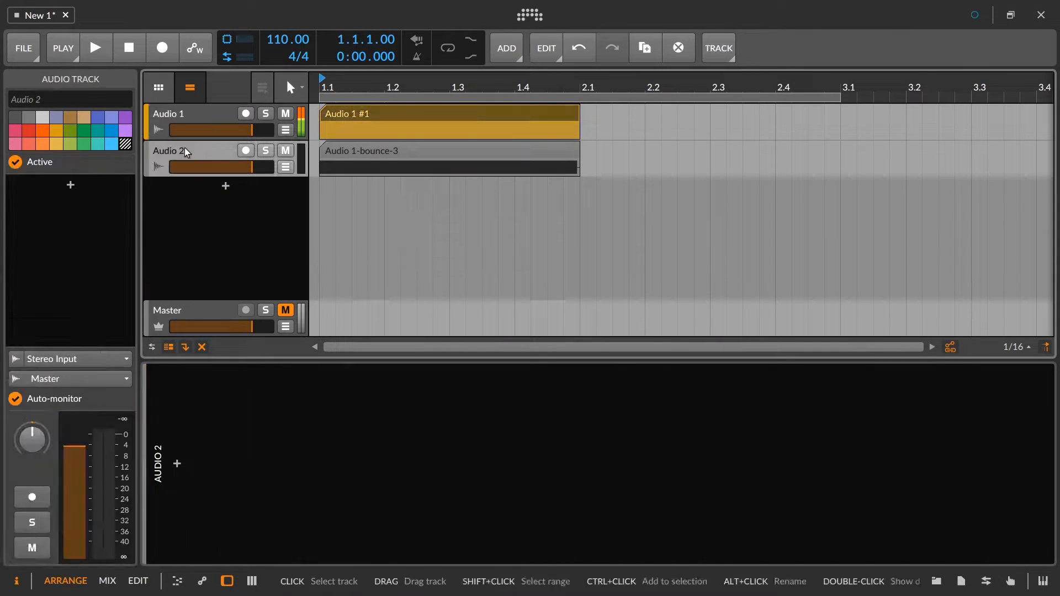
pyautogui.click(58, 98)
pyautogui.write('24')
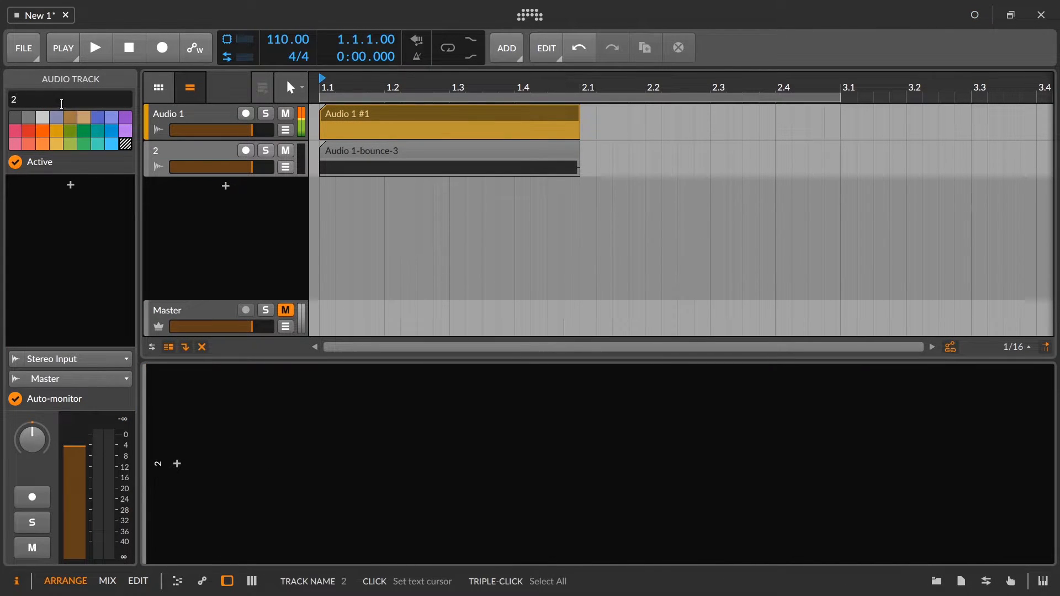
# Bounce the Audio 1 clip to another new track, post-fader at 32-bit (floating-point).
pyautogui.click(412, 120)
pyautogui.rightClick(410, 111)
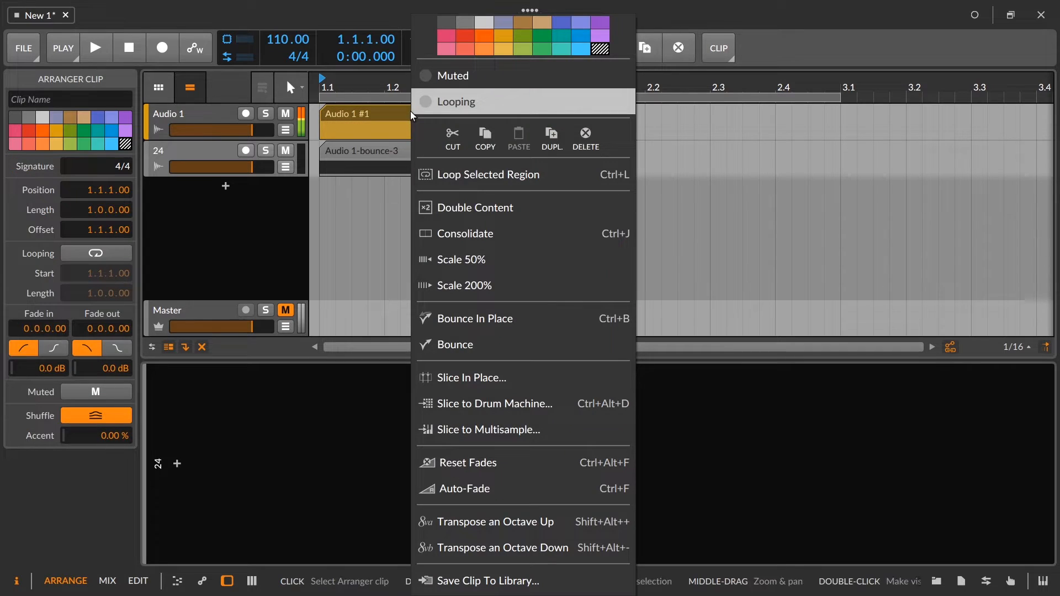
pyautogui.click(512, 345)
pyautogui.click(485, 255)
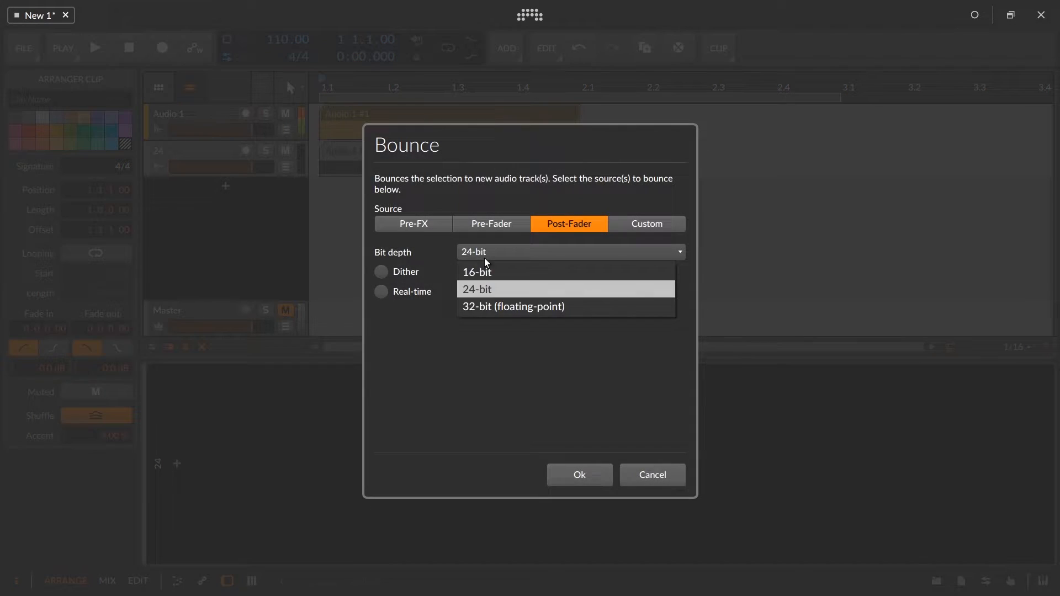
pyautogui.click(498, 307)
pyautogui.click(578, 477)
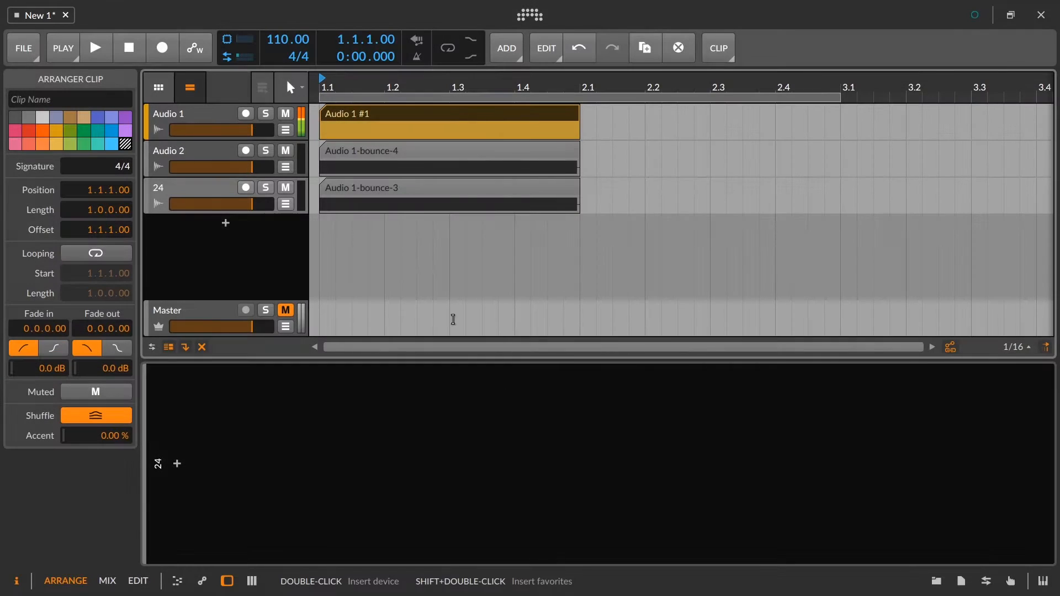
# Rename the floating-point bounce track as 32 float.
pyautogui.click(185, 144)
pyautogui.click(49, 100)
pyautogui.write('32')
pyautogui.press('Return')
pyautogui.write('float')
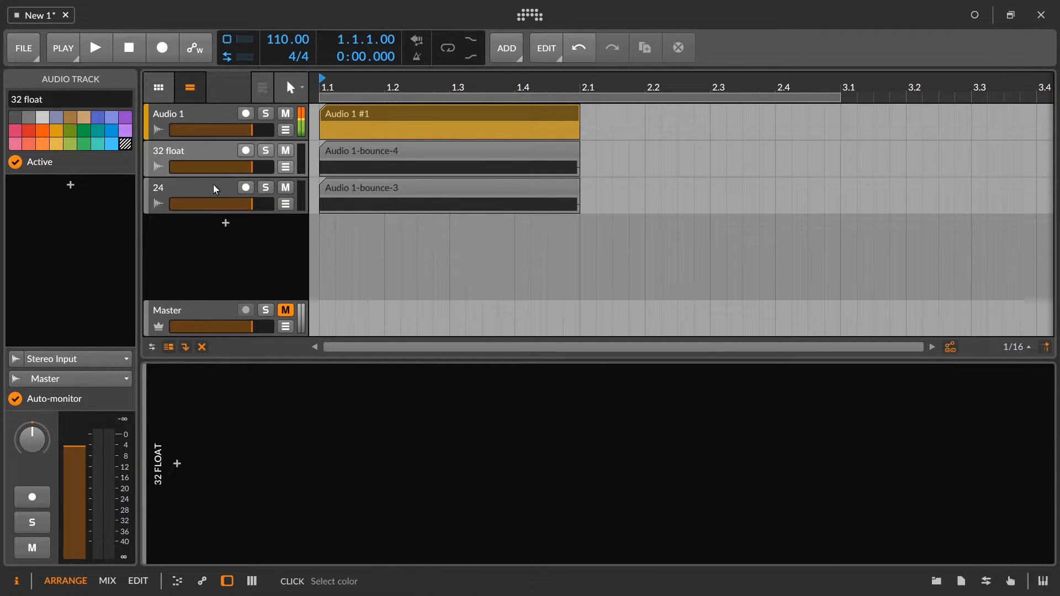
# Mute Audio 1, solo track 24, and play it while checking the peak levels on that track and the Master.
pyautogui.click(285, 113)
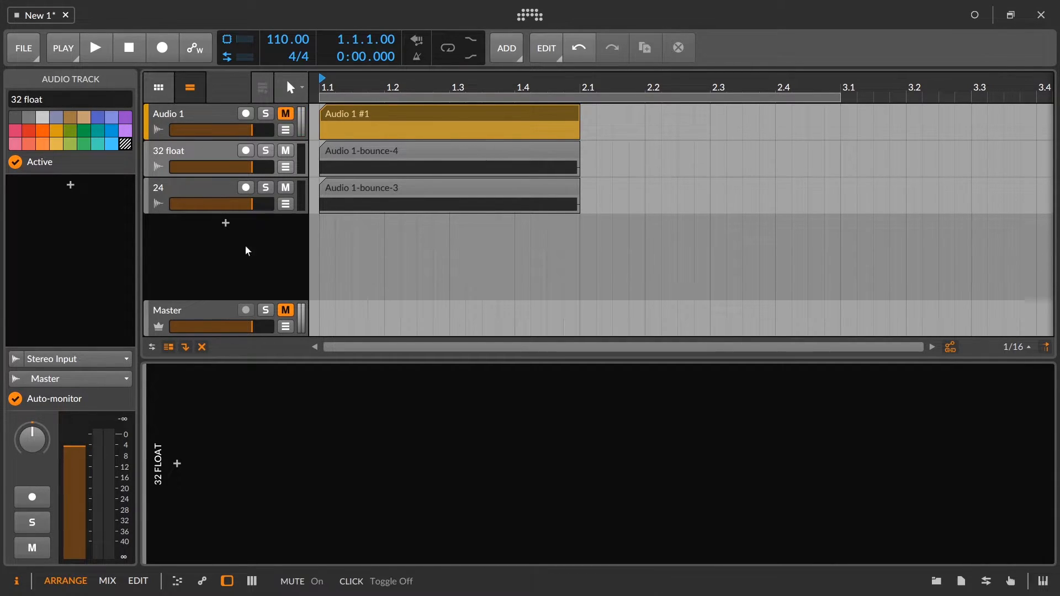
pyautogui.click(268, 189)
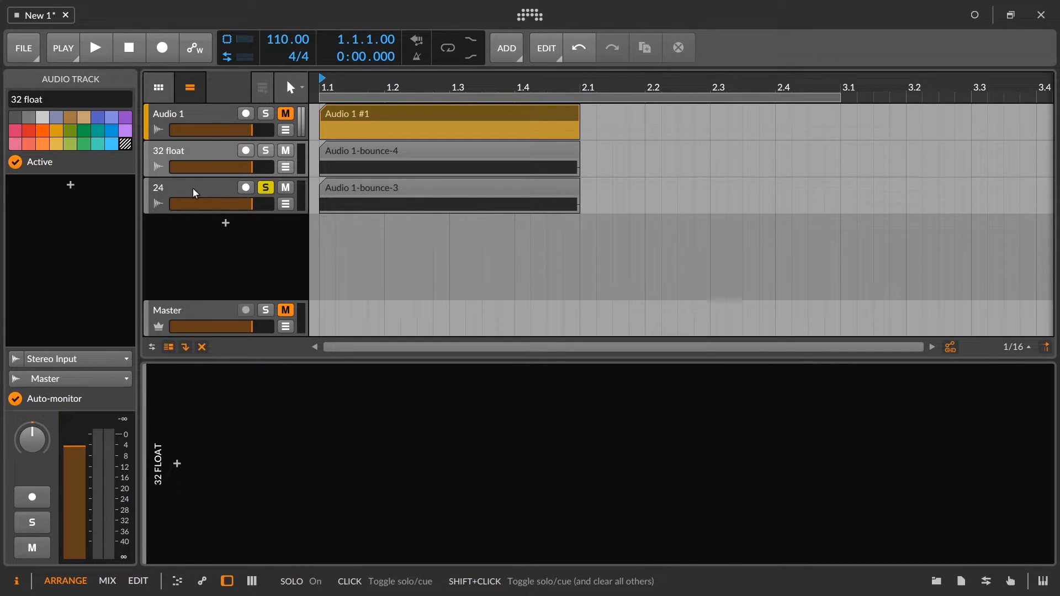
pyautogui.click(195, 190)
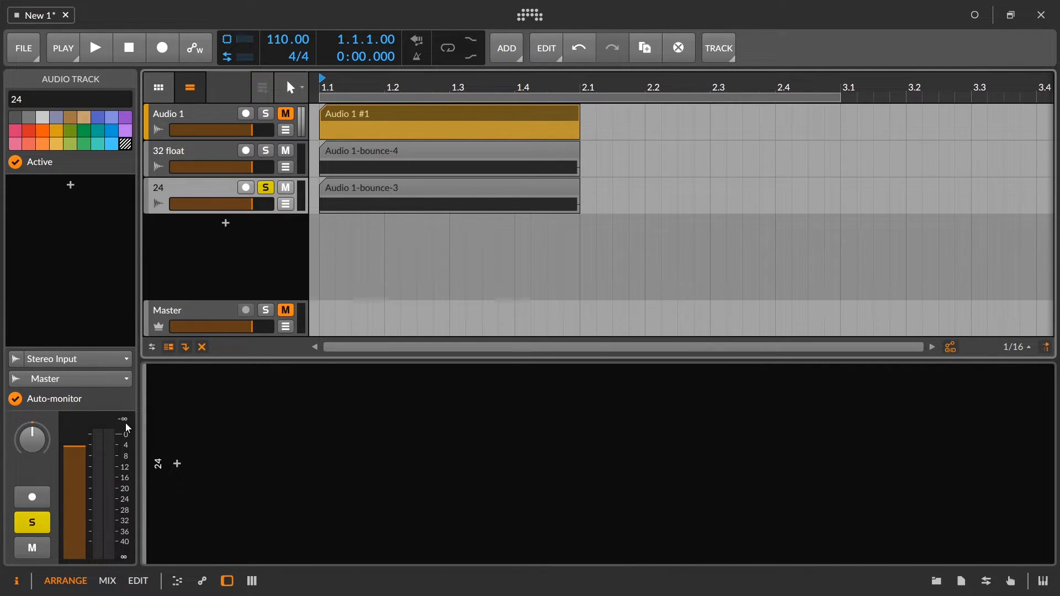
pyautogui.press('space')
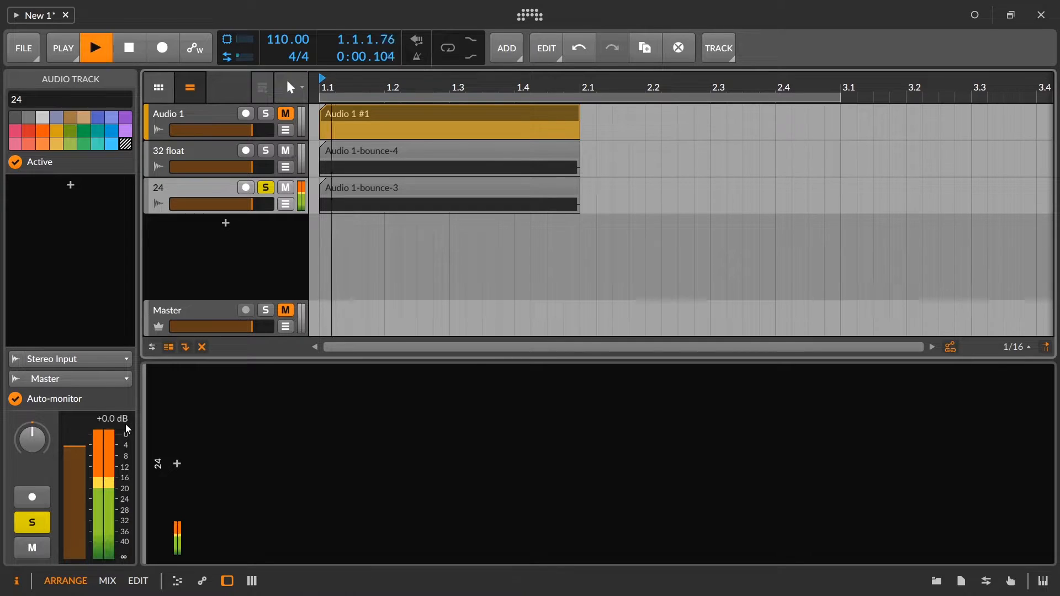
pyautogui.click(196, 313)
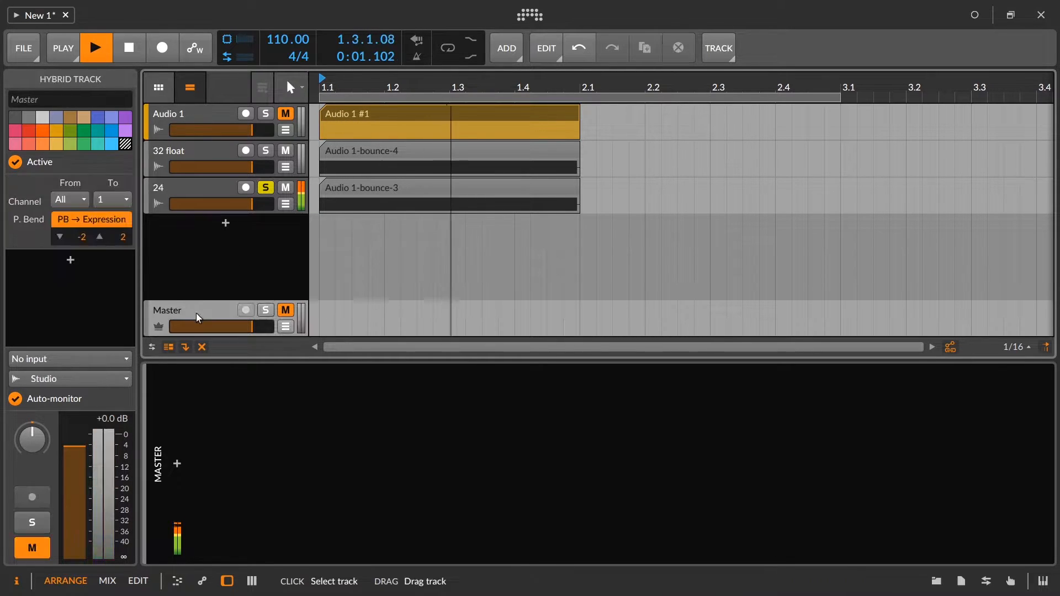
pyautogui.press('space')
pyautogui.press('space')
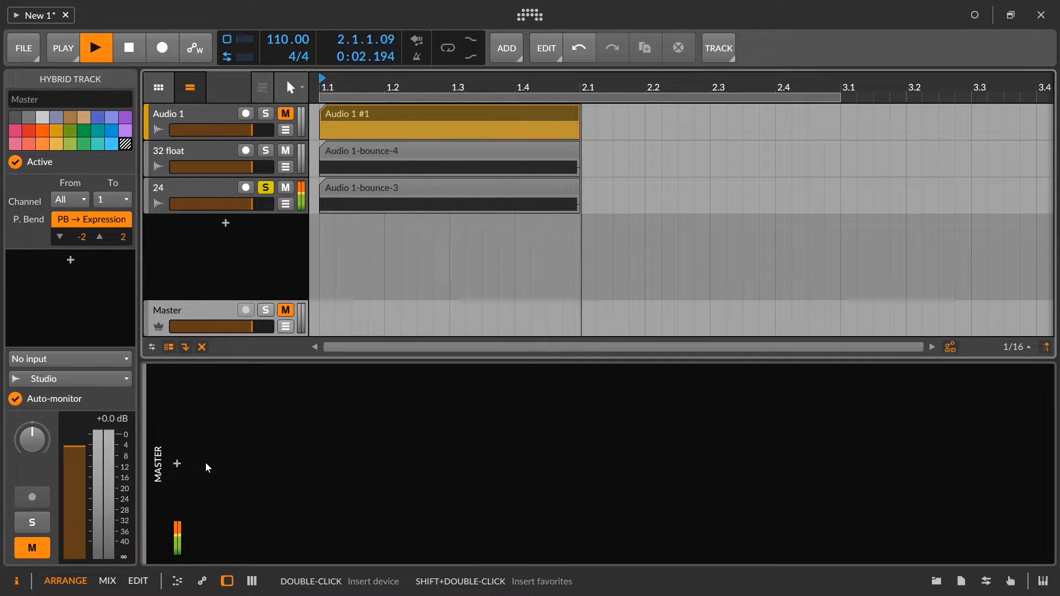
pyautogui.press('space')
# Solo the 32 float track instead, reset its peak reading, and play it to check the peak level.
pyautogui.click(204, 156)
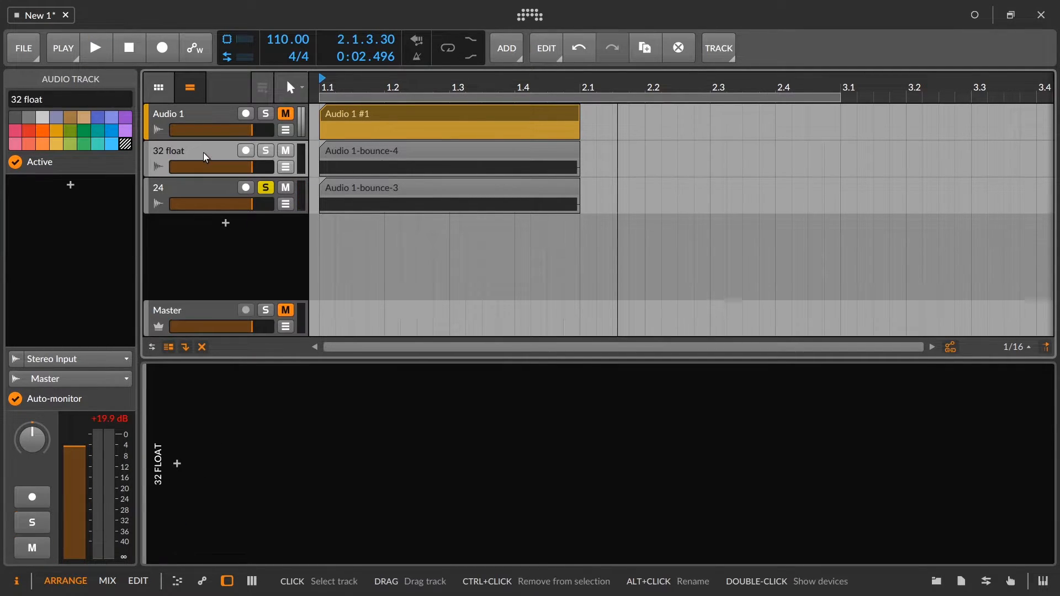
pyautogui.click(266, 150)
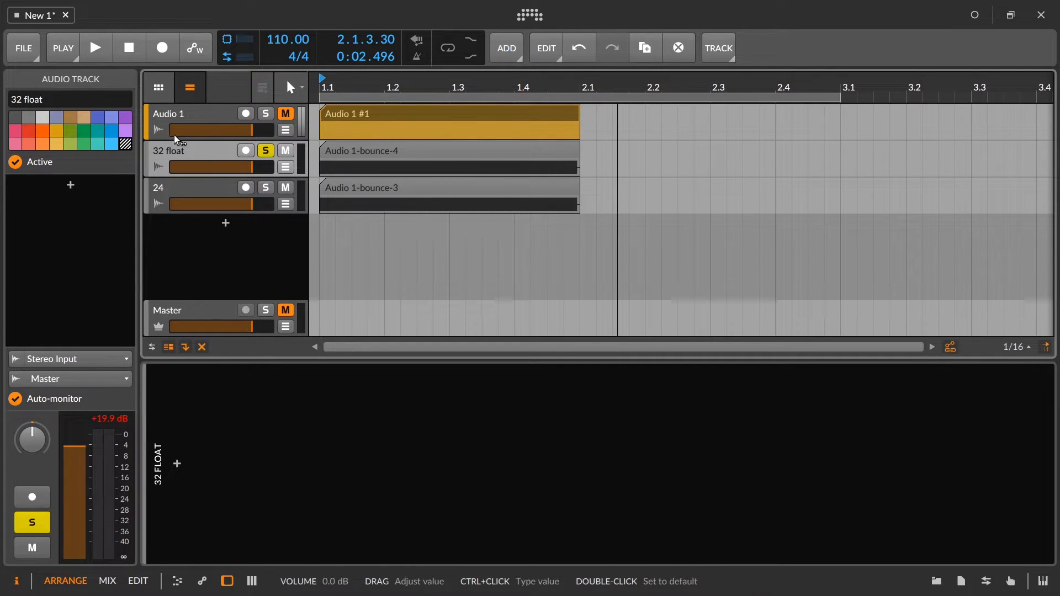
pyautogui.click(112, 419)
pyautogui.press('space')
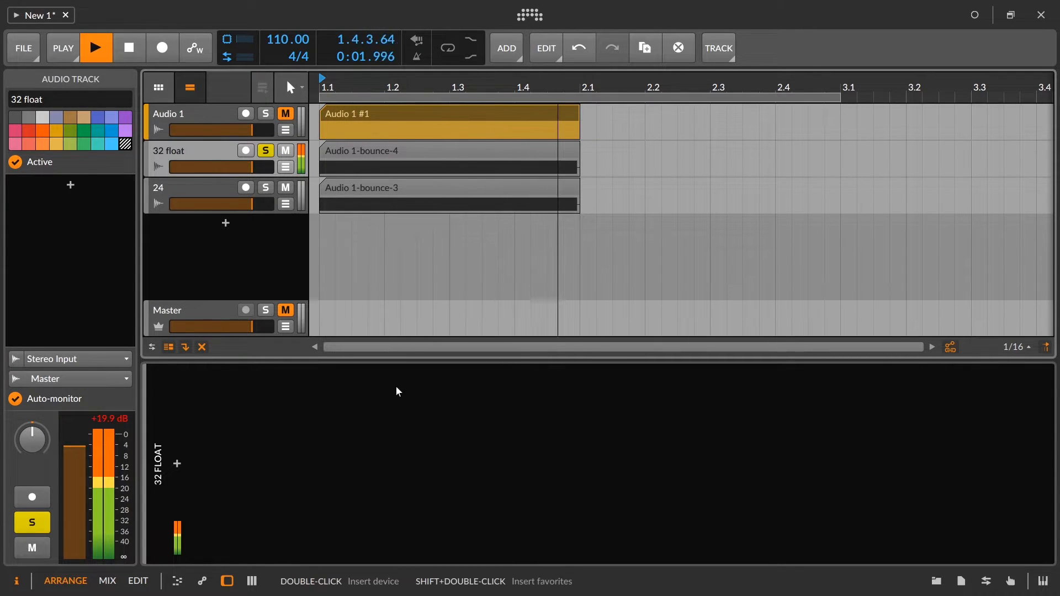
pyautogui.press('space')
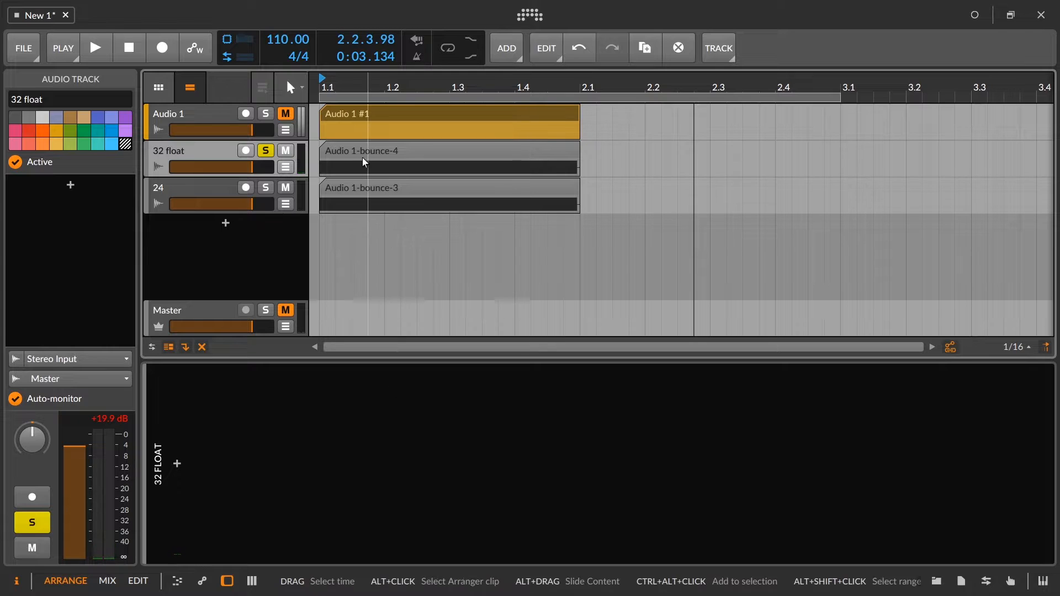
# Examine the 32 float bounce's waveform in the audio editor, show that track's device chain and select its clip.
pyautogui.doubleClick(363, 159)
pyautogui.moveTo(452, 424); pyautogui.dragTo(394, 346)
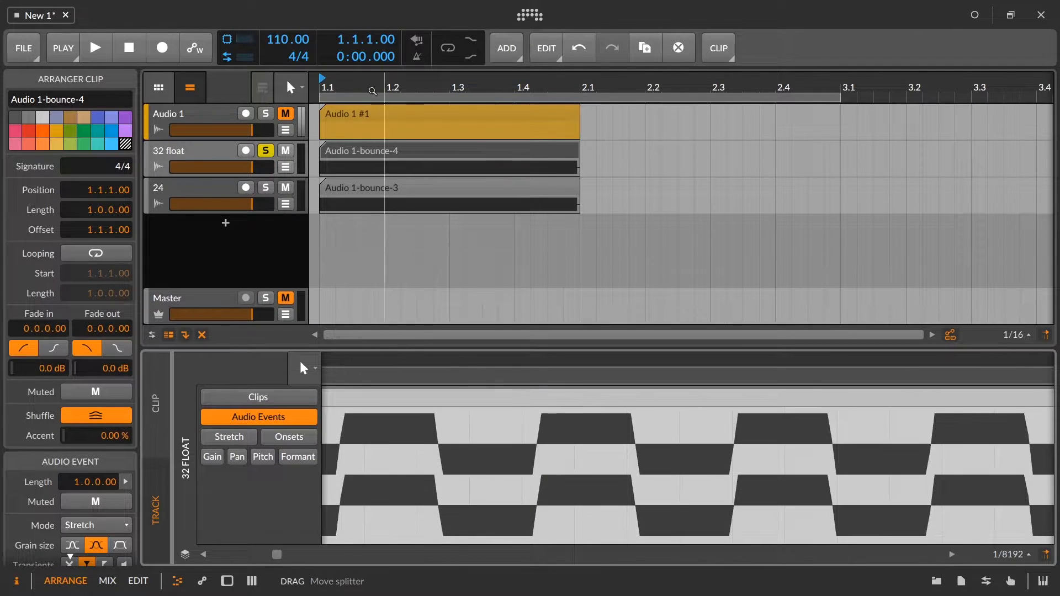
pyautogui.doubleClick(217, 151)
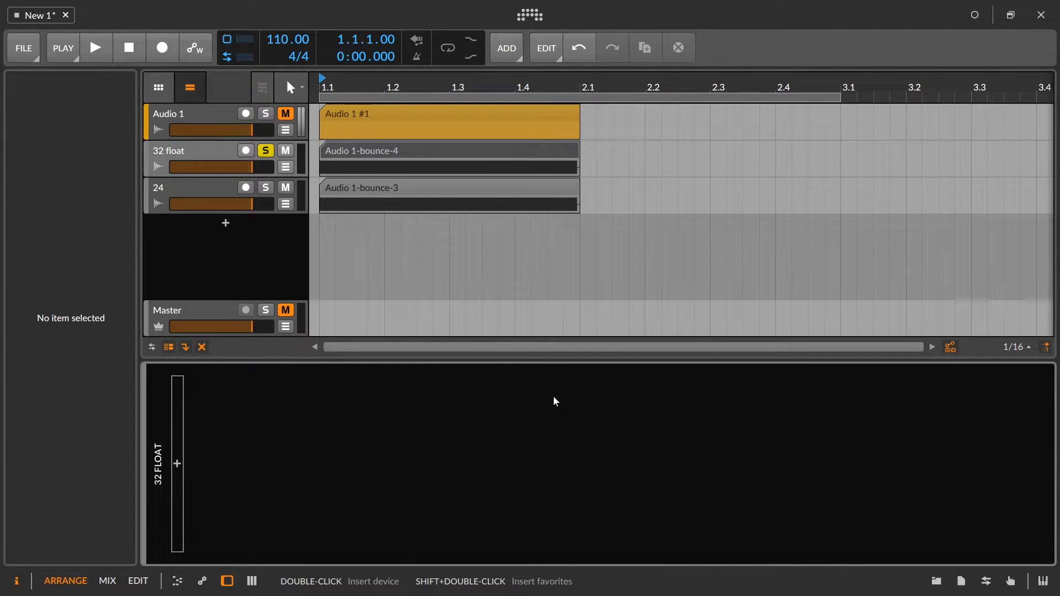
pyautogui.click(387, 150)
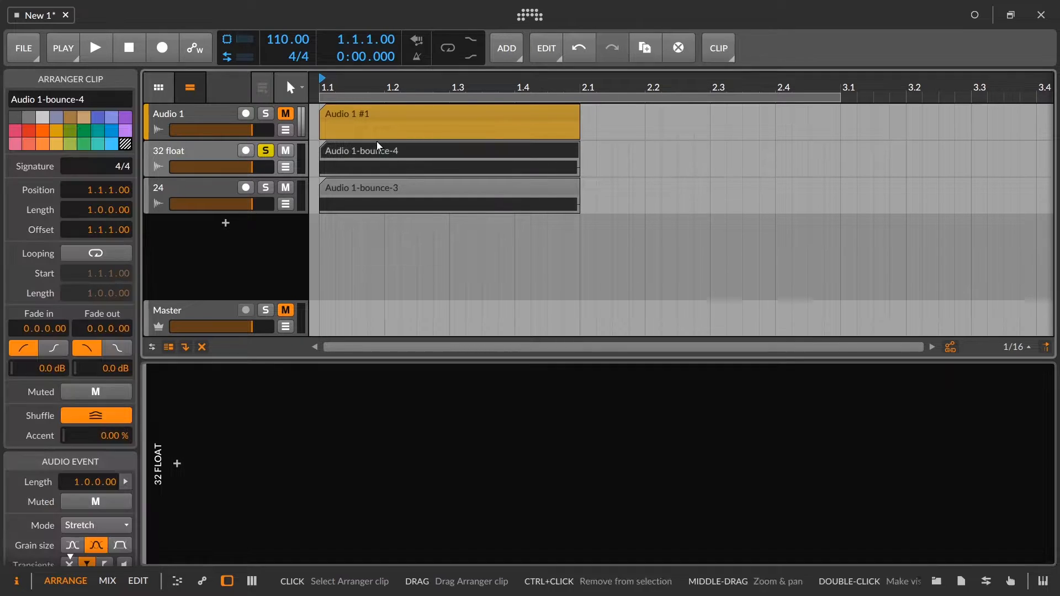
# Play the soloed 32 float track while checking the peak level on the Master.
pyautogui.click(206, 148)
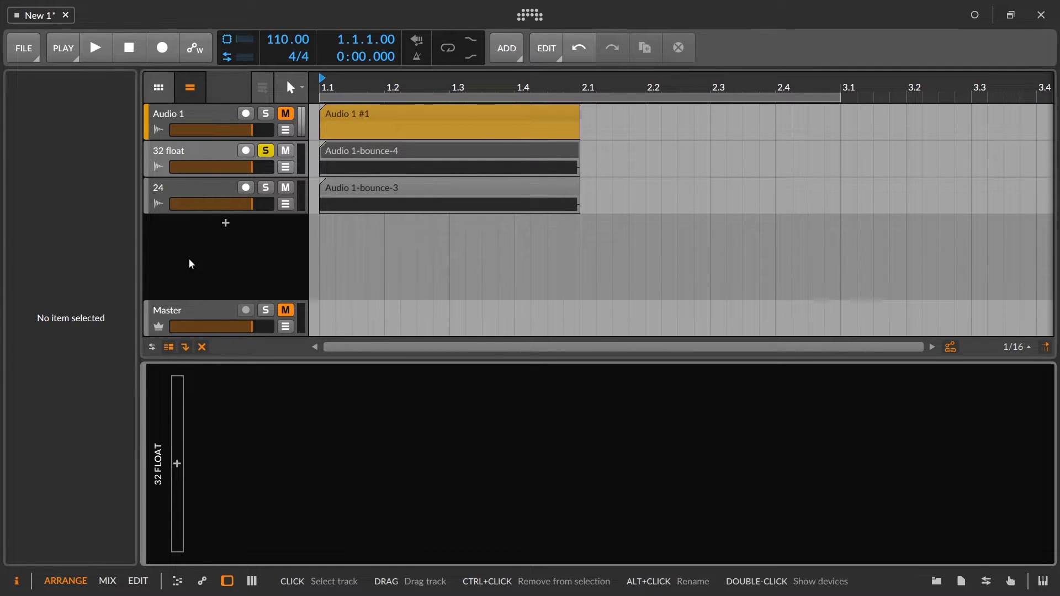
pyautogui.click(198, 311)
pyautogui.press('space')
pyautogui.press('space')
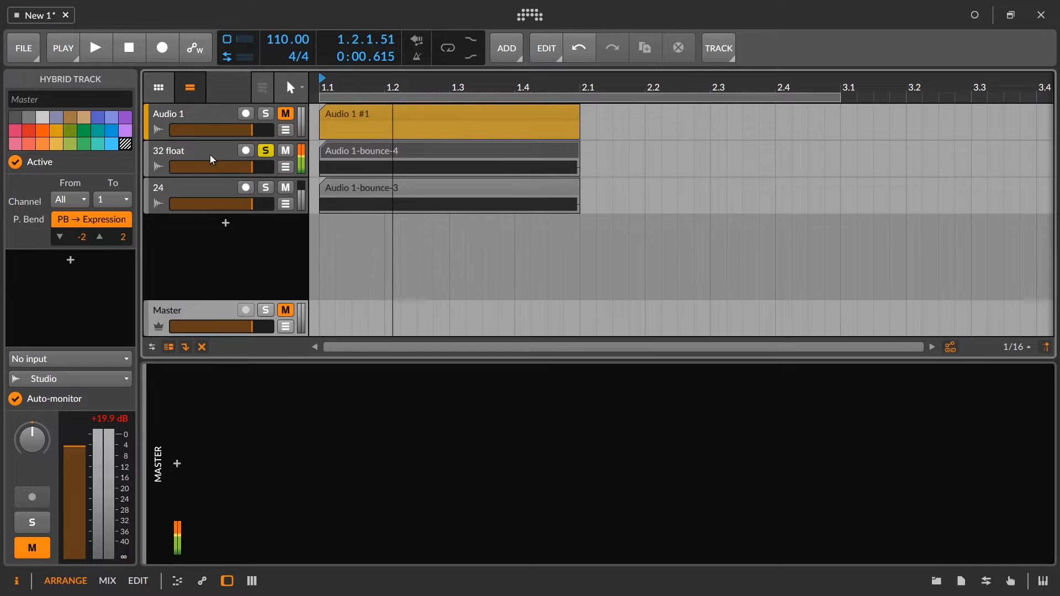
# Add a Tool device to the 32 float track.
pyautogui.click(213, 157)
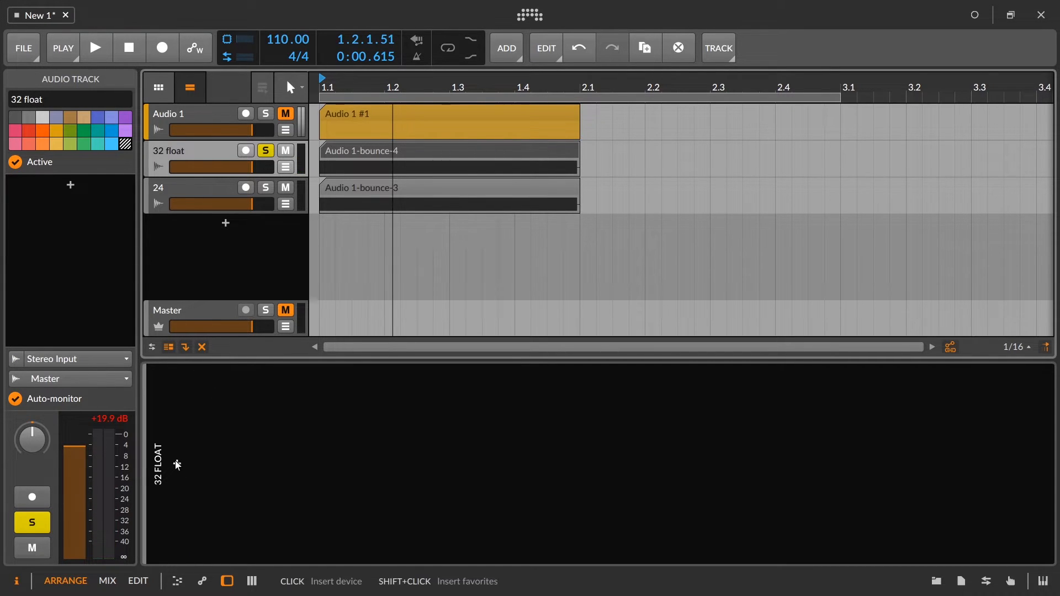
pyautogui.click(178, 464)
pyautogui.write('tool')
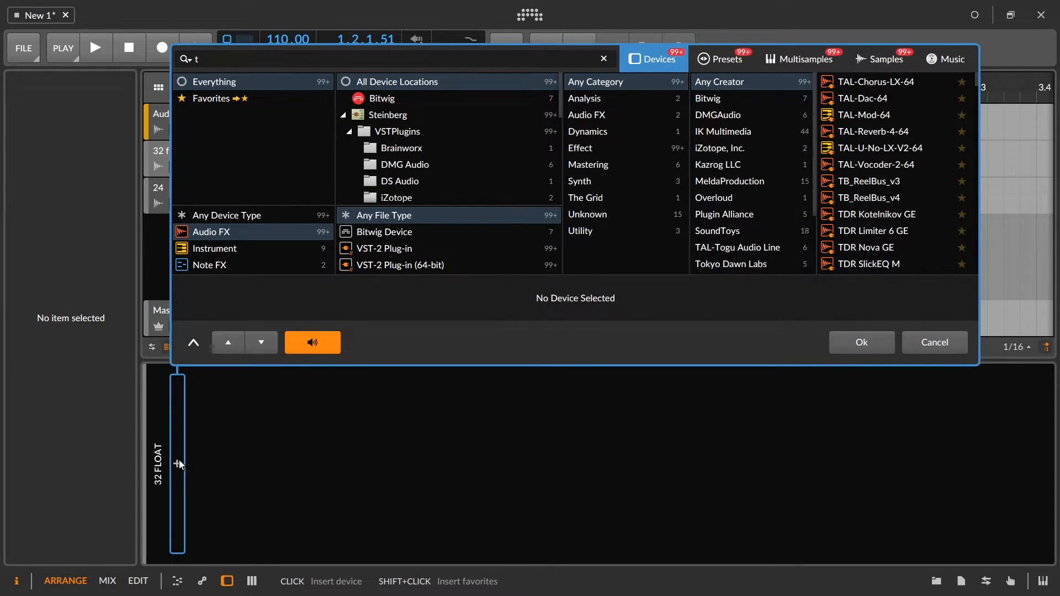
pyautogui.click(836, 83)
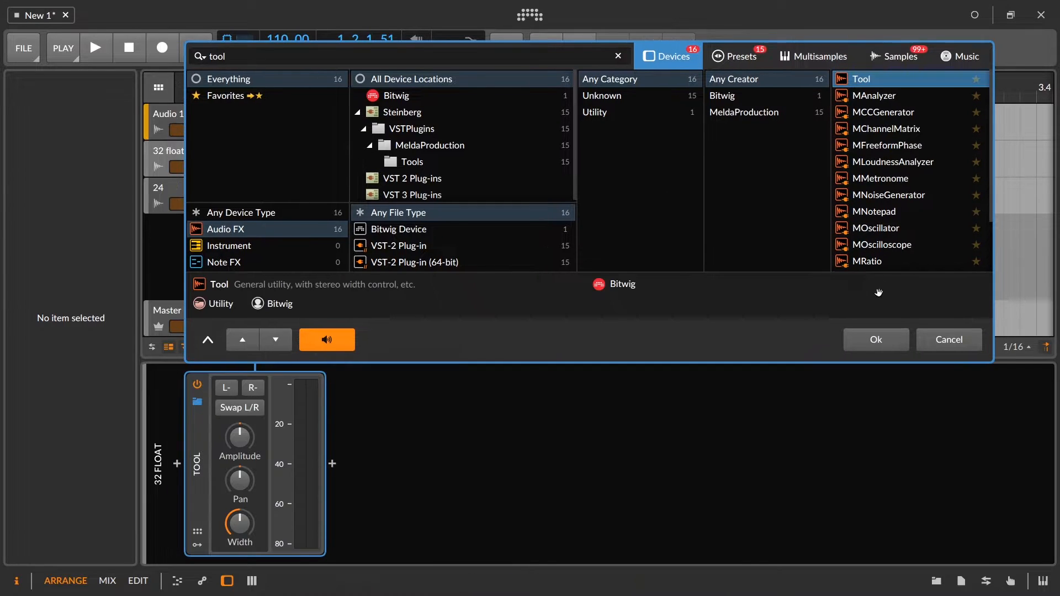
pyautogui.press('Return')
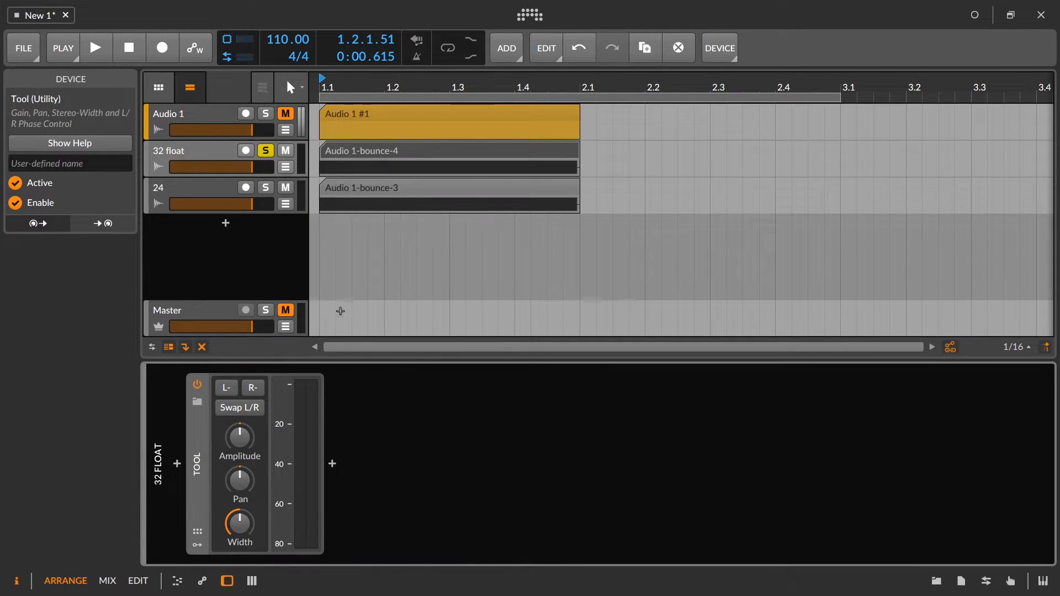
# Lower the Tool's Amplitude on the 32 float track and play it while checking the track's peak level.
pyautogui.moveTo(243, 437)
pyautogui.moveTo(243, 437); pyautogui.dragTo(245, 447)
pyautogui.press('space')
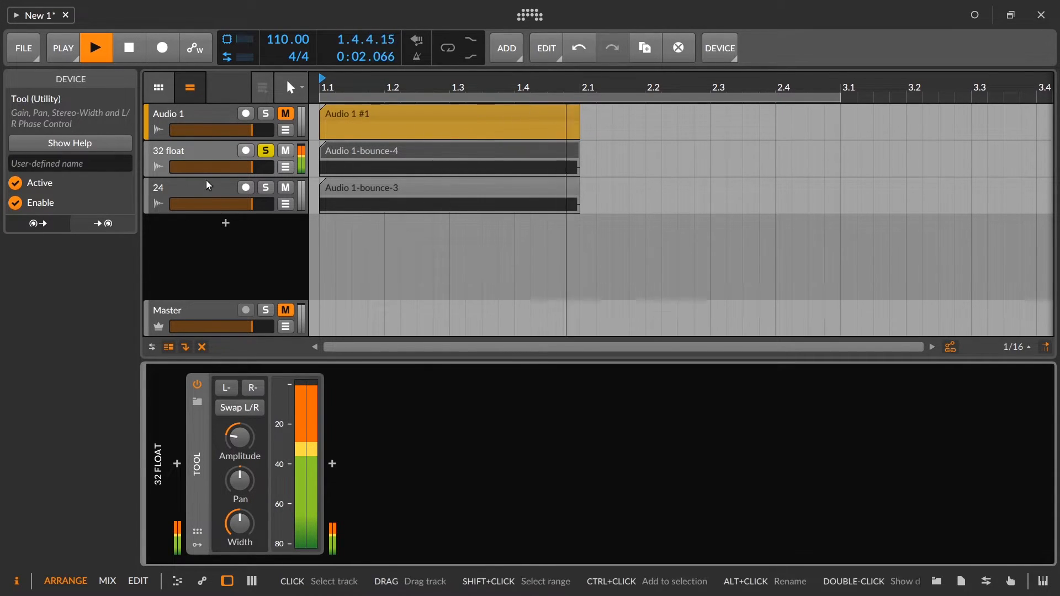
pyautogui.click(196, 158)
pyautogui.press('space')
pyautogui.press('space')
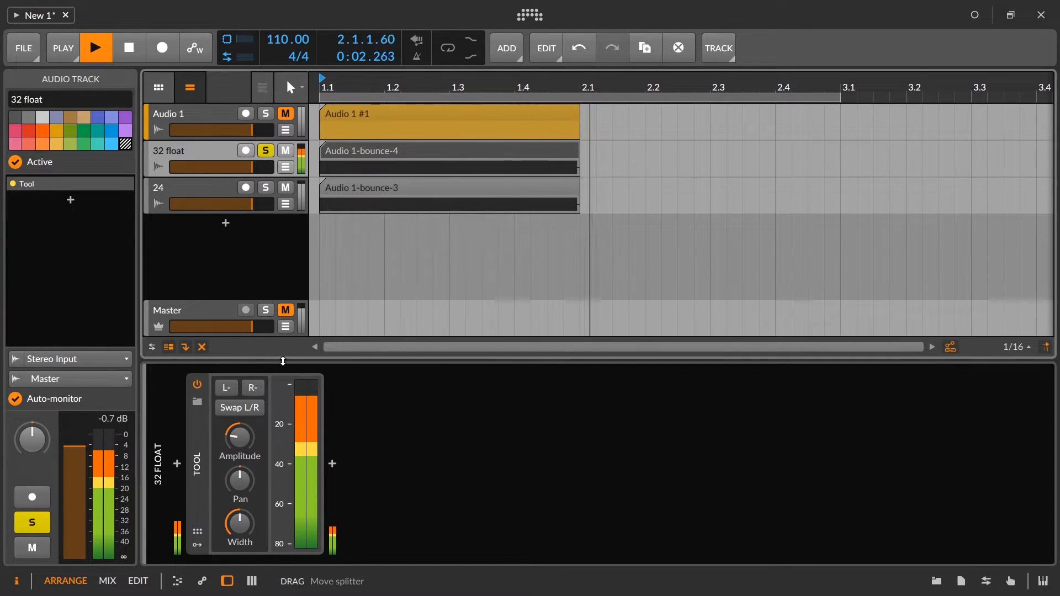
pyautogui.press('space')
# Bounce the 32 float track's clip post-fader at 24-bit to a new audio track.
pyautogui.click(366, 152)
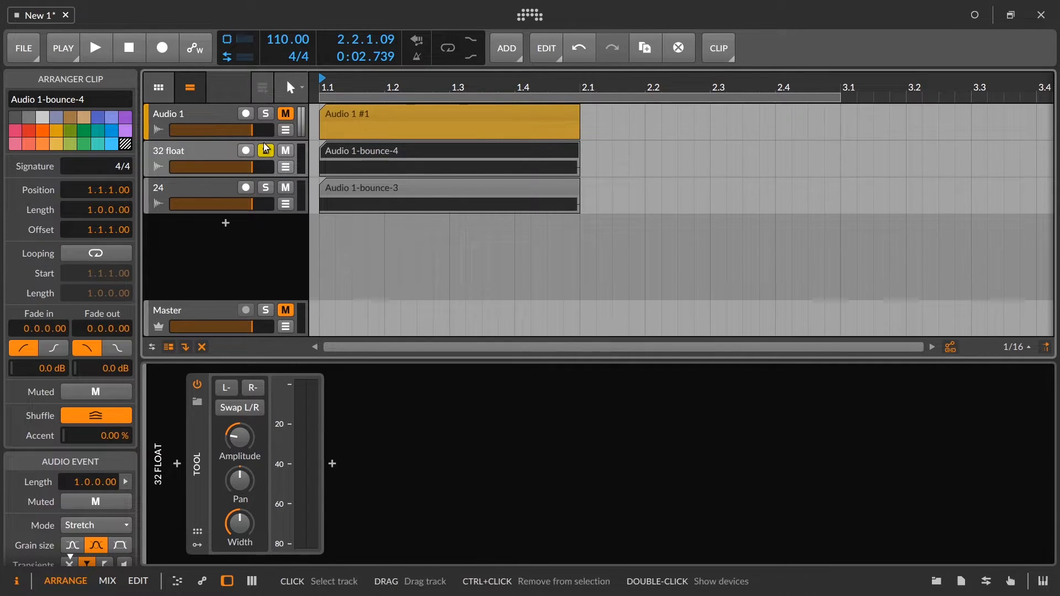
pyautogui.rightClick(369, 150)
pyautogui.click(422, 339)
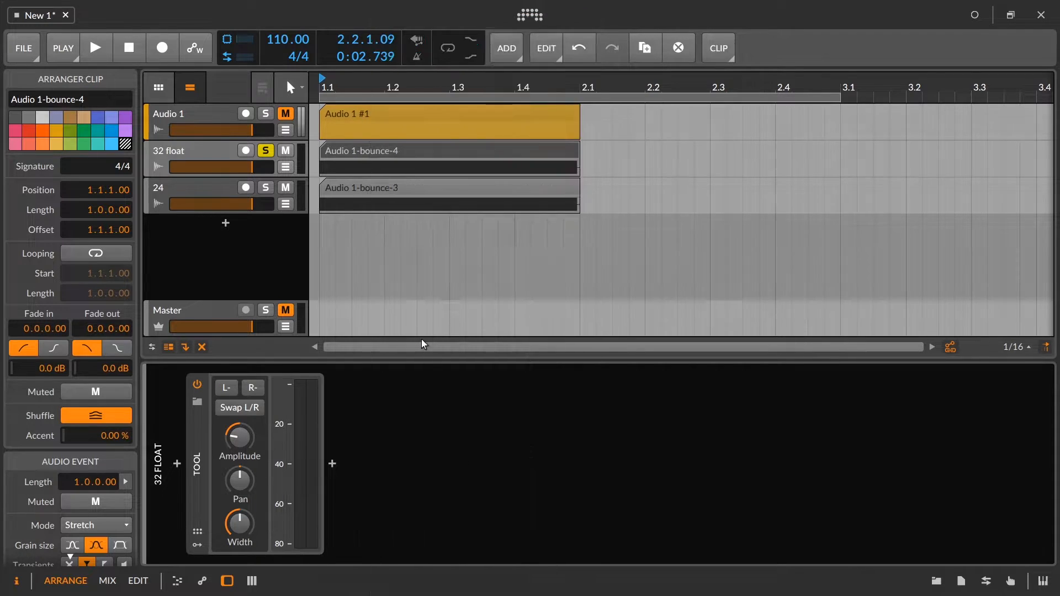
pyautogui.click(483, 250)
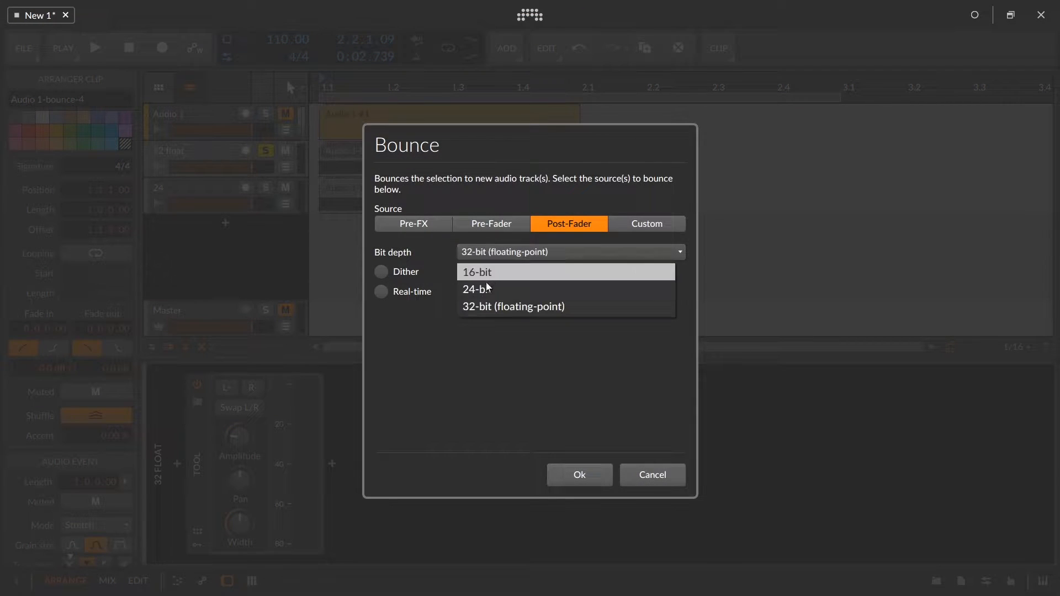
pyautogui.click(484, 291)
pyautogui.click(575, 474)
# Solo the new bounce on Audio 3 and examine its waveform up close in an enlarged audio editor.
pyautogui.click(377, 186)
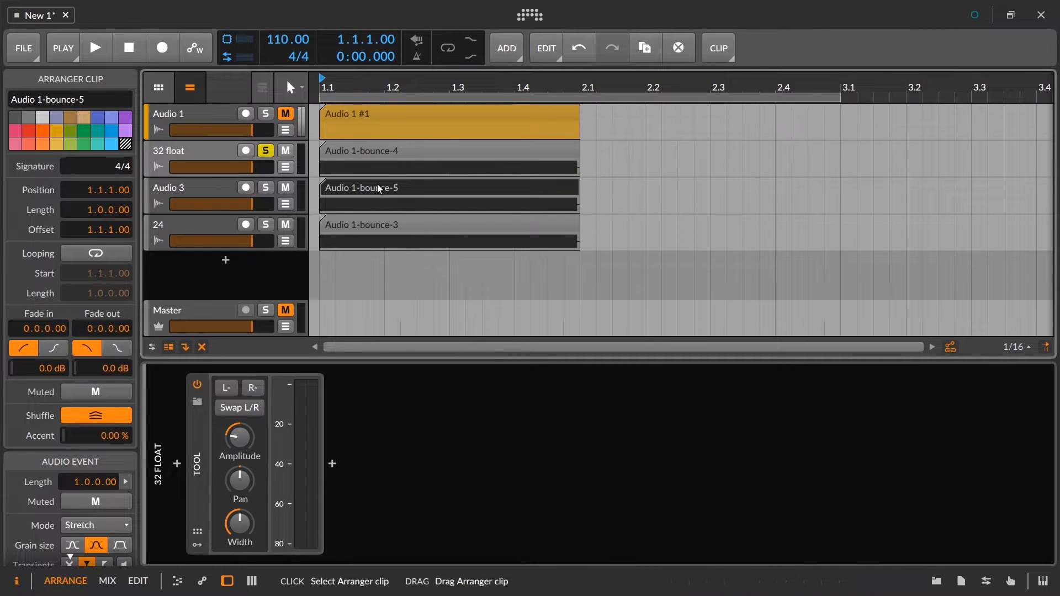
pyautogui.click(266, 188)
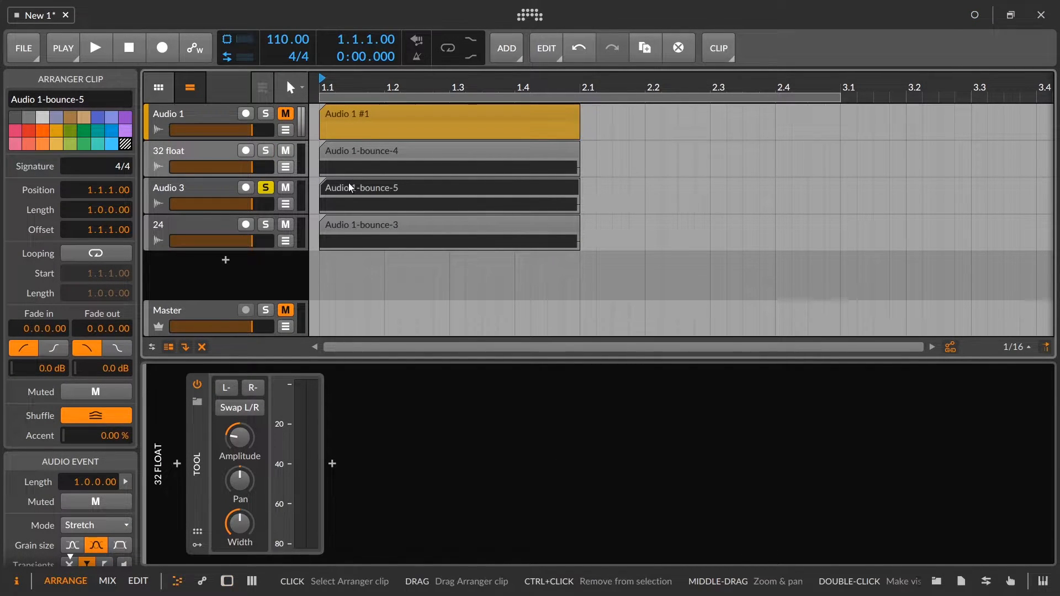
pyautogui.doubleClick(349, 188)
pyautogui.moveTo(299, 359); pyautogui.dragTo(299, 267)
pyautogui.moveTo(490, 265); pyautogui.dragTo(453, 265)
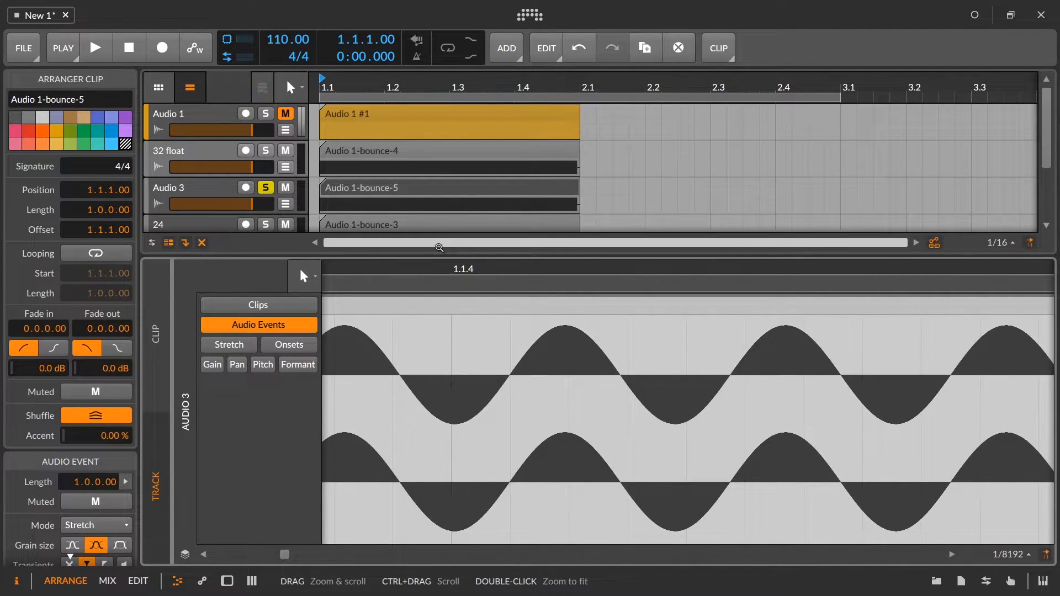
pyautogui.moveTo(440, 257); pyautogui.dragTo(422, 403)
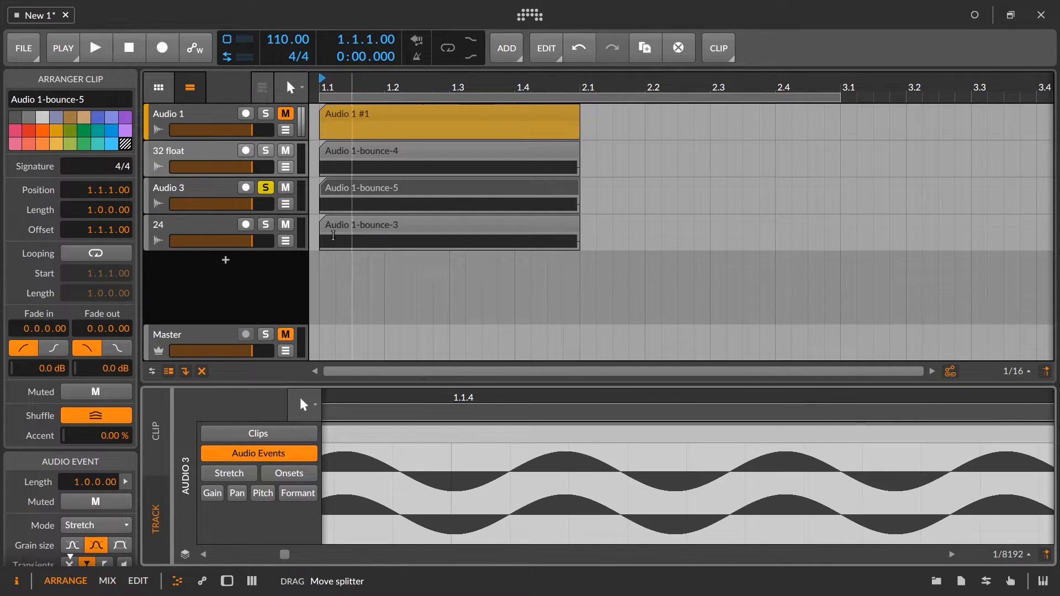
# Delete the 32 float track and the Audio 3 bounce made from it.
pyautogui.click(195, 155)
pyautogui.press('Delete')
pyautogui.press('Delete')
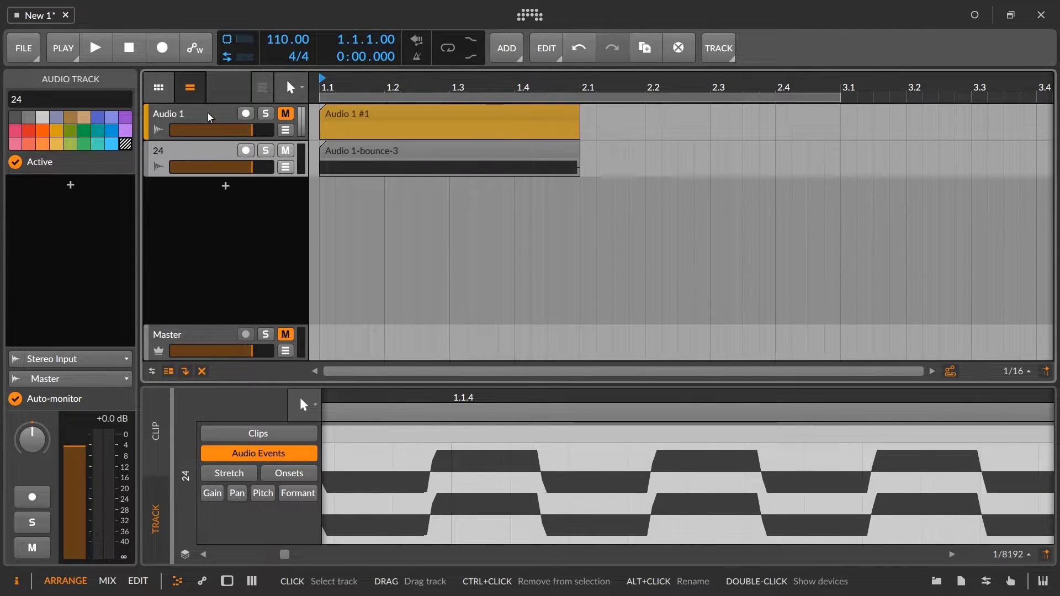
# Add a Tool device to track 24 and lower its Amplitude to about -18.7 dB.
pyautogui.doubleClick(202, 149)
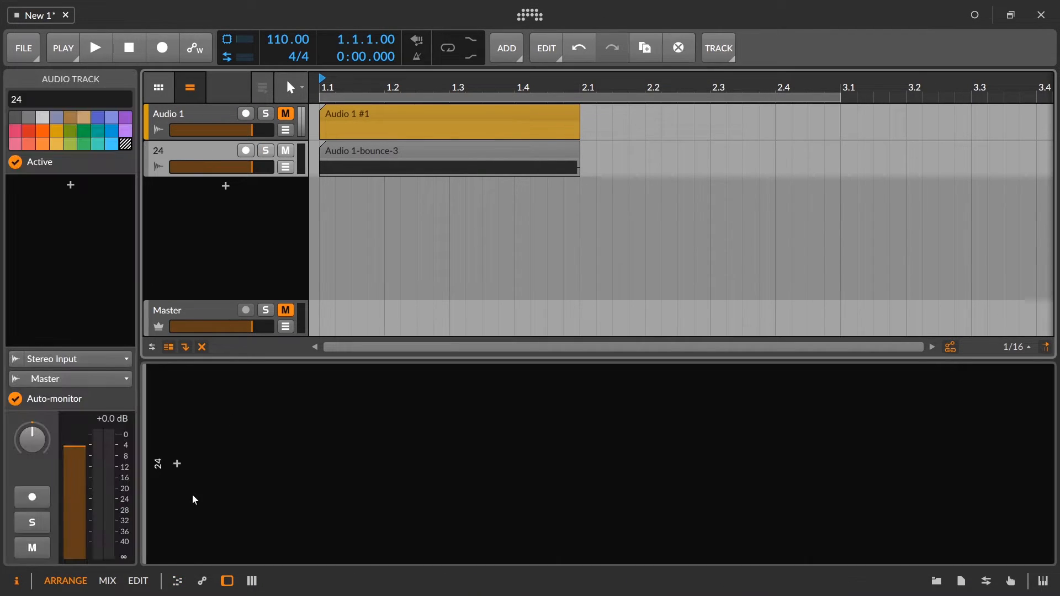
pyautogui.click(179, 466)
pyautogui.write('tool')
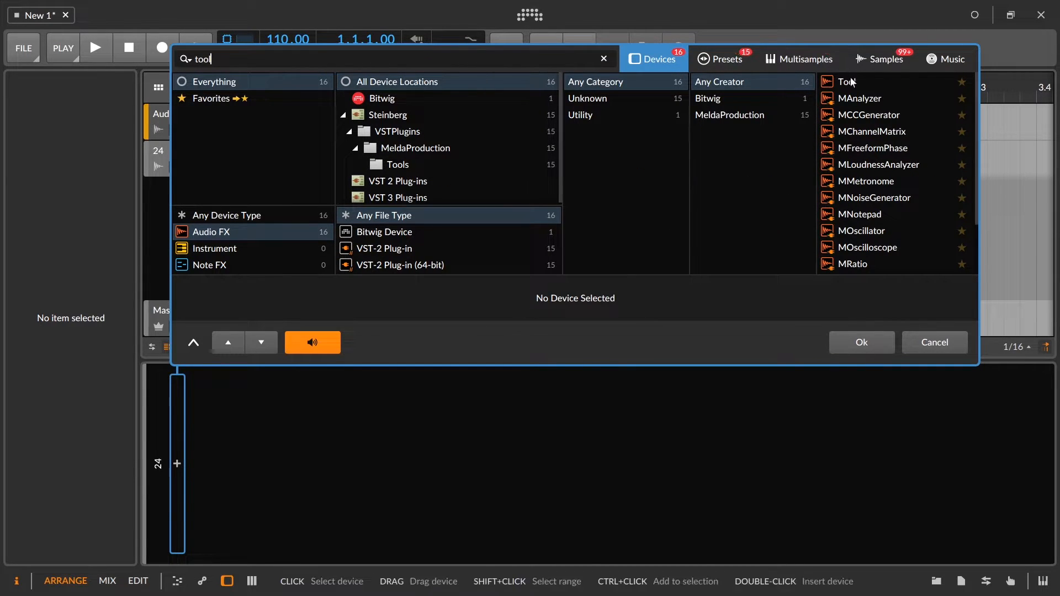
pyautogui.click(851, 82)
pyautogui.click(875, 338)
pyautogui.moveTo(239, 437); pyautogui.dragTo(239, 457)
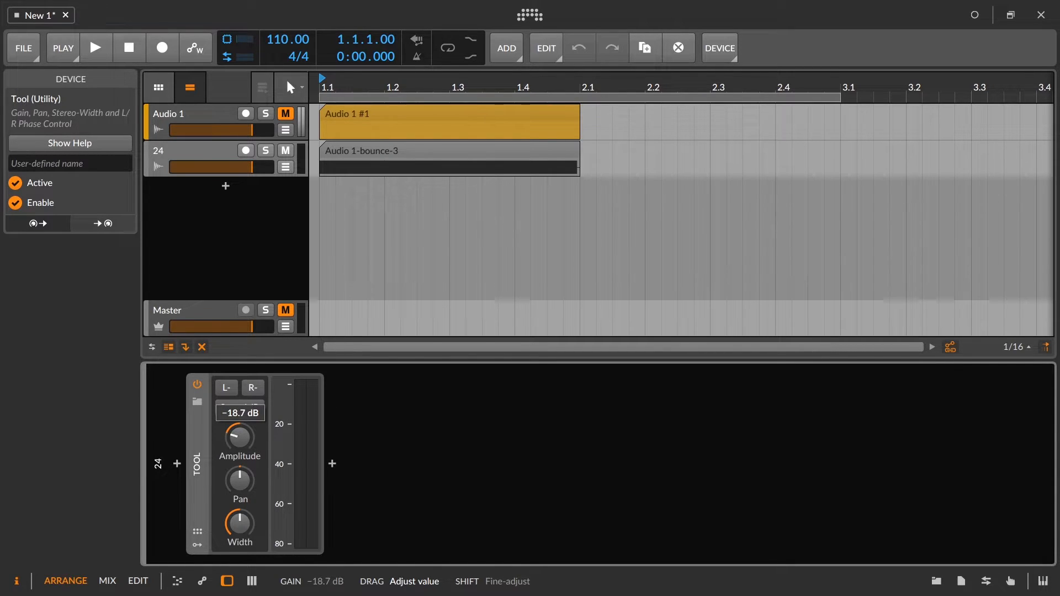
# Bounce track 24's clip post-fader at 24-bit to a new audio track.
pyautogui.click(344, 154)
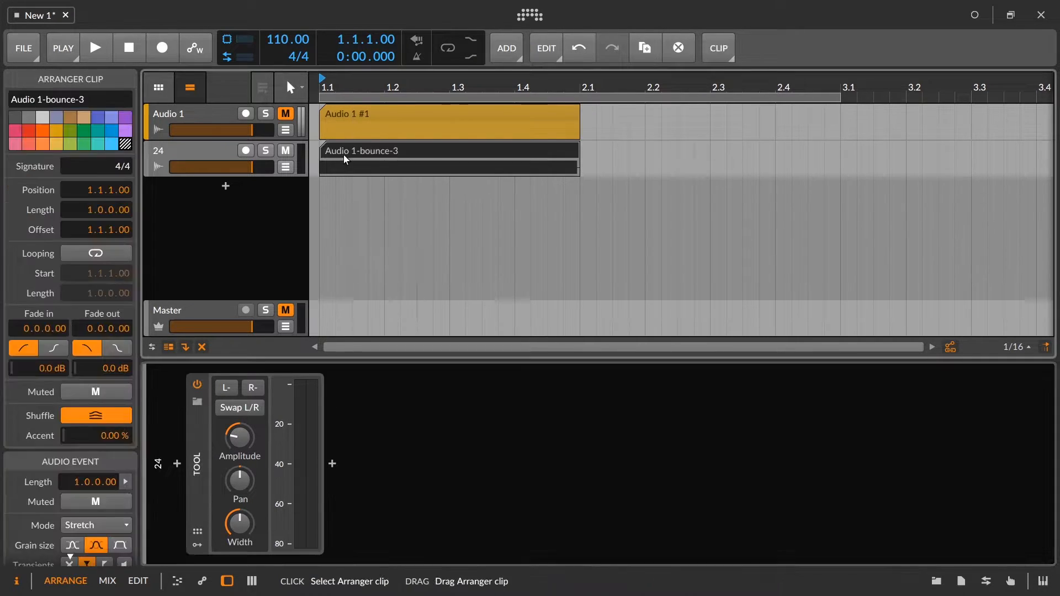
pyautogui.rightClick(343, 155)
pyautogui.click(409, 343)
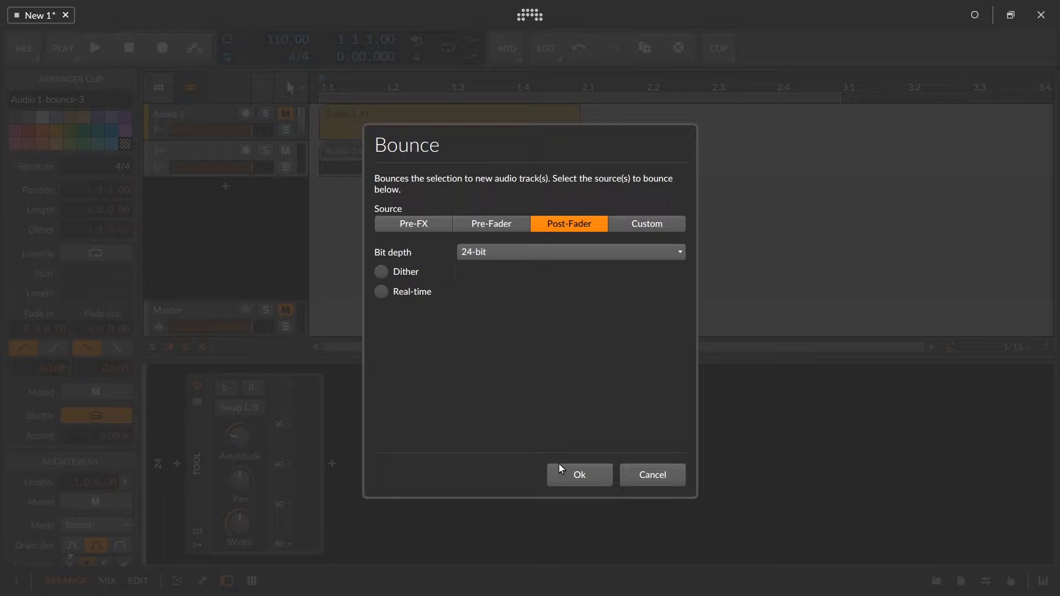
pyautogui.click(571, 476)
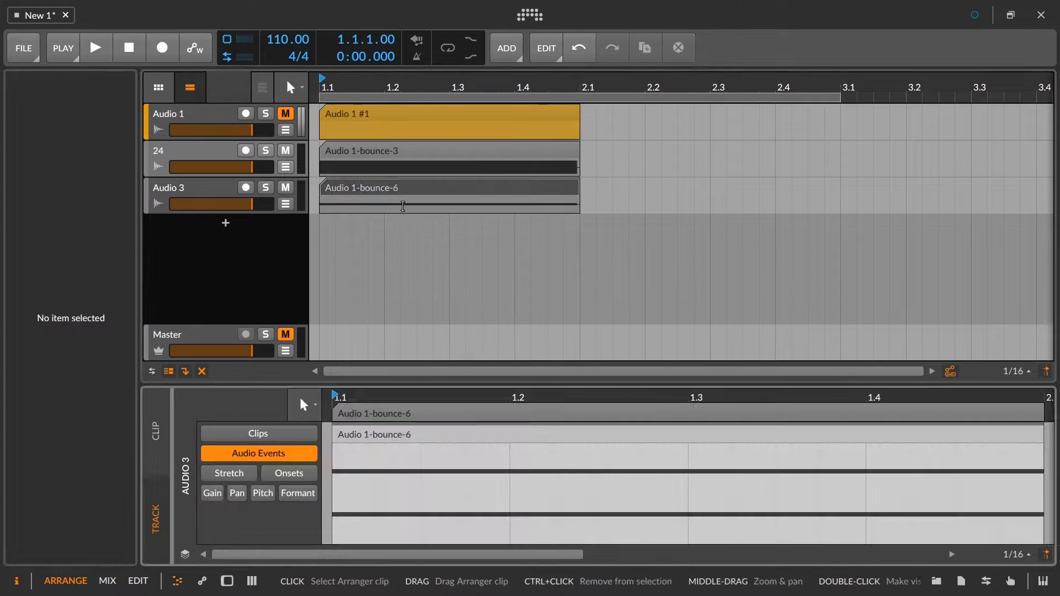
# Examine the attenuated bounce's waveform up close in the audio editor, viewing its gain and then its clip.
pyautogui.moveTo(498, 398); pyautogui.dragTo(512, 469)
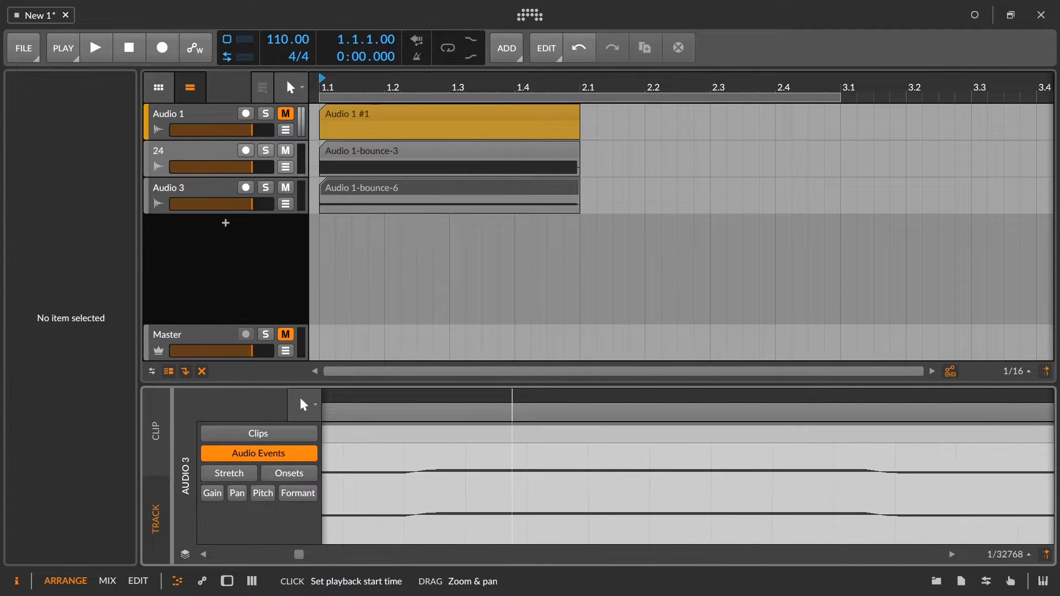
pyautogui.click(216, 497)
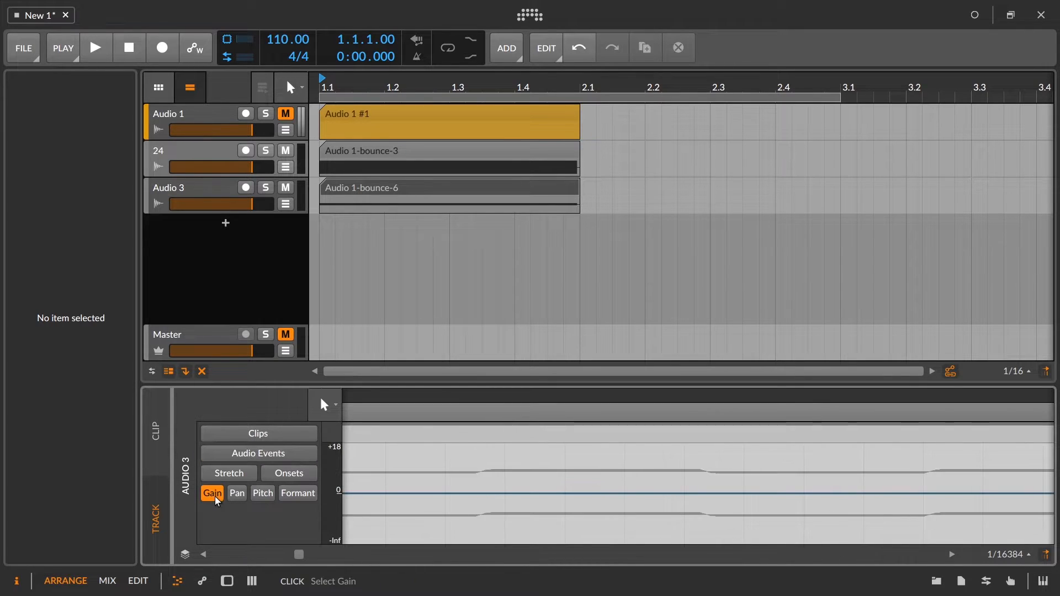
pyautogui.click(236, 434)
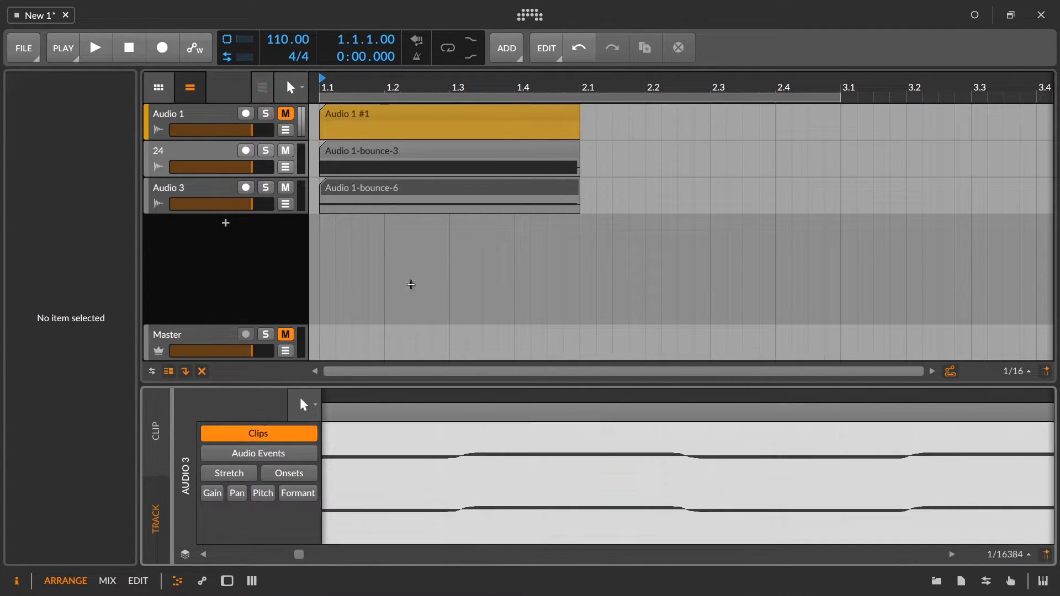
# Raise the Audio 1-bounce-6 clip's gain to +18.0 dB in 6 dB increments and view its waveform.
pyautogui.click(364, 193)
pyautogui.scroll(-5, 118, 429)
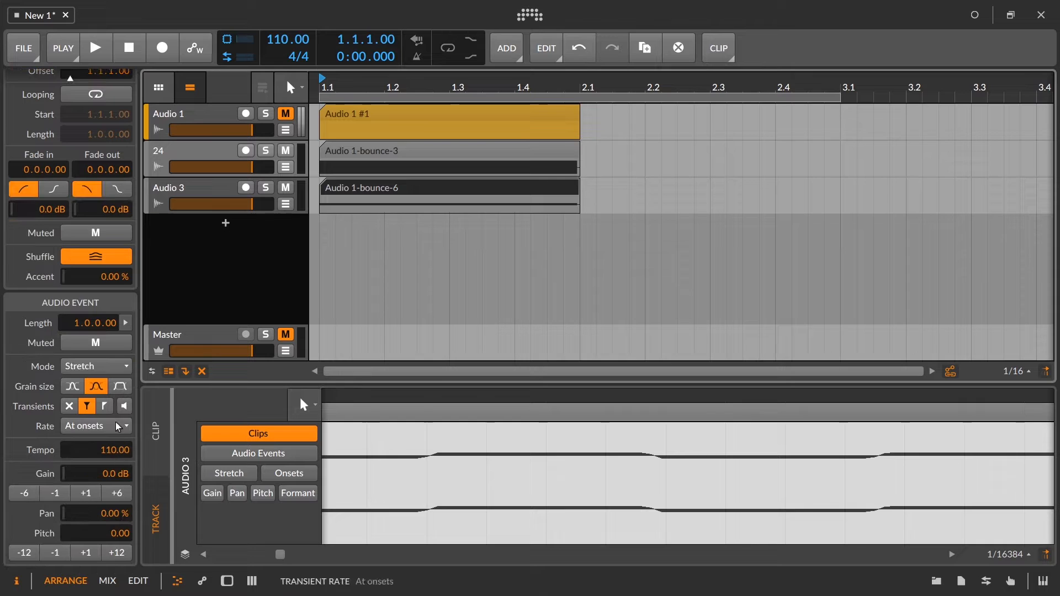
pyautogui.click(119, 497)
pyautogui.click(119, 497)
pyautogui.click(118, 497)
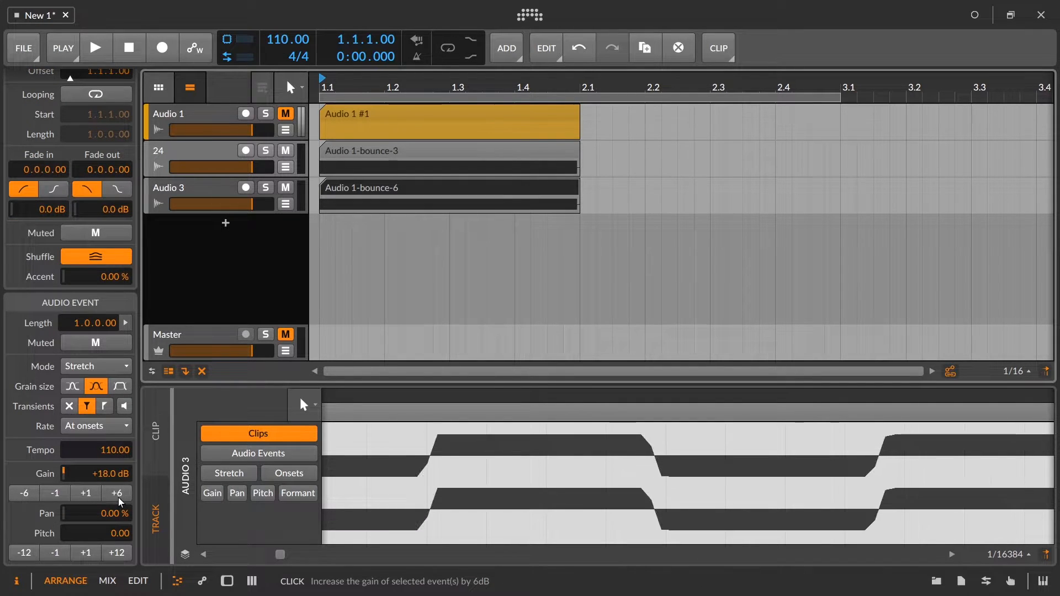
pyautogui.moveTo(444, 384); pyautogui.dragTo(473, 422)
# Delete track 24 and the remaining bounce track, leaving only Audio 1 and the Master.
pyautogui.click(177, 153)
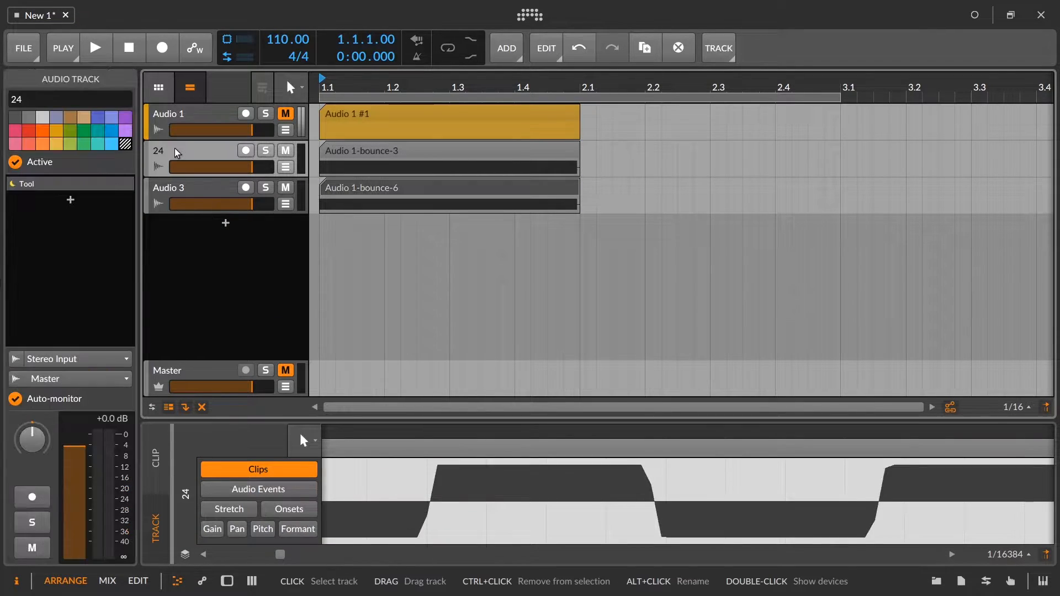
pyautogui.press('Delete')
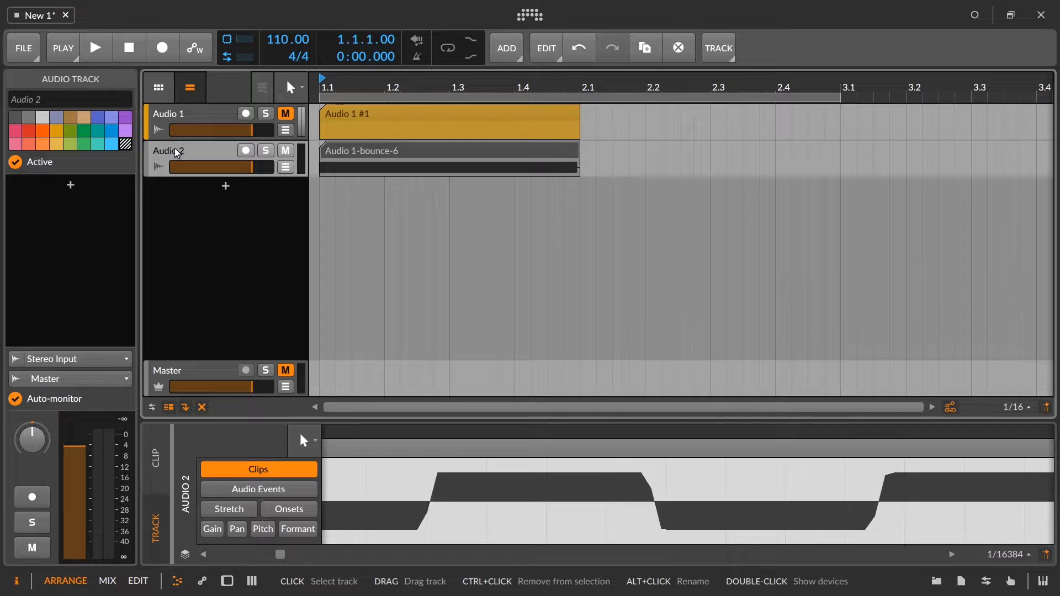
pyautogui.press('Delete')
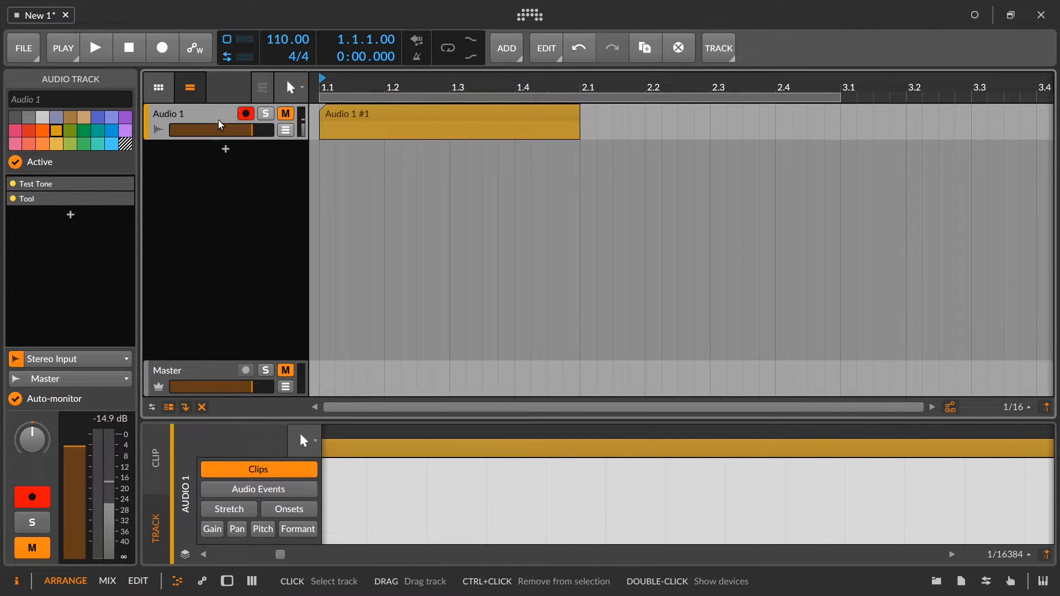
# Show Audio 1's device chain and turn off its Test Tone device.
pyautogui.doubleClick(220, 123)
pyautogui.click(197, 384)
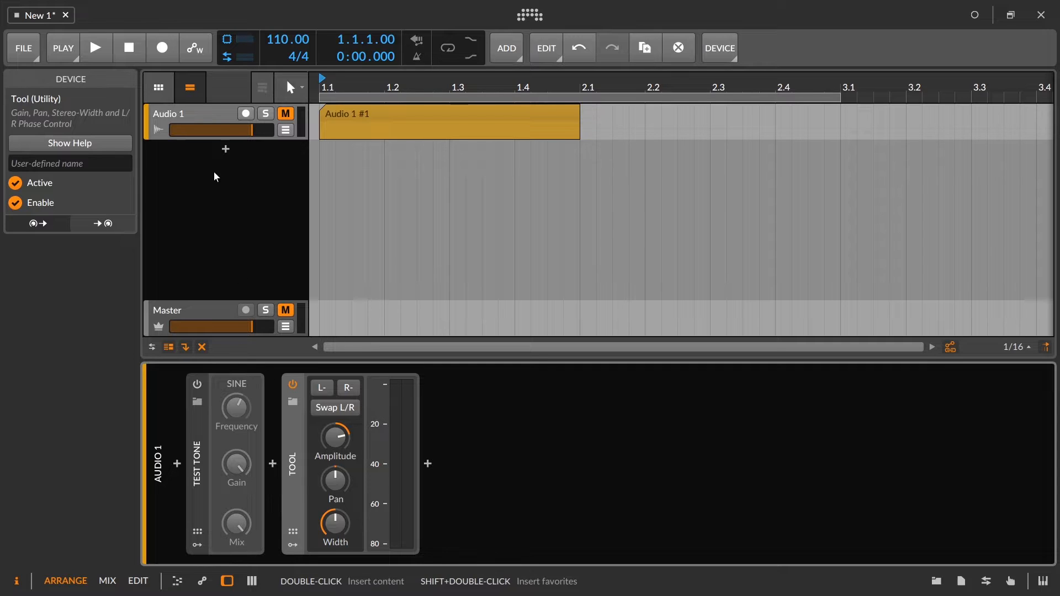
# Lower the Master track's volume fader and reset it to its default of 0.0 dB.
pyautogui.click(203, 313)
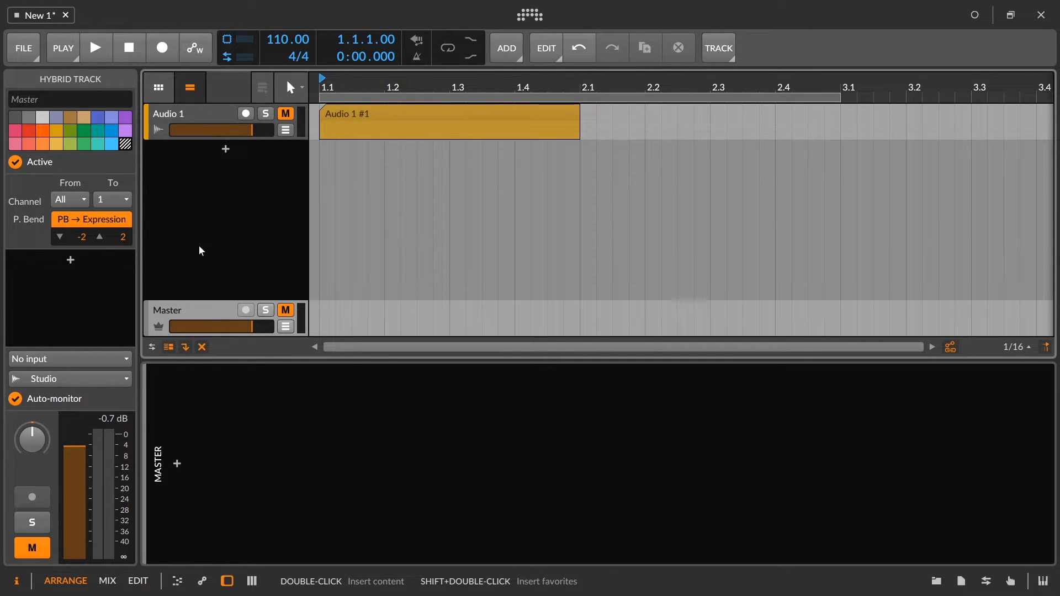
pyautogui.moveTo(251, 330); pyautogui.dragTo(253, 328)
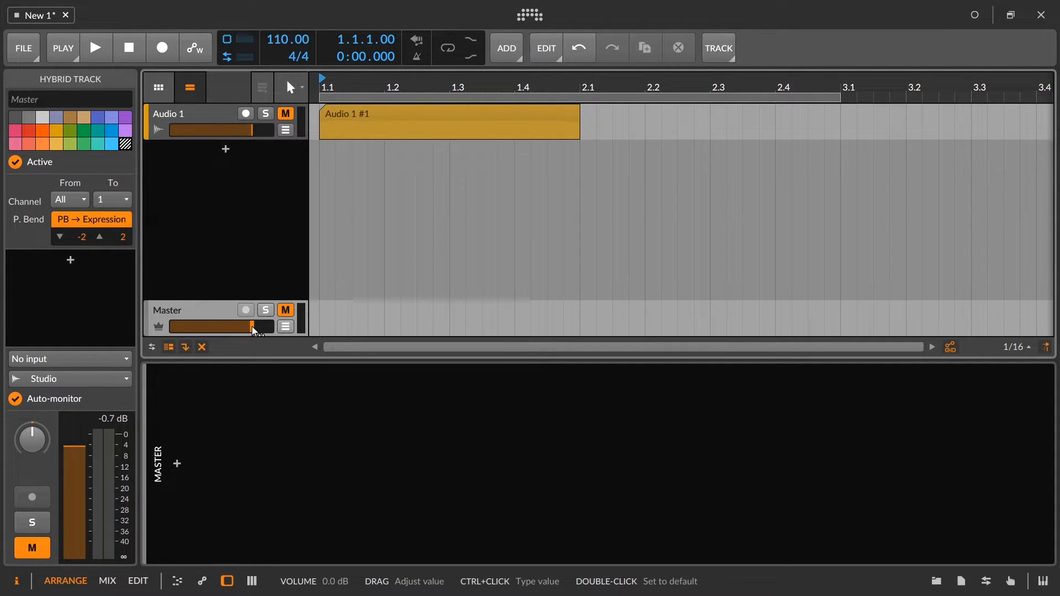
pyautogui.moveTo(252, 327); pyautogui.dragTo(239, 327)
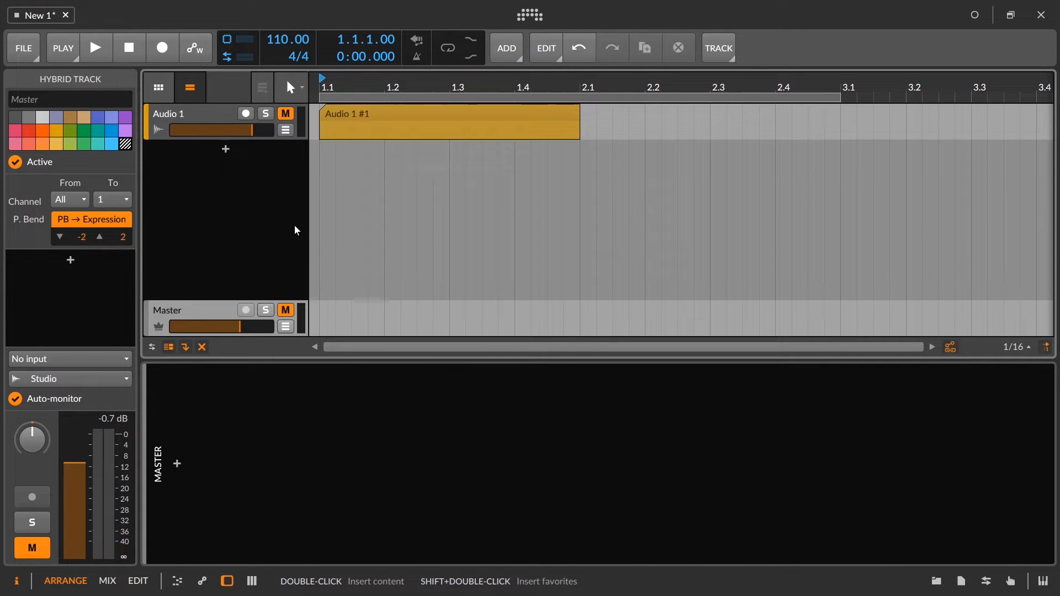
pyautogui.doubleClick(237, 327)
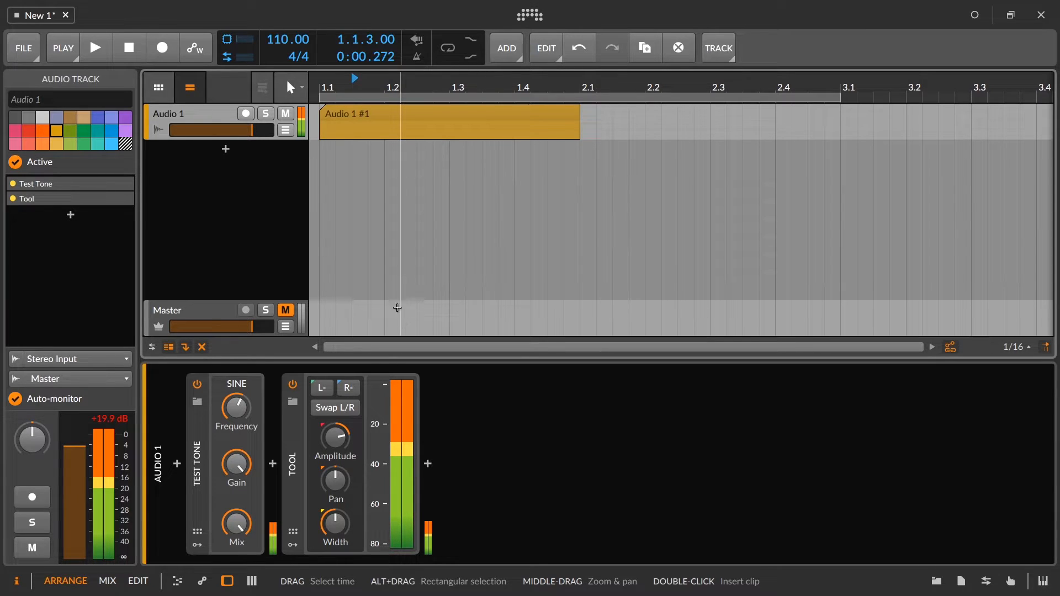
# Select the Master track to show its device chain and peak level.
pyautogui.click(188, 316)
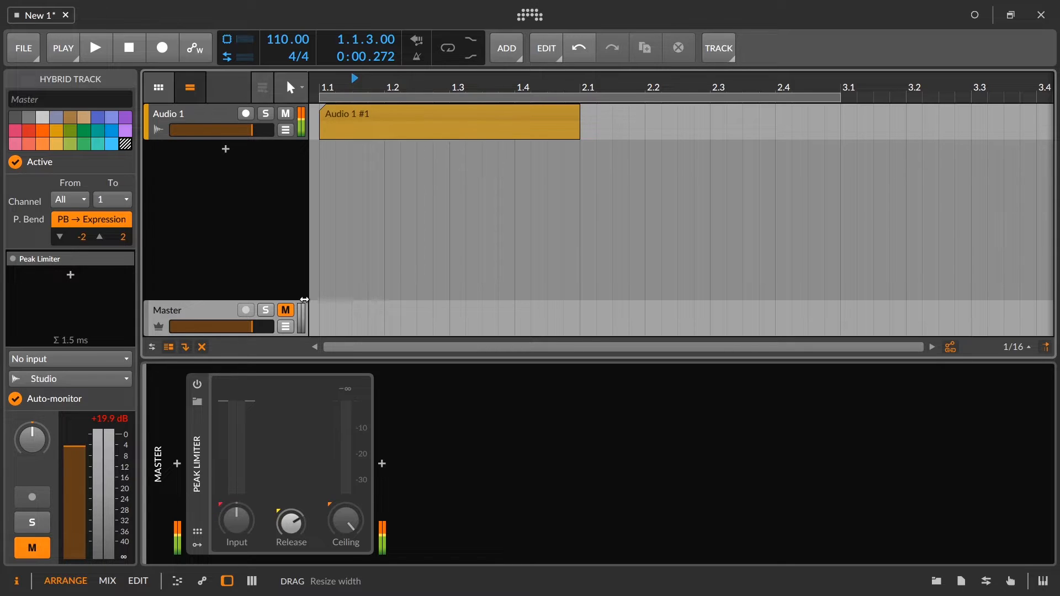
# Turn on the Peak Limiter in the Master track's device chain.
pyautogui.click(197, 385)
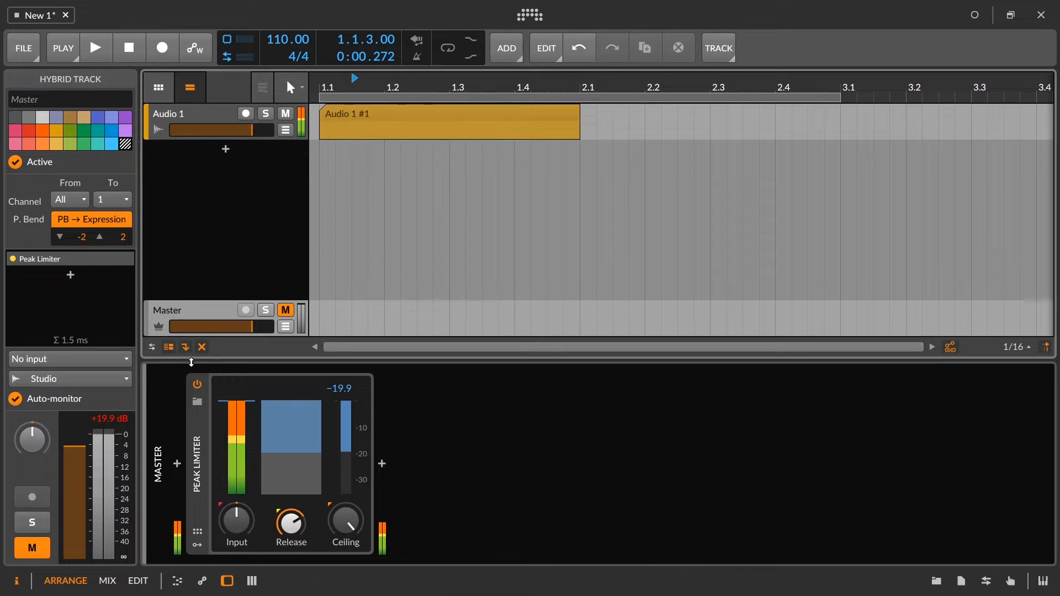
pyautogui.click(115, 450)
pyautogui.moveTo(353, 531); pyautogui.dragTo(353, 534)
# Bounce the Audio 1 clip to a new track with Pre-Fader source and 24-bit depth, and inspect the bounced waveform.
pyautogui.click(387, 127)
pyautogui.click(388, 110)
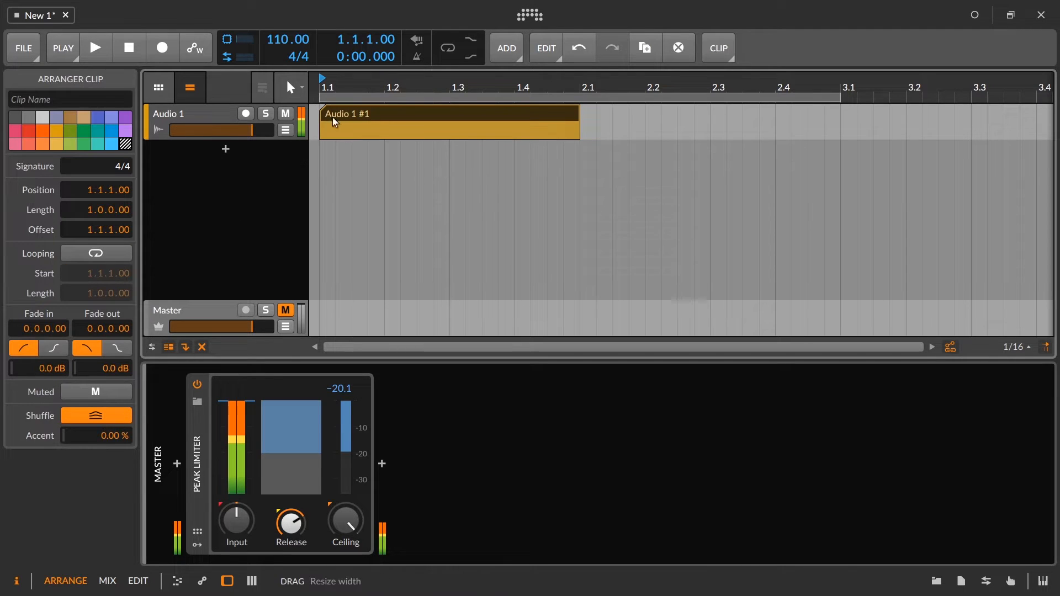
pyautogui.rightClick(366, 113)
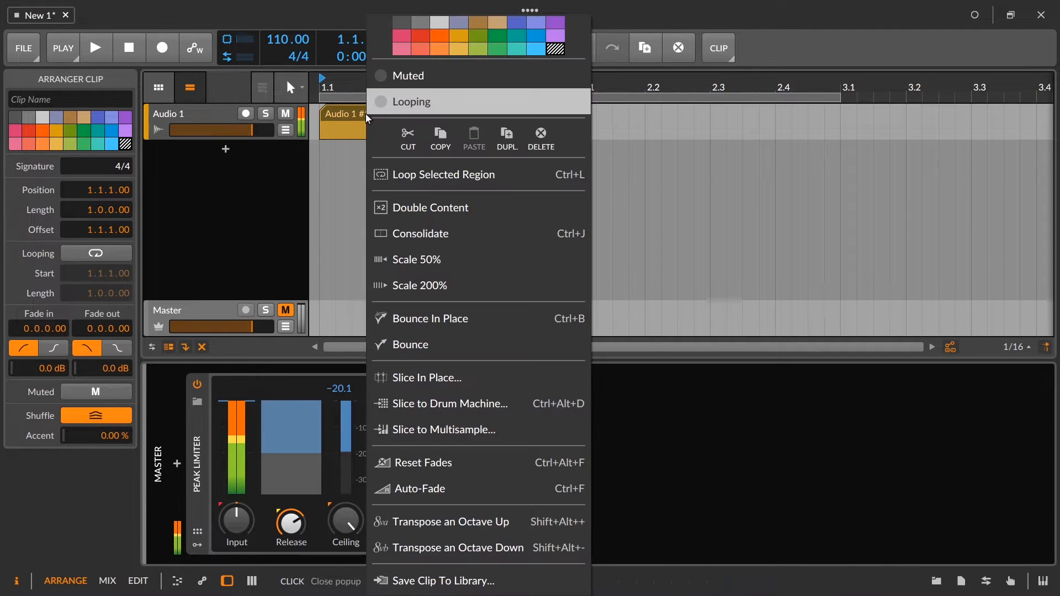
pyautogui.click(401, 348)
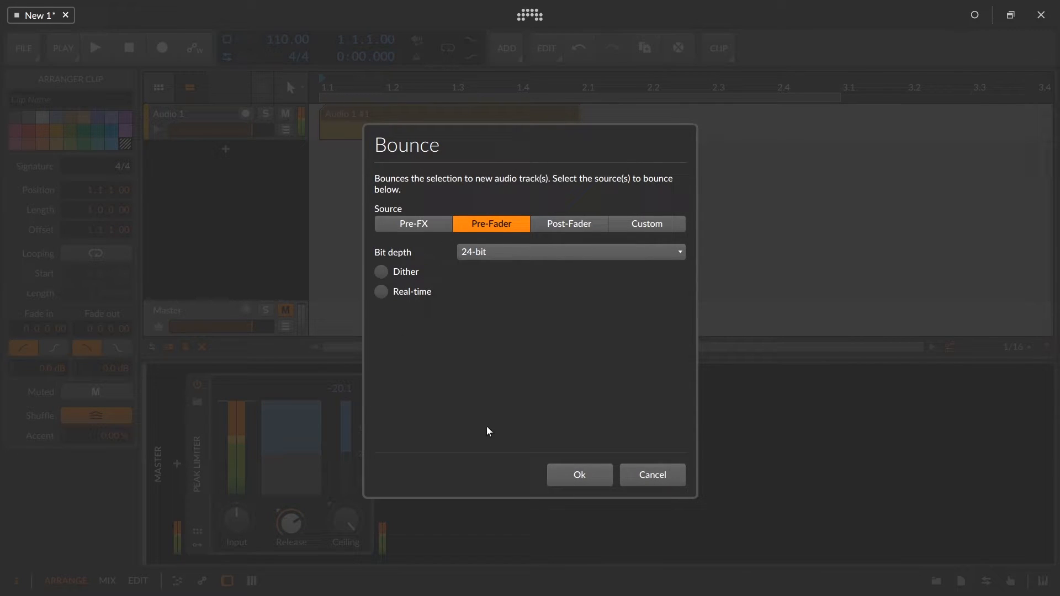
pyautogui.click(573, 476)
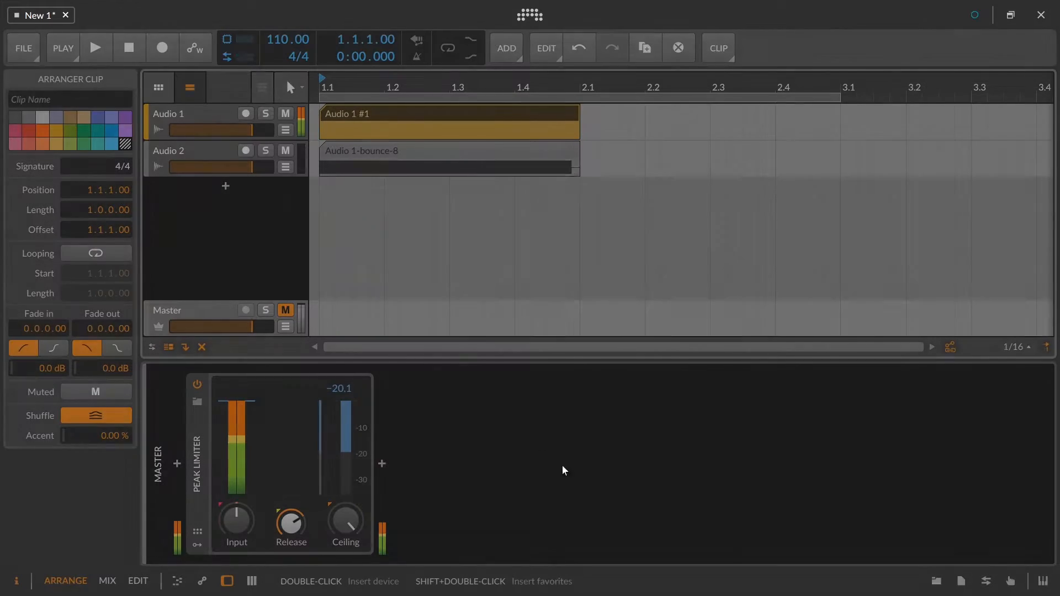
pyautogui.click(392, 154)
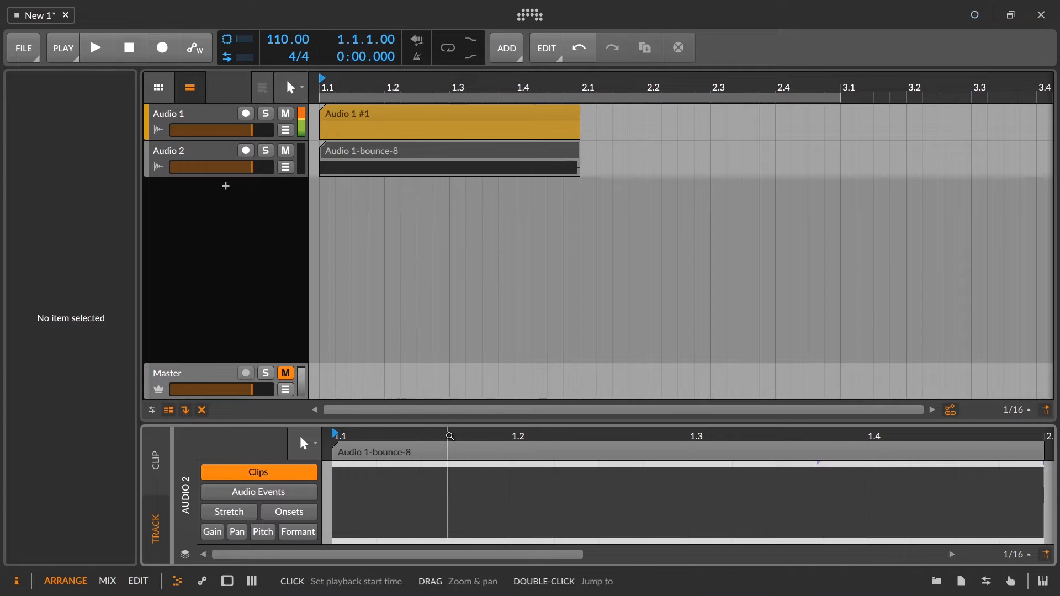
pyautogui.moveTo(501, 436); pyautogui.dragTo(476, 408)
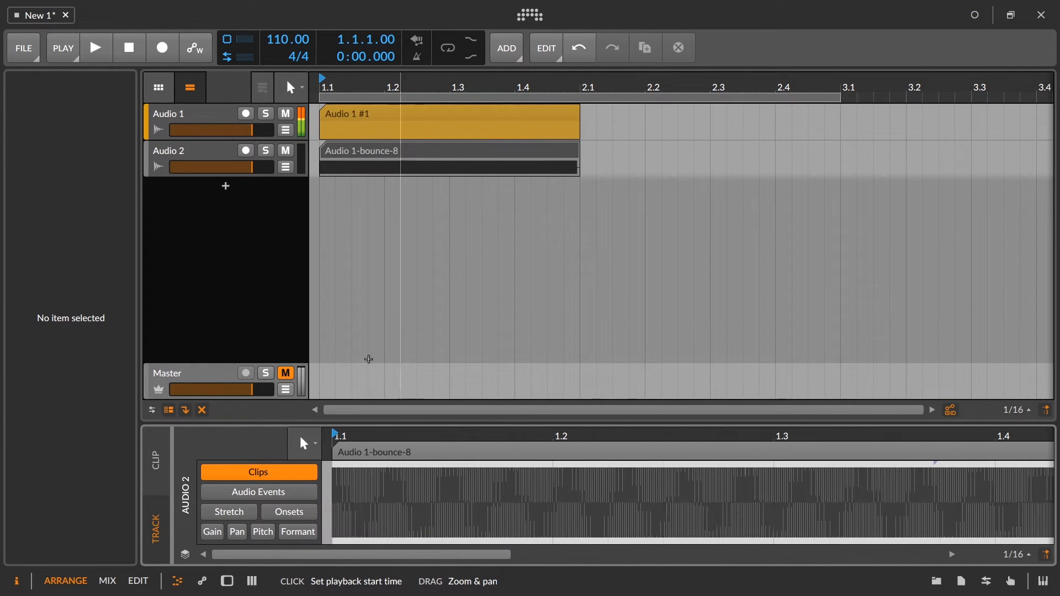
# Insert a clip at the start of the Master track and bounce it to a new audio track.
pyautogui.click(289, 325)
pyautogui.press('d')
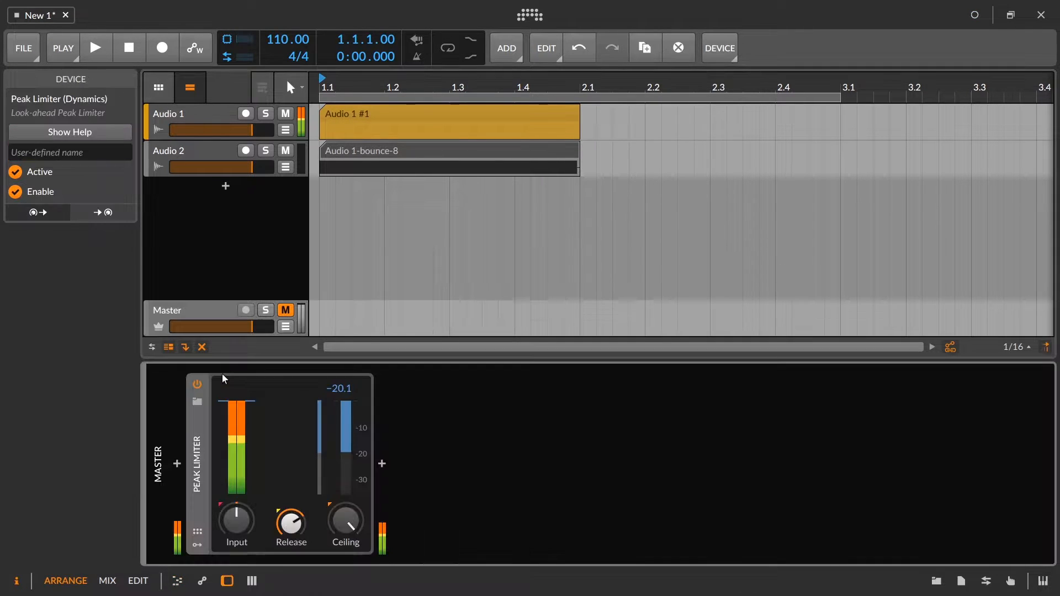
pyautogui.doubleClick(321, 320)
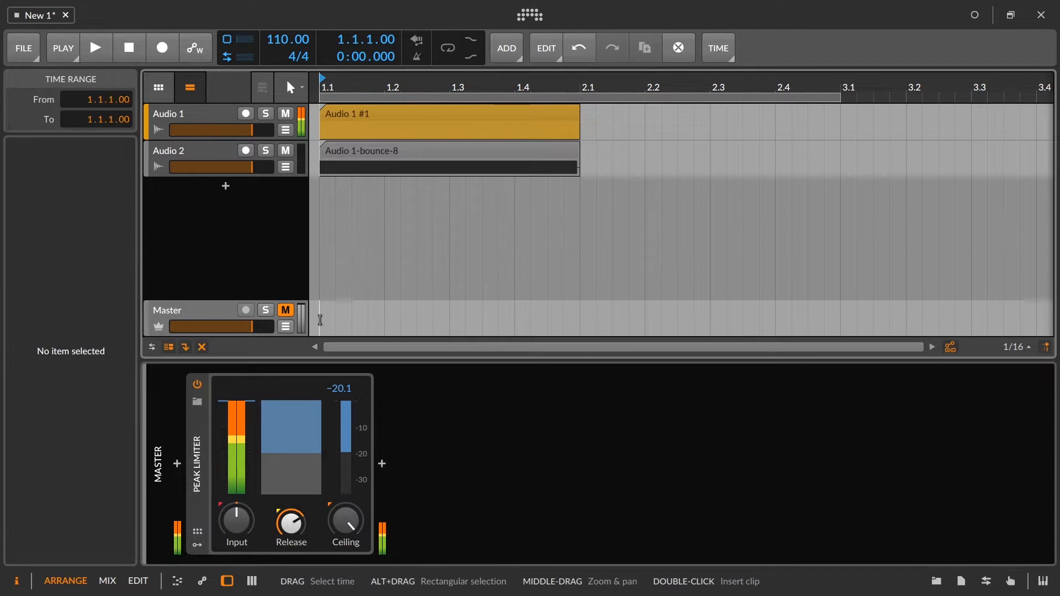
pyautogui.rightClick(423, 313)
pyautogui.click(456, 346)
pyautogui.click(572, 471)
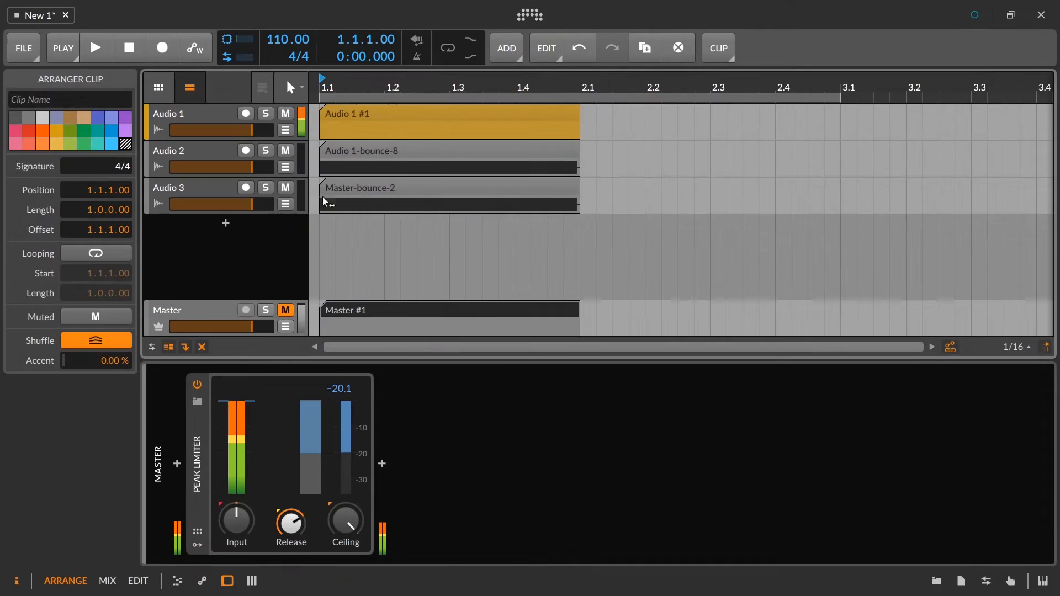
# Examine the Master-bounce-2 waveform's peaks up close and return to the Master track.
pyautogui.doubleClick(353, 194)
pyautogui.moveTo(455, 420); pyautogui.dragTo(485, 437)
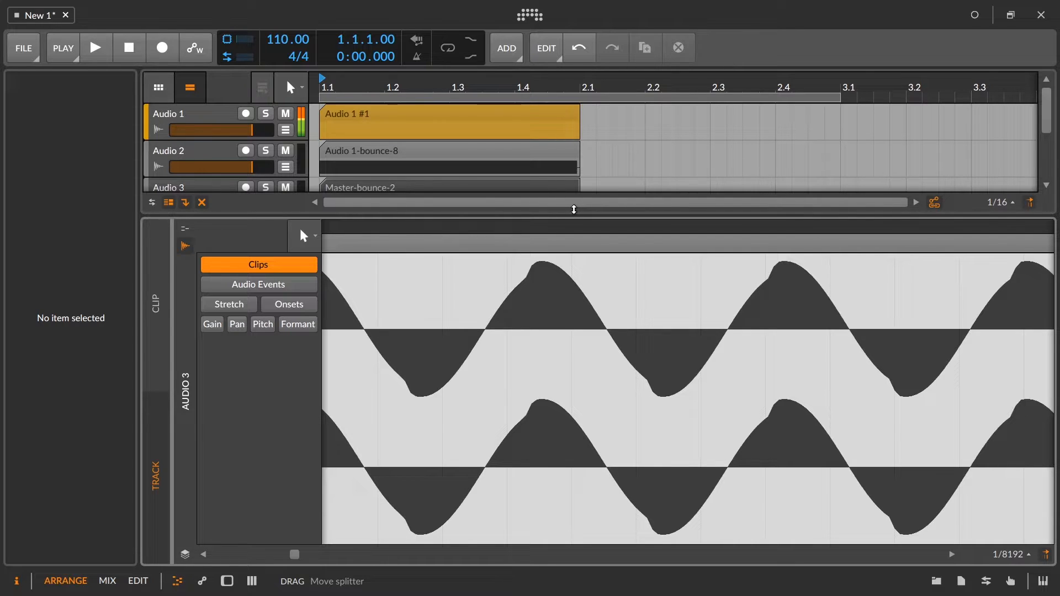
pyautogui.scroll(2, 549, 234)
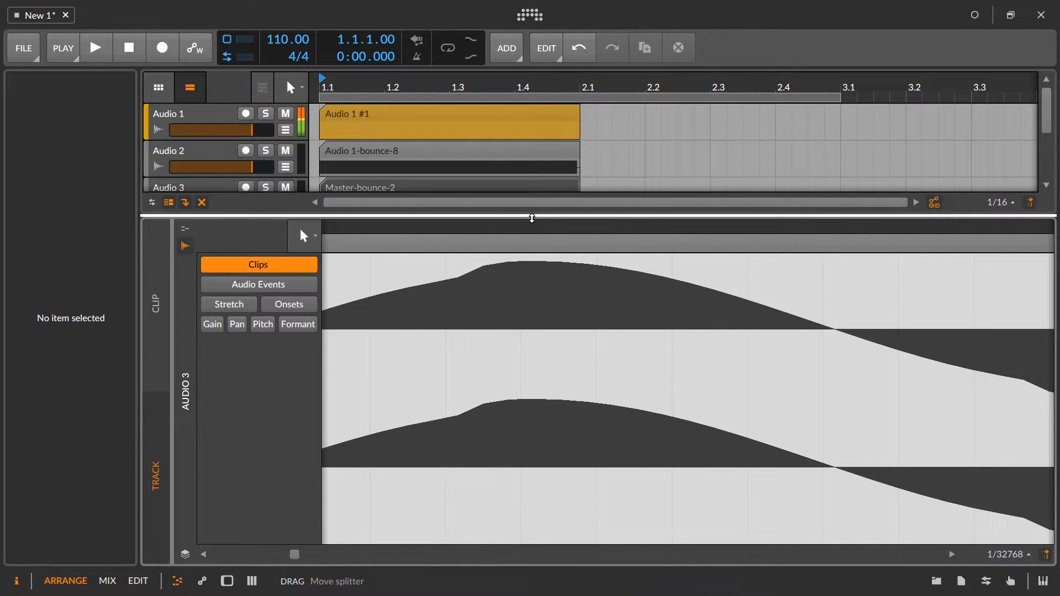
pyautogui.moveTo(530, 216); pyautogui.dragTo(550, 392)
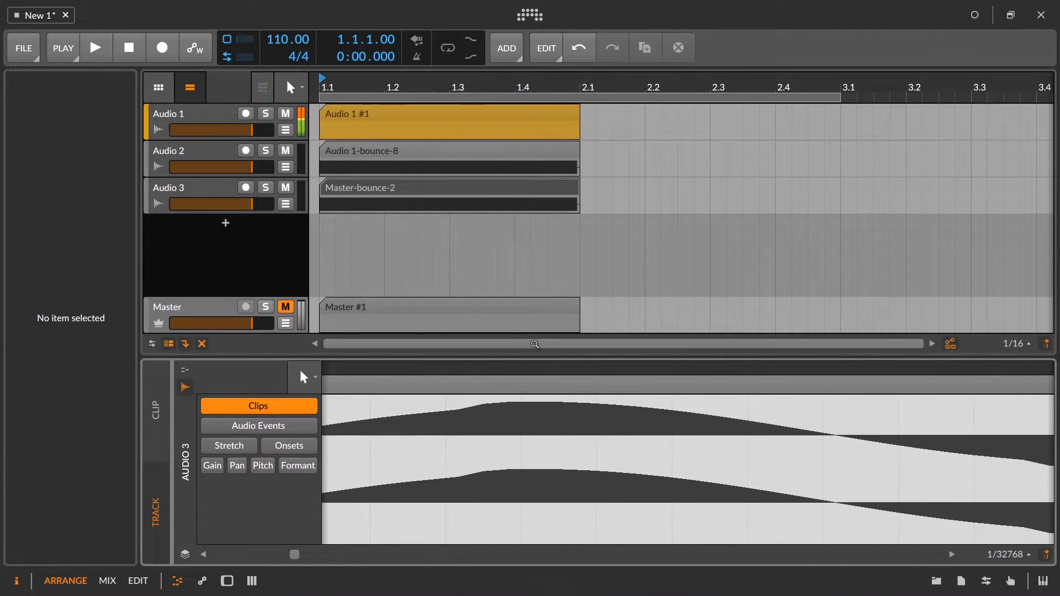
pyautogui.moveTo(514, 370); pyautogui.dragTo(515, 494)
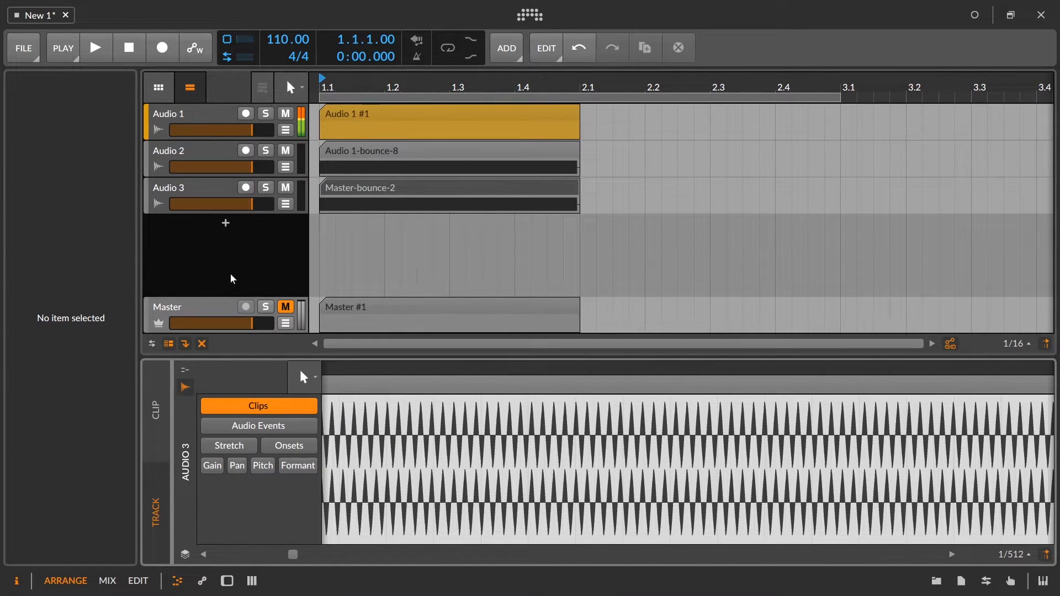
pyautogui.click(222, 315)
pyautogui.doubleClick(221, 315)
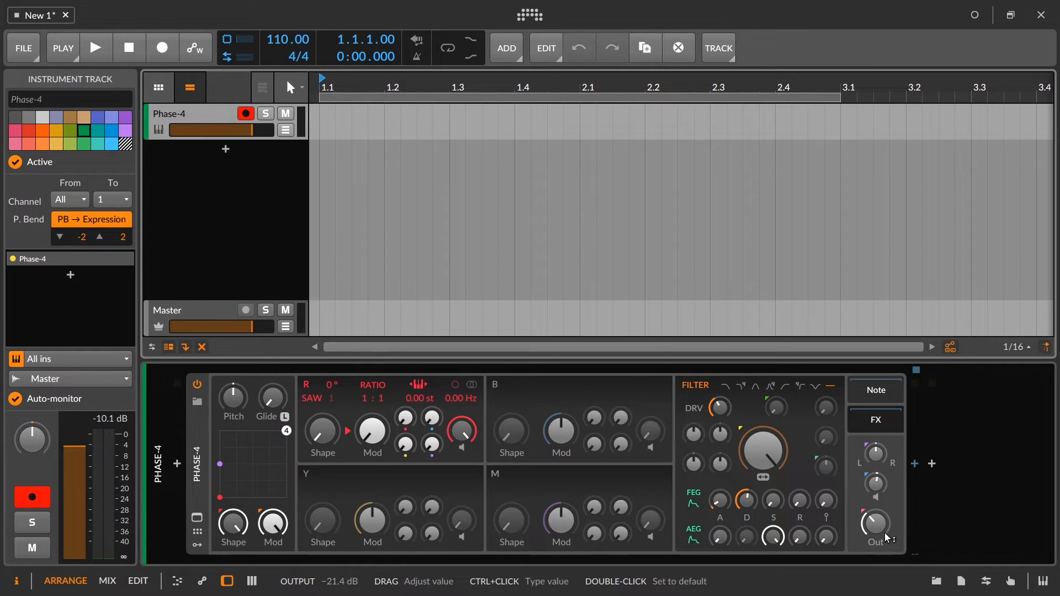
# Raise Phase-4's output level to about +1.3 dB and fine-tune it.
pyautogui.moveTo(879, 532); pyautogui.dragTo(879, 476)
pyautogui.moveTo(873, 526); pyautogui.dragTo(873, 524)
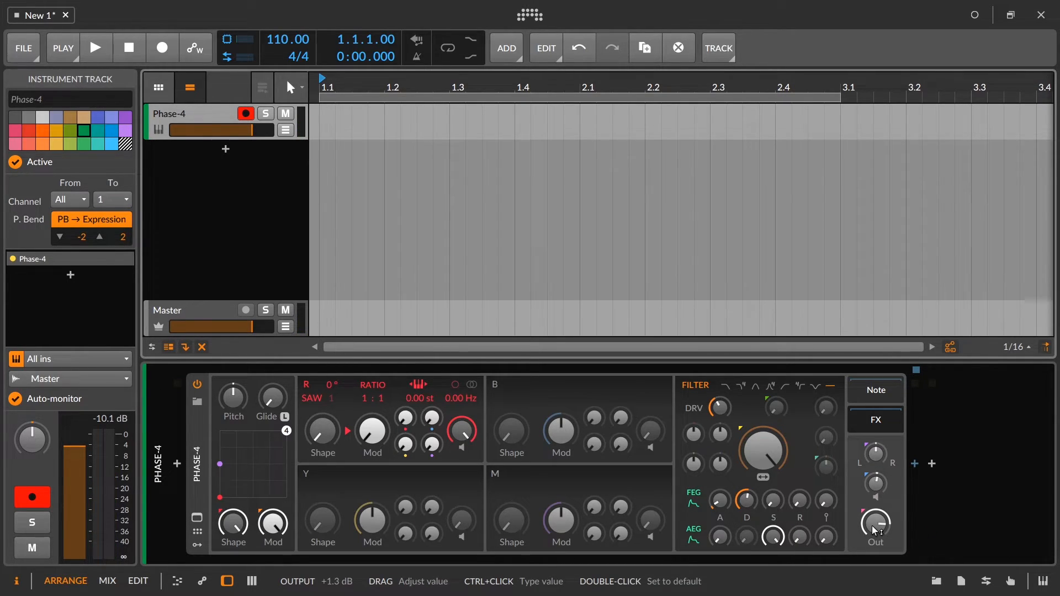
pyautogui.moveTo(873, 526)
pyautogui.mouseDown()
pyautogui.moveTo(873, 515)
pyautogui.moveTo(872, 529)
pyautogui.mouseUp()
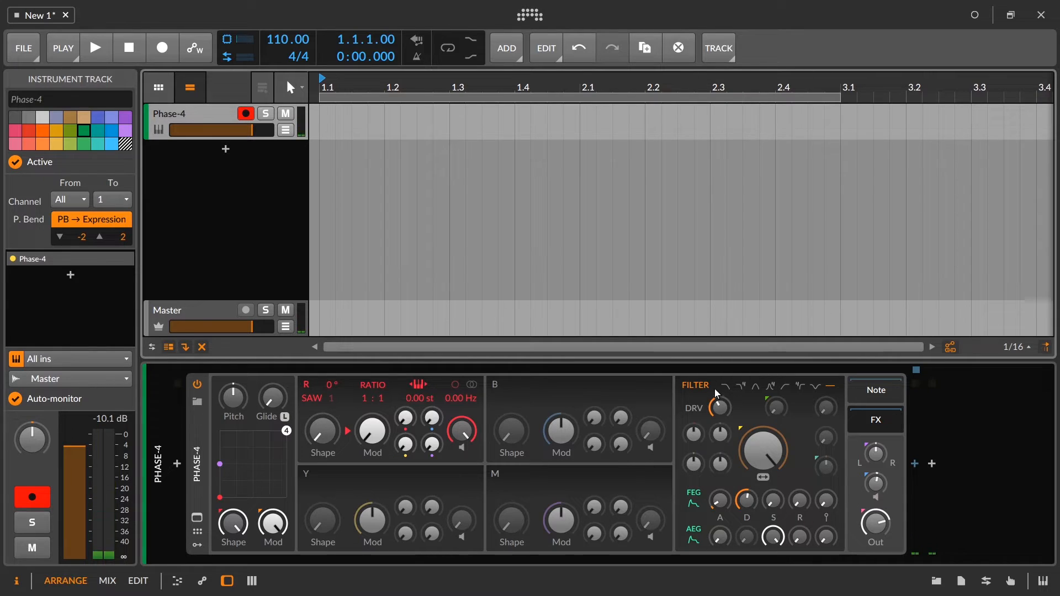
# Set Phase-4's filter drive to +5.5 dB, checking the Master track between adjustments.
pyautogui.moveTo(720, 408); pyautogui.dragTo(720, 359)
pyautogui.click(206, 313)
pyautogui.click(183, 123)
pyautogui.moveTo(723, 408); pyautogui.dragTo(725, 412)
pyautogui.moveTo(726, 412)
pyautogui.mouseDown()
pyautogui.moveTo(726, 393)
pyautogui.moveTo(726, 412)
pyautogui.mouseUp()
pyautogui.moveTo(721, 410); pyautogui.dragTo(721, 399)
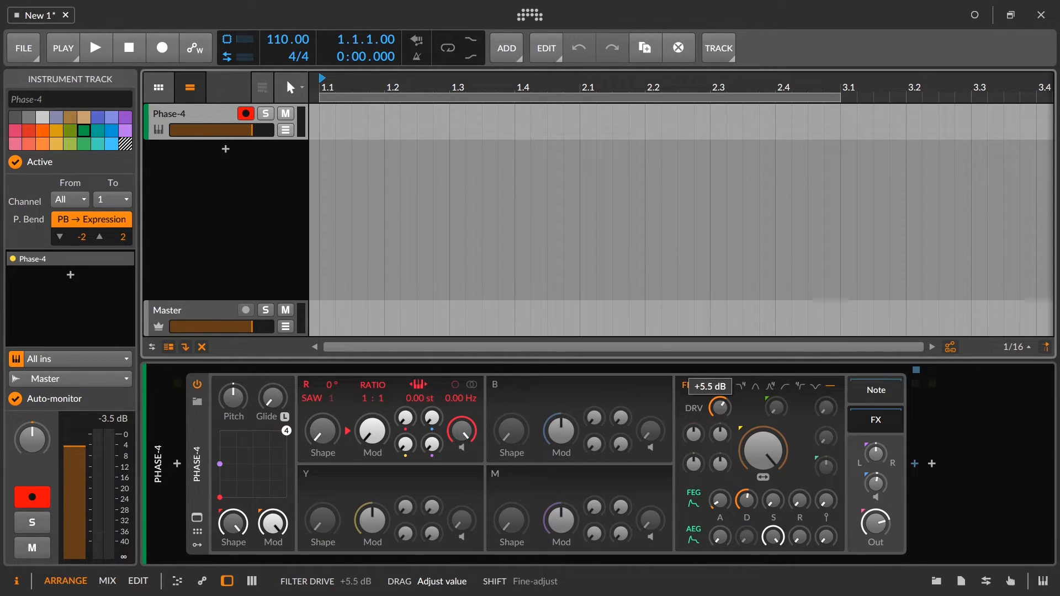
# Raise Phase-4's voice gain to +1.7 dB, adjust its output level to compensate, and bring the voice gain back down.
pyautogui.moveTo(876, 454); pyautogui.dragTo(882, 474)
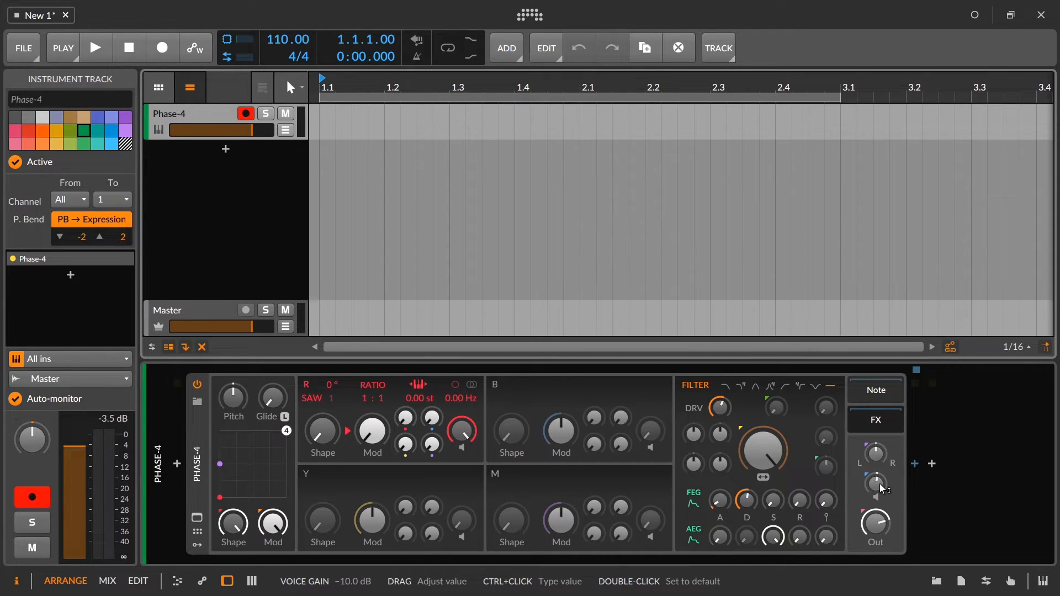
pyautogui.moveTo(880, 484); pyautogui.dragTo(880, 475)
pyautogui.moveTo(877, 523)
pyautogui.mouseDown()
pyautogui.moveTo(877, 547)
pyautogui.moveTo(877, 532)
pyautogui.mouseUp()
pyautogui.moveTo(876, 523); pyautogui.dragTo(894, 525)
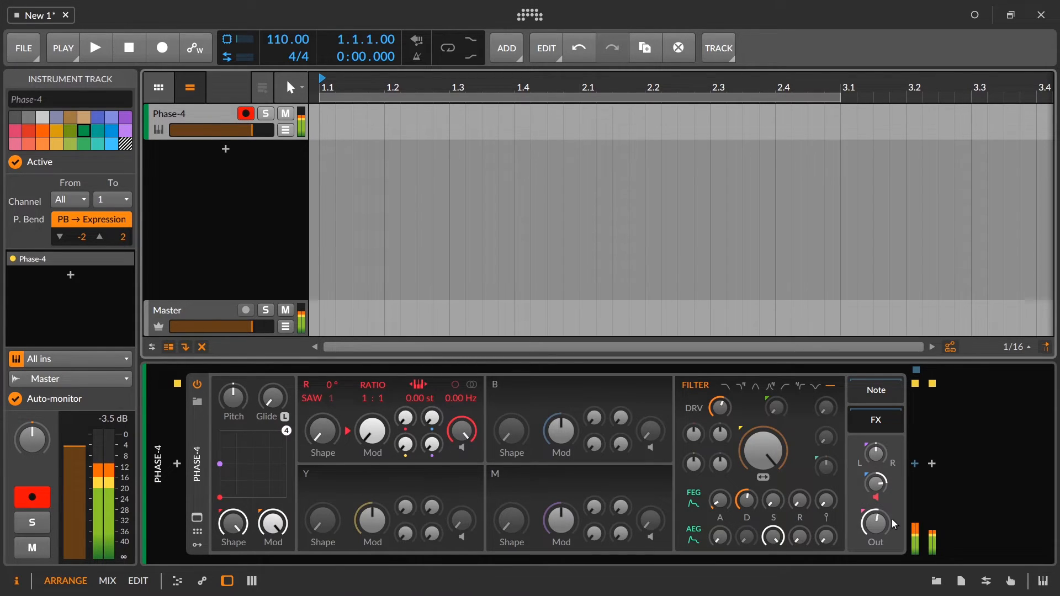
pyautogui.hotkey('ctrl', 'z')
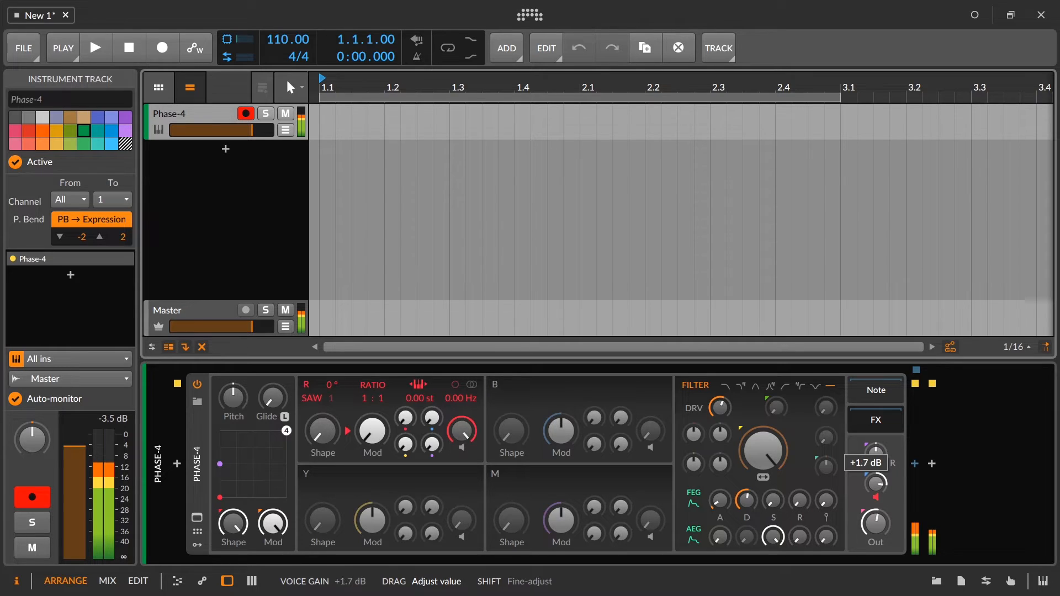
pyautogui.moveTo(876, 484); pyautogui.dragTo(854, 520)
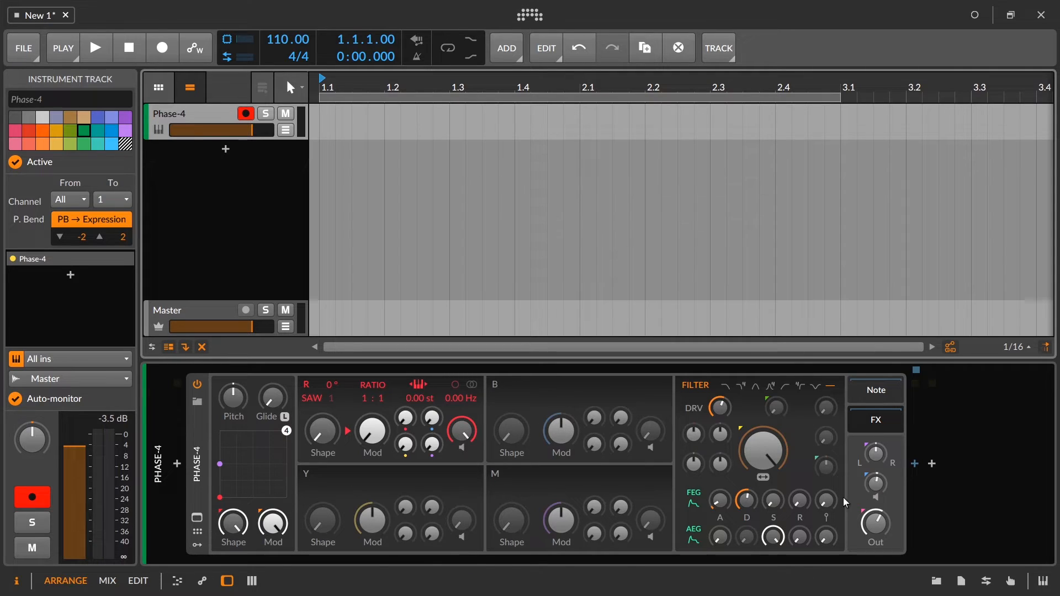
# Insert an EQ-5 into Phase-4's FX chain and raise its output gain to +3.1 dB.
pyautogui.click(915, 464)
pyautogui.write('eq')
pyautogui.click(928, 99)
pyautogui.click(954, 341)
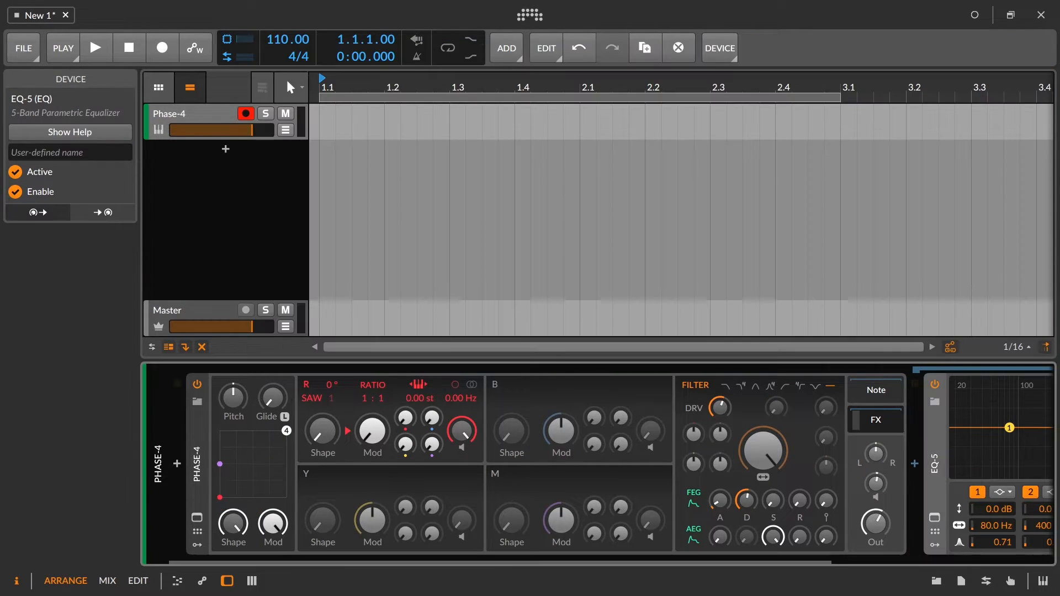
pyautogui.moveTo(765, 559); pyautogui.dragTo(1003, 562)
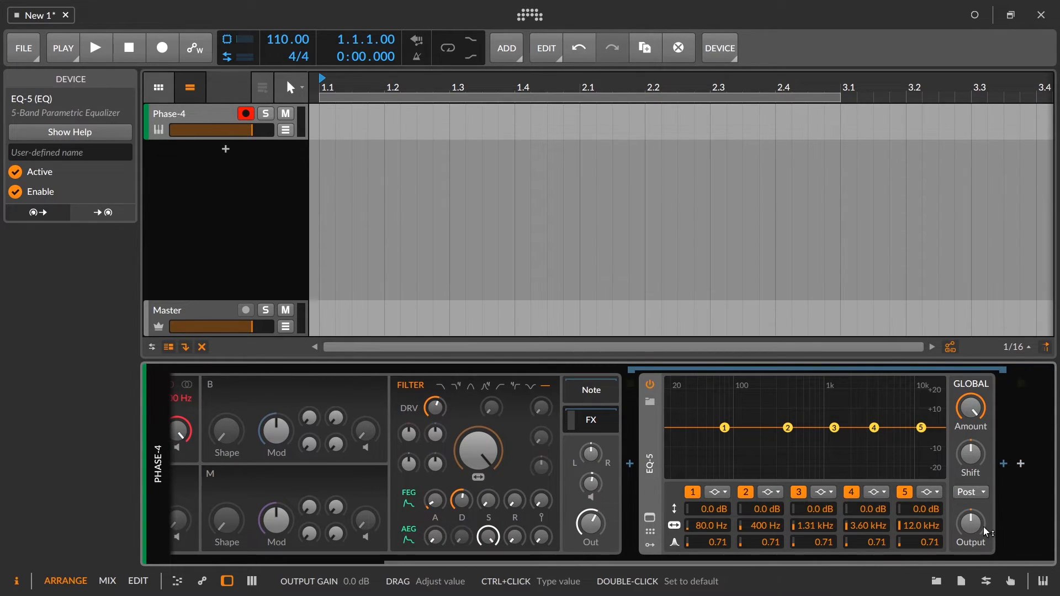
pyautogui.moveTo(989, 532)
pyautogui.mouseDown()
pyautogui.moveTo(988, 511)
pyautogui.moveTo(989, 552)
pyautogui.moveTo(987, 533)
pyautogui.mouseUp()
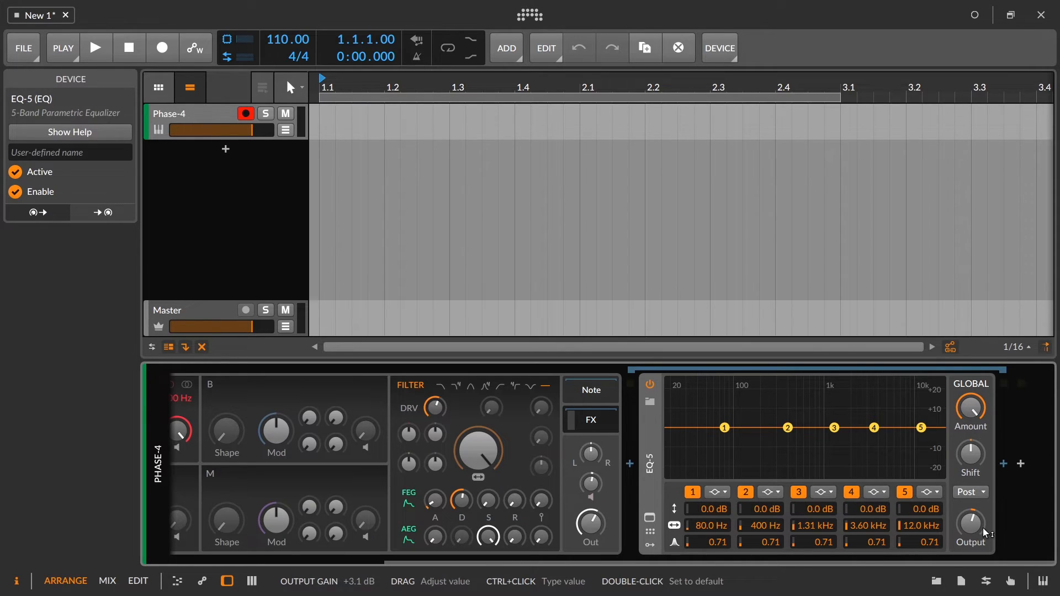
# Check the Master track's devices with Phase-4 muted, and lower the Phase-4 track's volume fader.
pyautogui.click(289, 118)
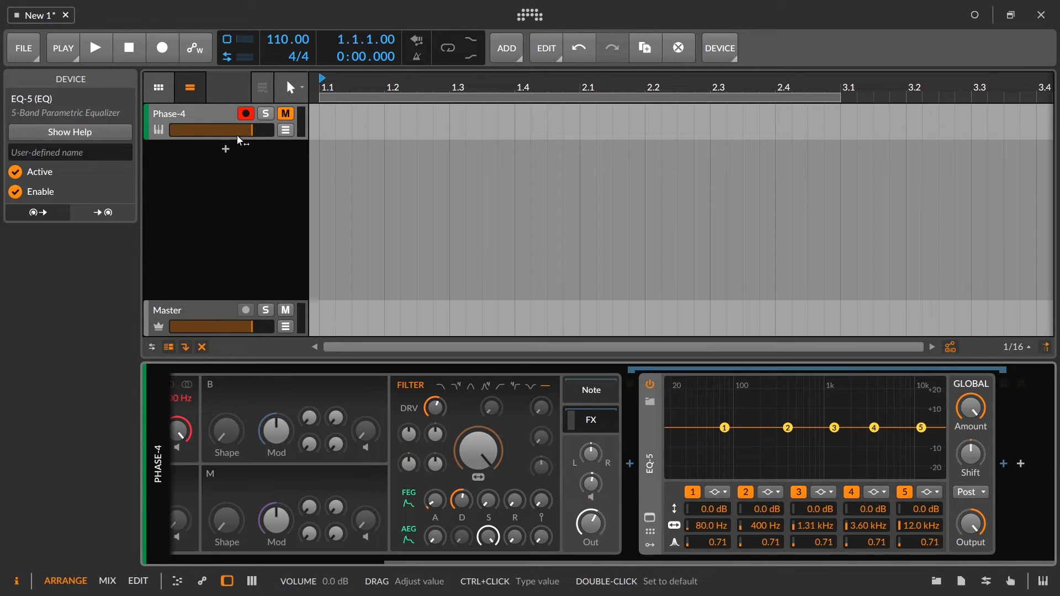
pyautogui.click(220, 321)
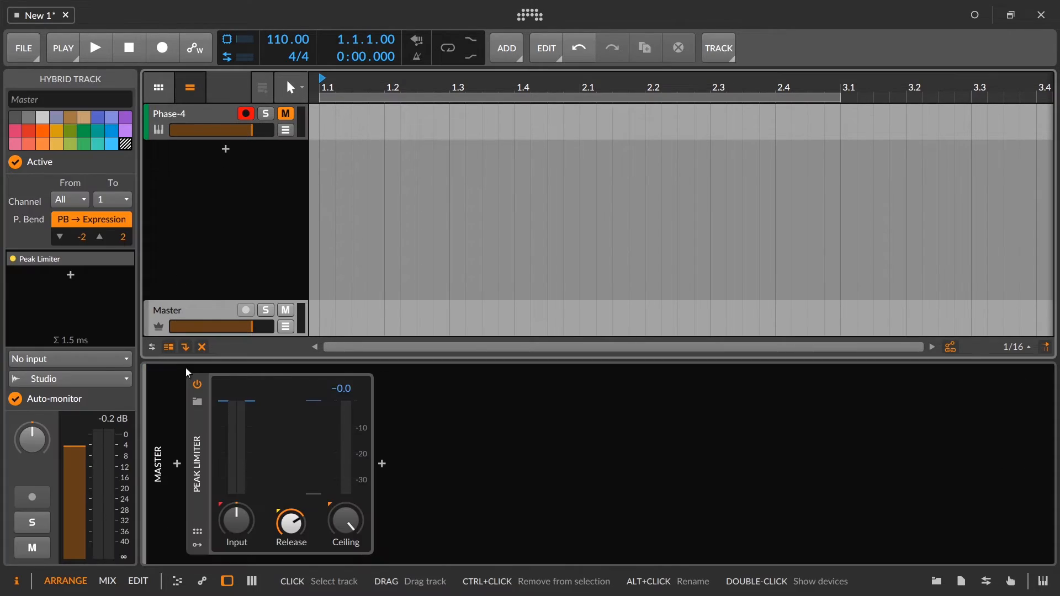
pyautogui.click(200, 125)
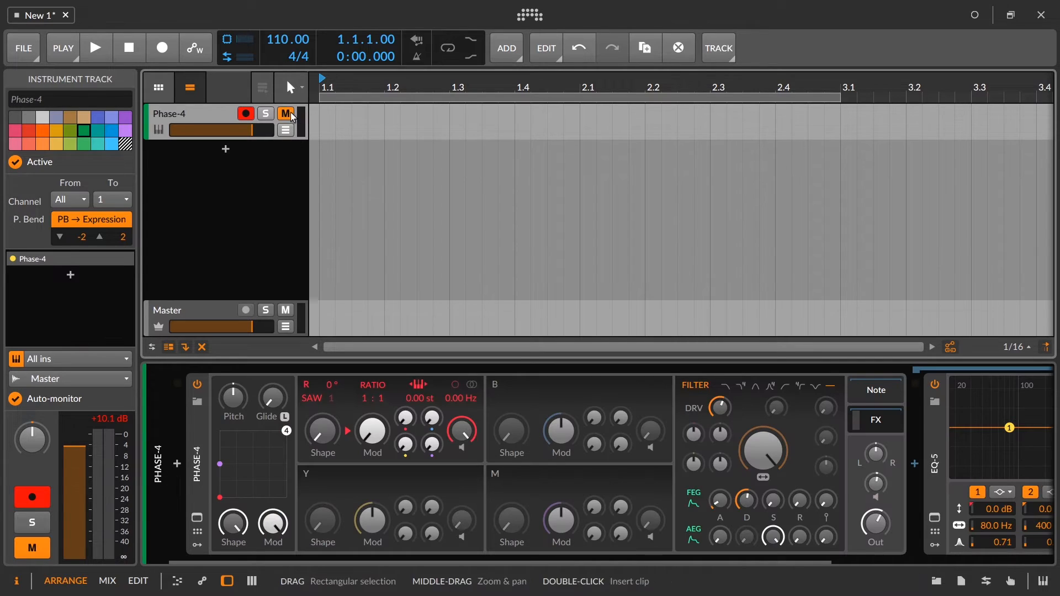
pyautogui.moveTo(566, 563); pyautogui.dragTo(819, 532)
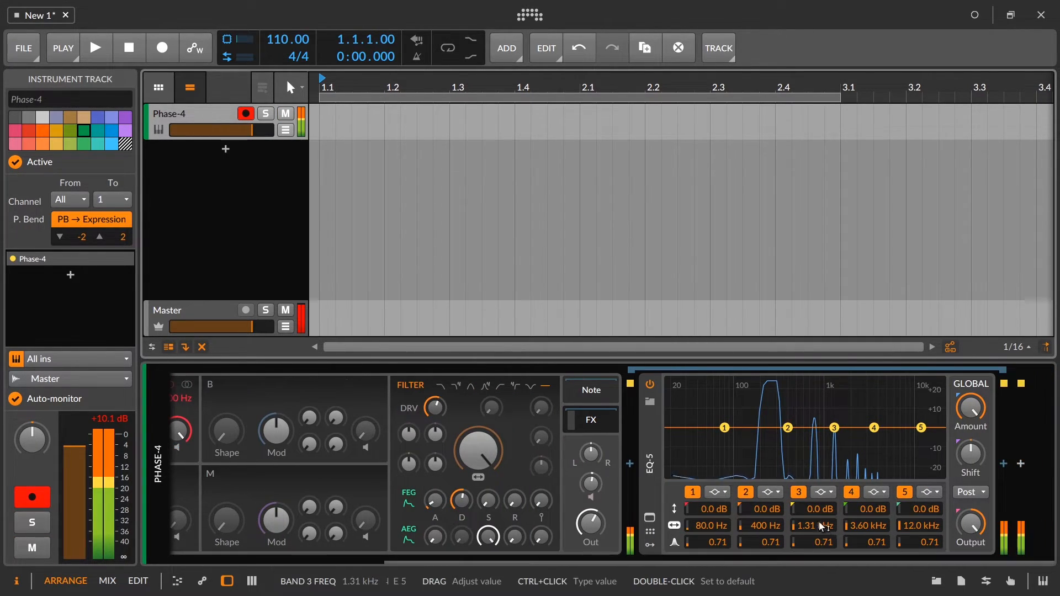
pyautogui.moveTo(252, 130); pyautogui.dragTo(212, 137)
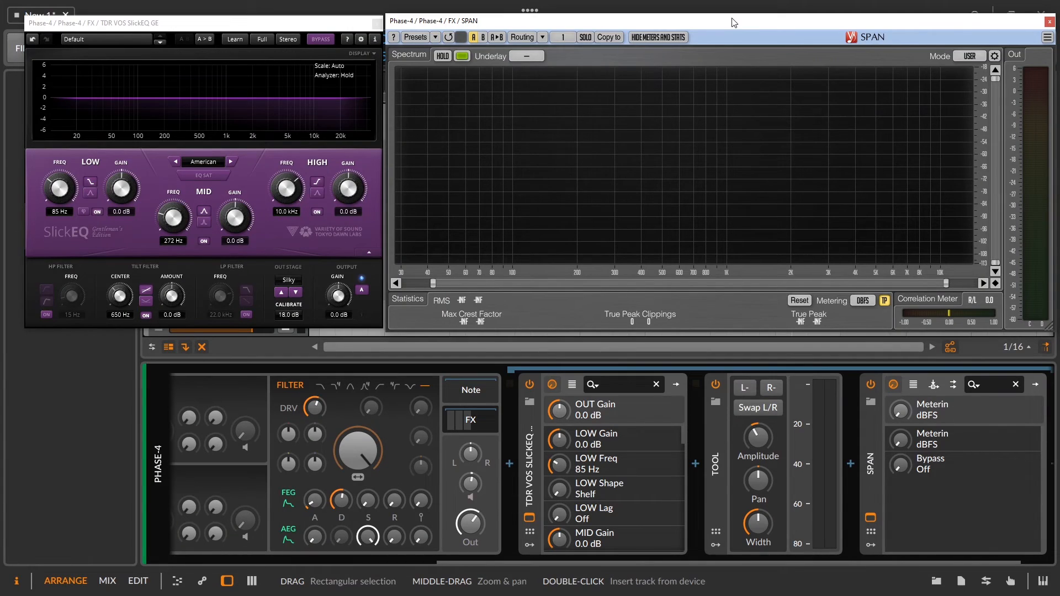
# Set the TDR VOS SlickEQ GE output stage to Linear and play the tone.
pyautogui.click(231, 28)
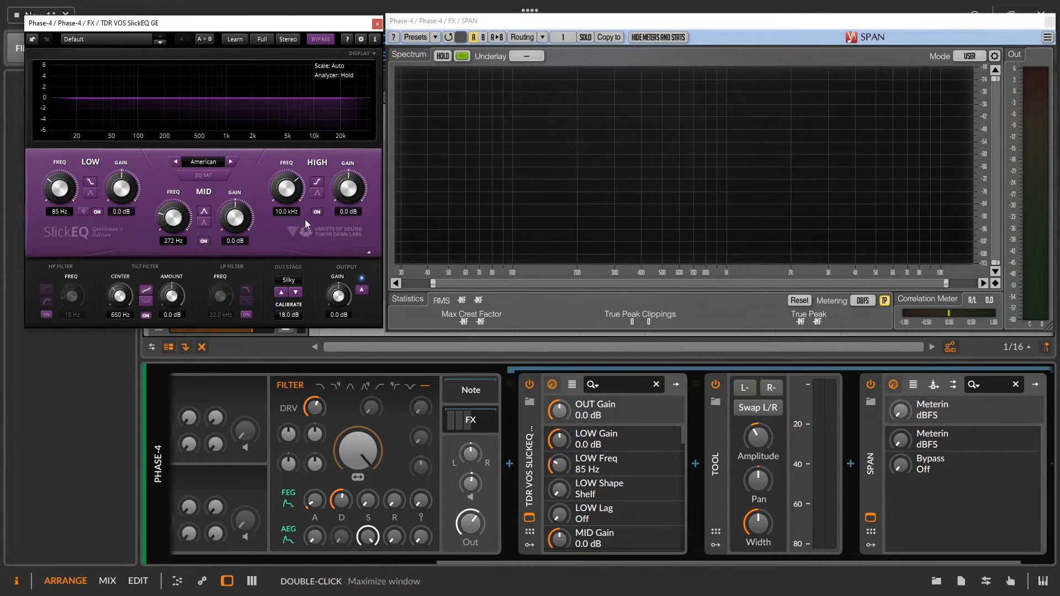
pyautogui.click(289, 280)
pyautogui.click(294, 313)
pyautogui.moveTo(289, 315); pyautogui.dragTo(289, 318)
pyautogui.press('space')
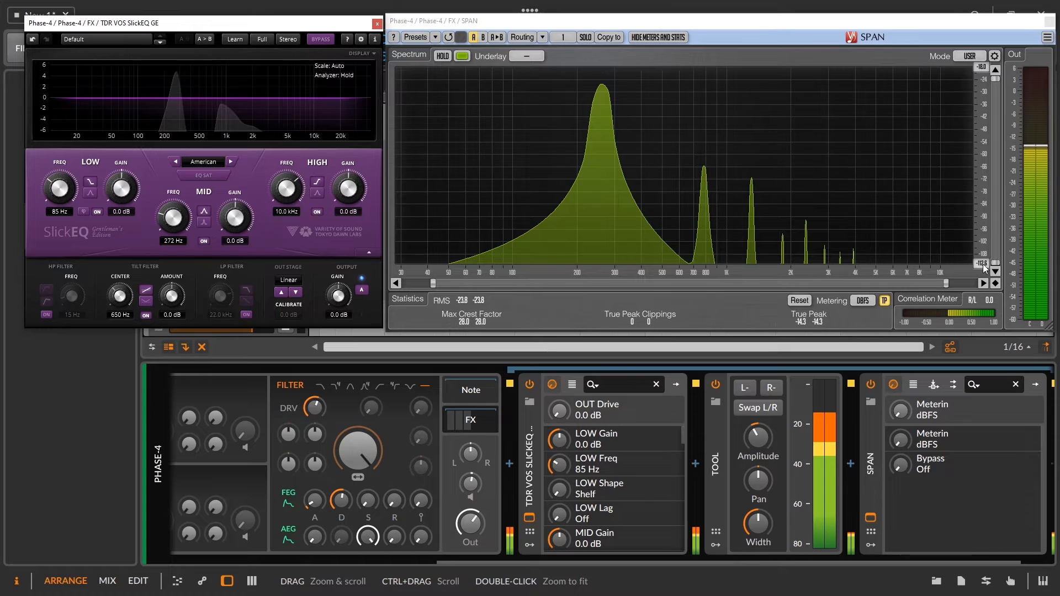
# Adjust SPAN's displayed level range and set SlickEQ's output gain to 18.0 dB.
pyautogui.moveTo(982, 271); pyautogui.dragTo(982, 190)
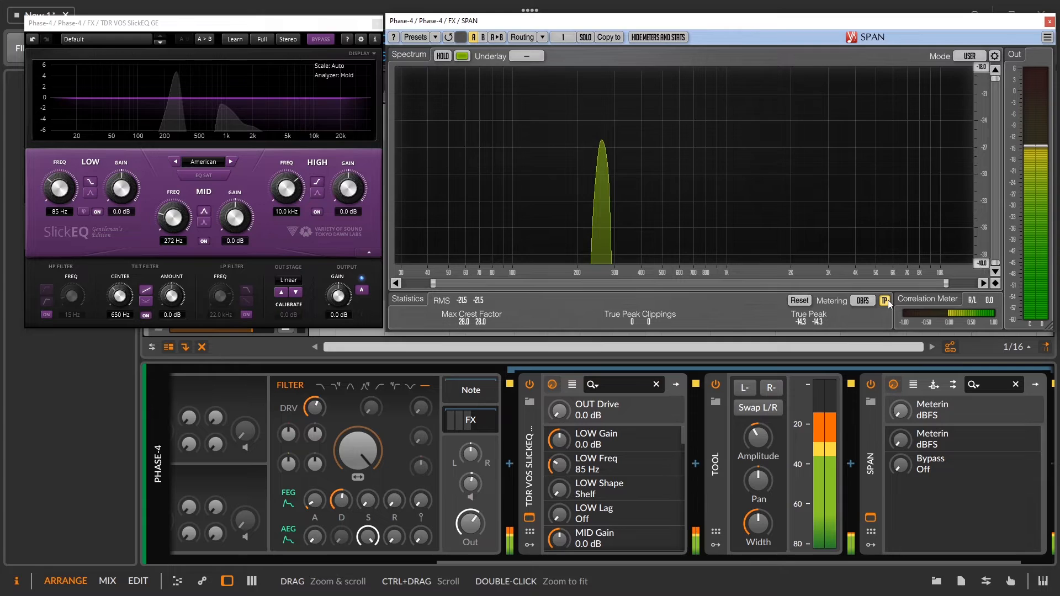
pyautogui.moveTo(989, 267); pyautogui.dragTo(989, 341)
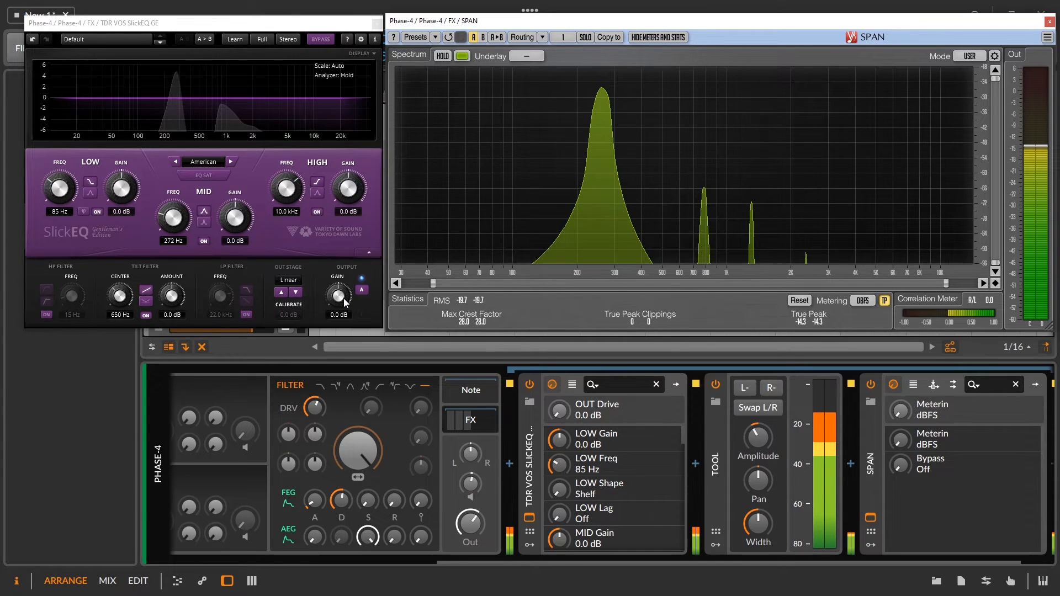
pyautogui.moveTo(326, 308); pyautogui.dragTo(326, 144)
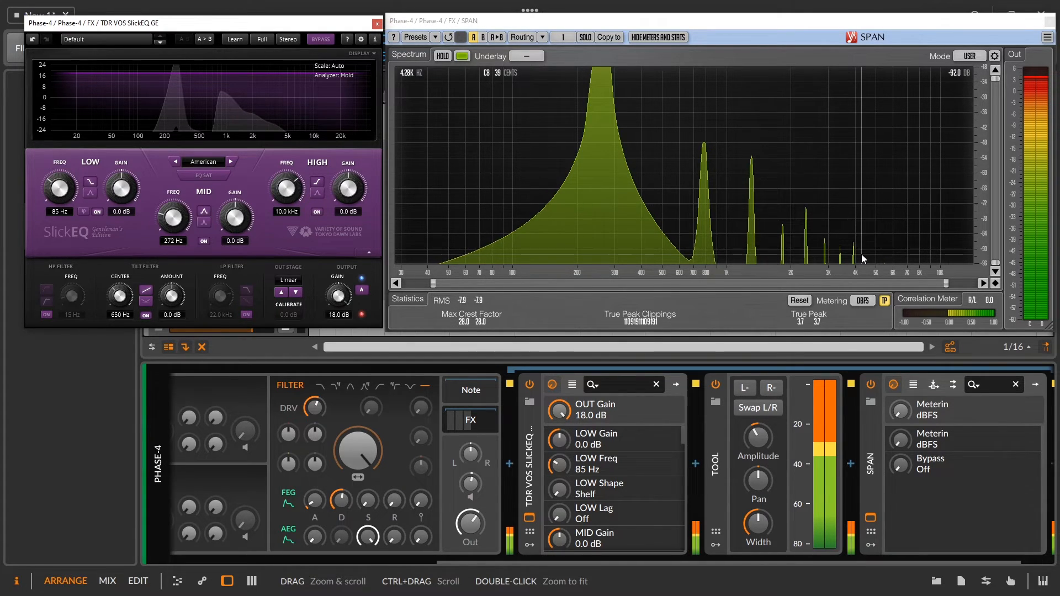
# Adjust the Tool device's amplitude and reset SlickEQ's output gain to 0.0 dB while the tone plays.
pyautogui.moveTo(758, 439); pyautogui.dragTo(757, 547)
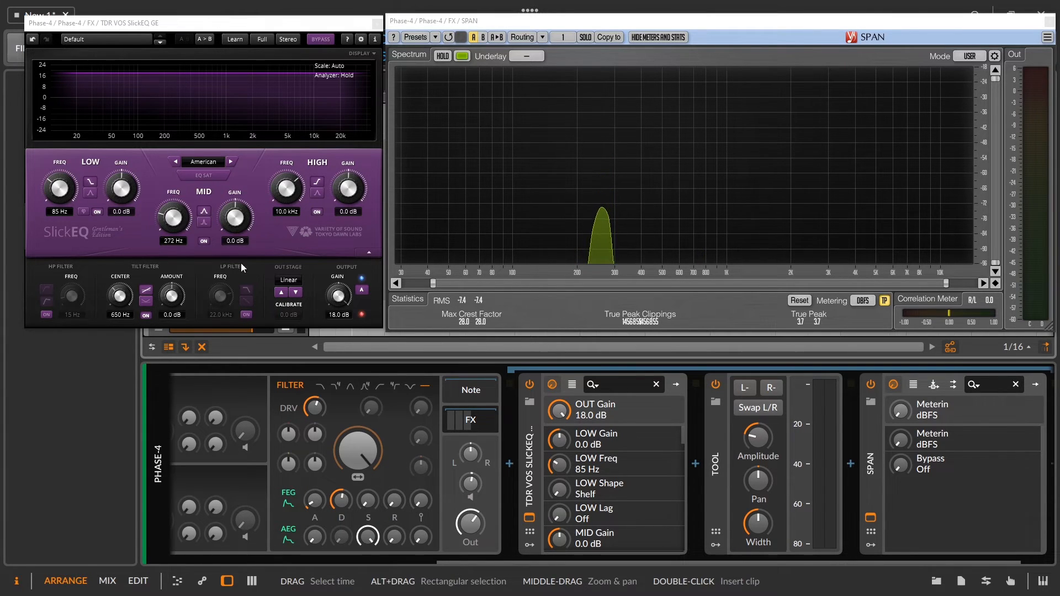
pyautogui.doubleClick(344, 297)
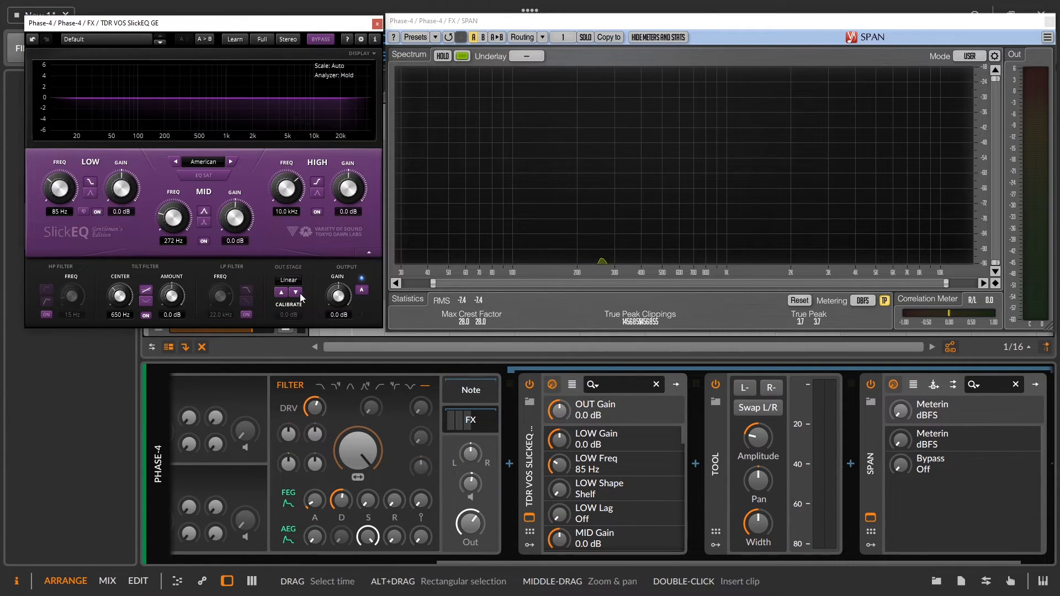
pyautogui.click(471, 483)
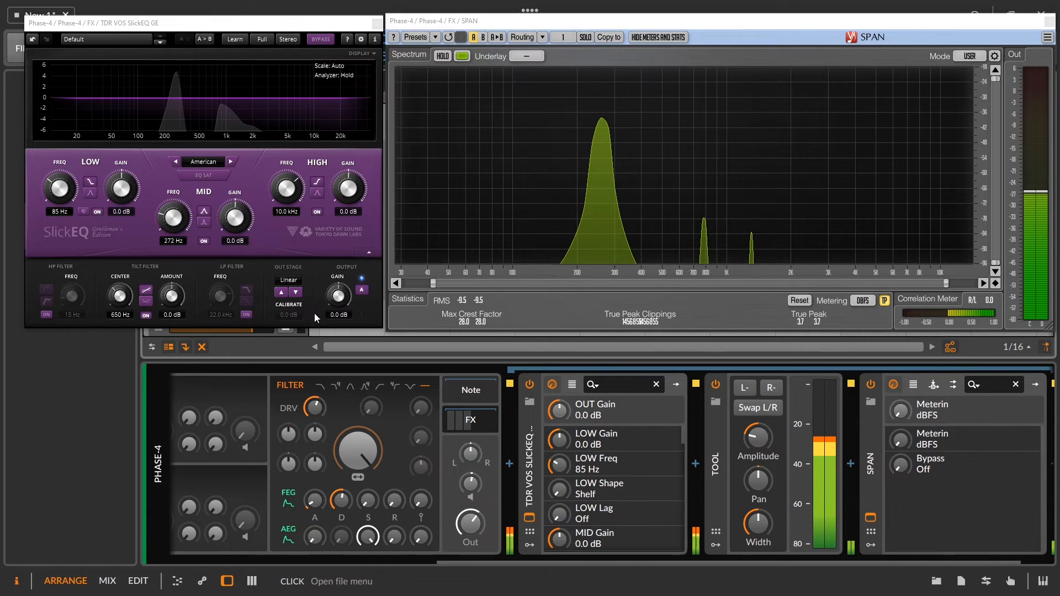
# Enable SlickEQ's EQ SAT with the output gain at 18.0 dB and the mid-band gain at 7.0 dB.
pyautogui.click(223, 174)
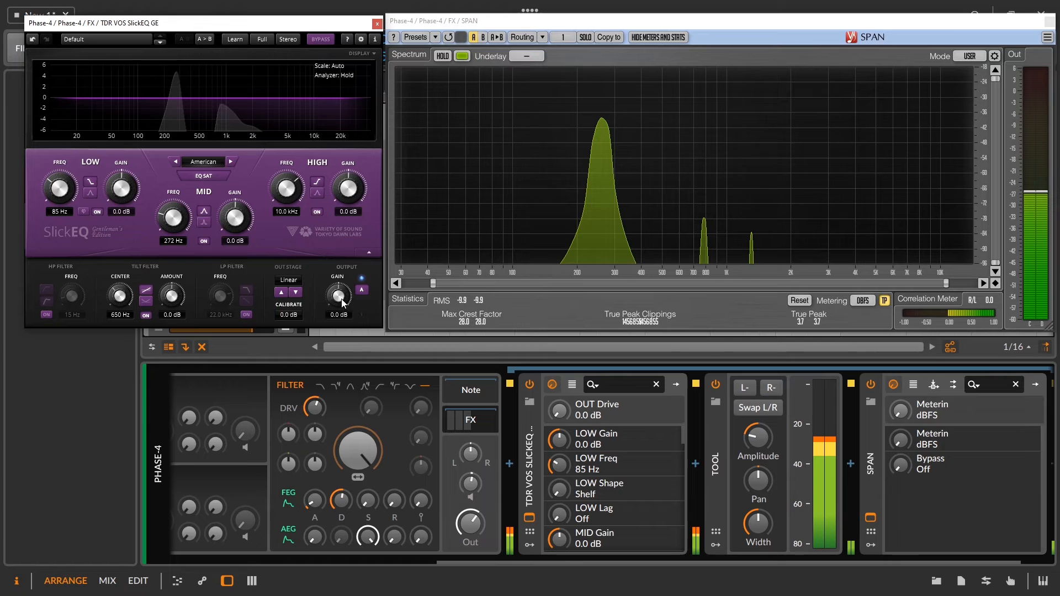
pyautogui.moveTo(343, 302); pyautogui.dragTo(342, 224)
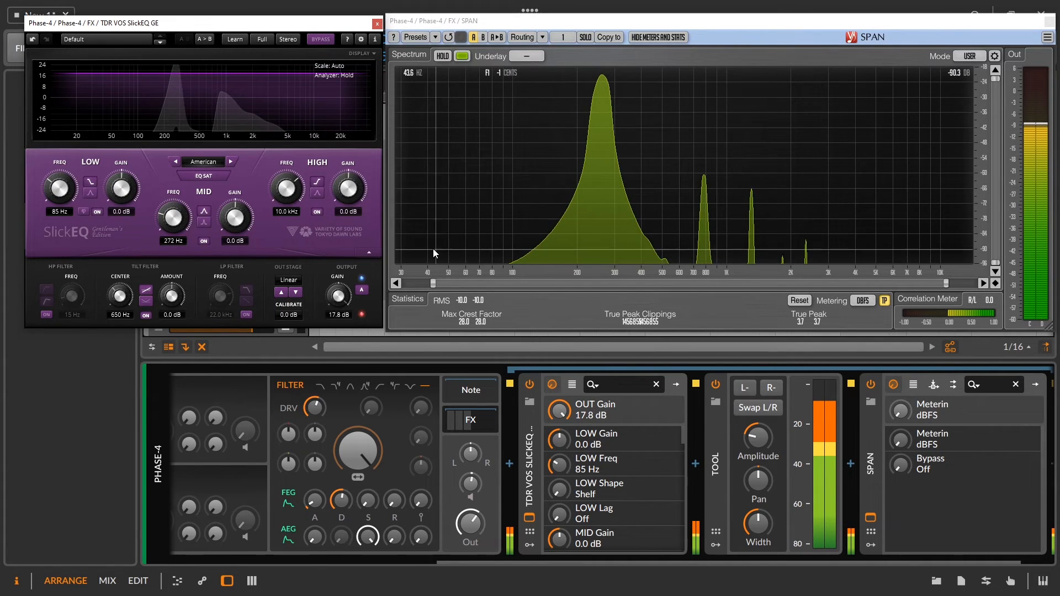
pyautogui.moveTo(335, 293); pyautogui.dragTo(335, 287)
pyautogui.moveTo(227, 223); pyautogui.dragTo(228, 194)
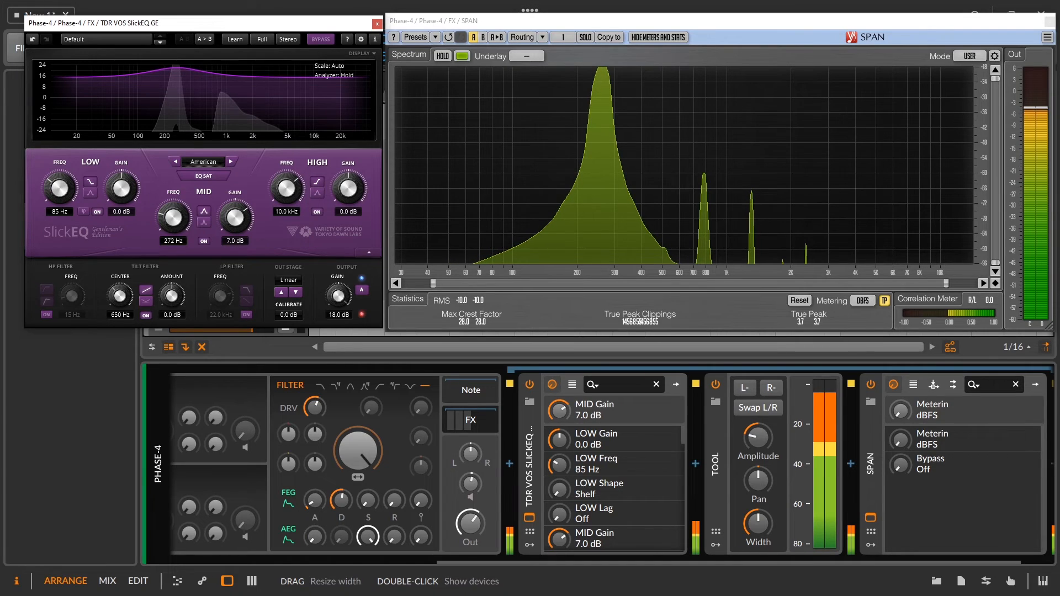
pyautogui.moveTo(759, 438); pyautogui.dragTo(759, 437)
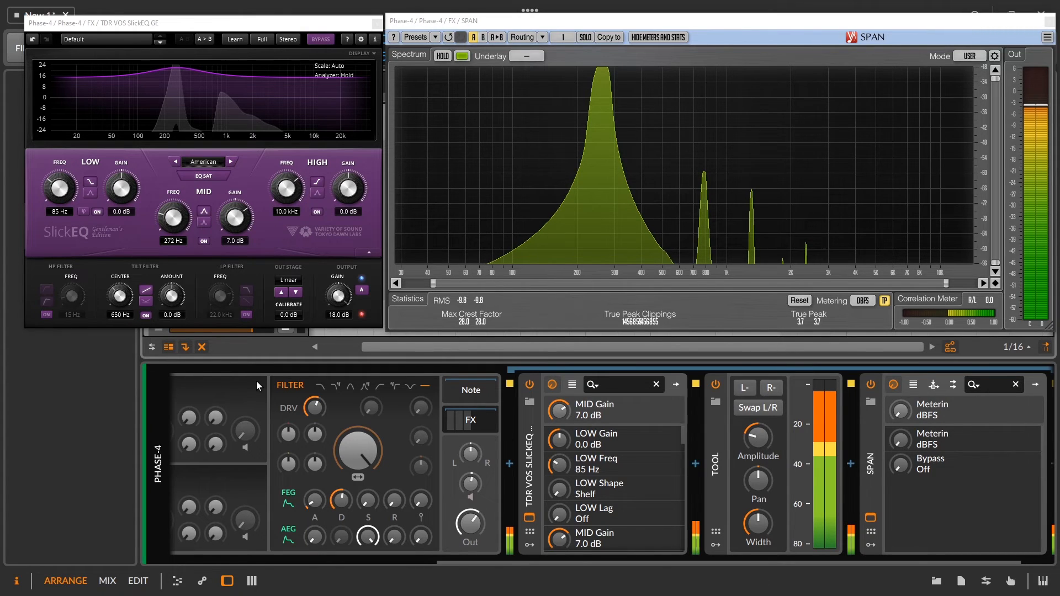
# Switch SlickEQ's output stage to Silky with 18.0 dB calibration and raise Phase-4's output level.
pyautogui.click(288, 280)
pyautogui.click(300, 304)
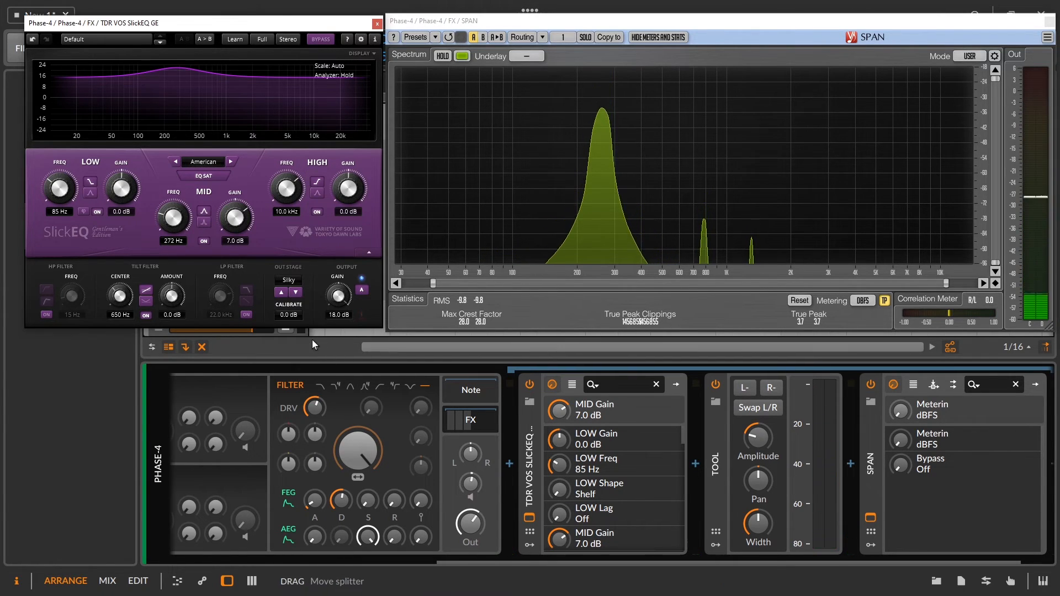
pyautogui.moveTo(290, 316); pyautogui.dragTo(290, 243)
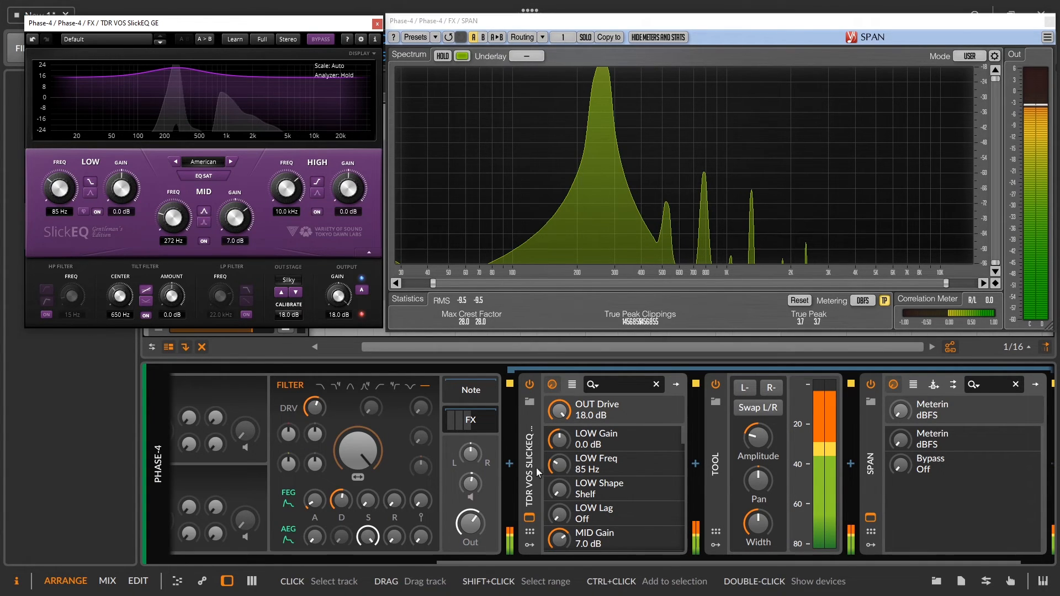
pyautogui.moveTo(476, 524); pyautogui.dragTo(475, 502)
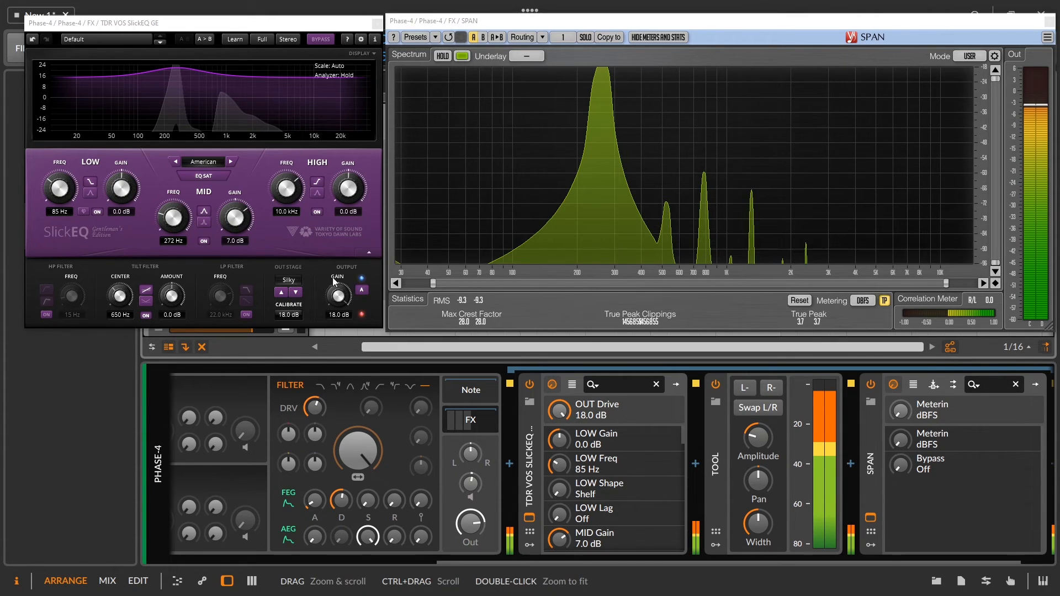
# Set SlickEQ's output stage to Mellow and Deep in turn, and adjust SPAN's frequency and level ranges to inspect the harmonics.
pyautogui.click(290, 281)
pyautogui.click(308, 315)
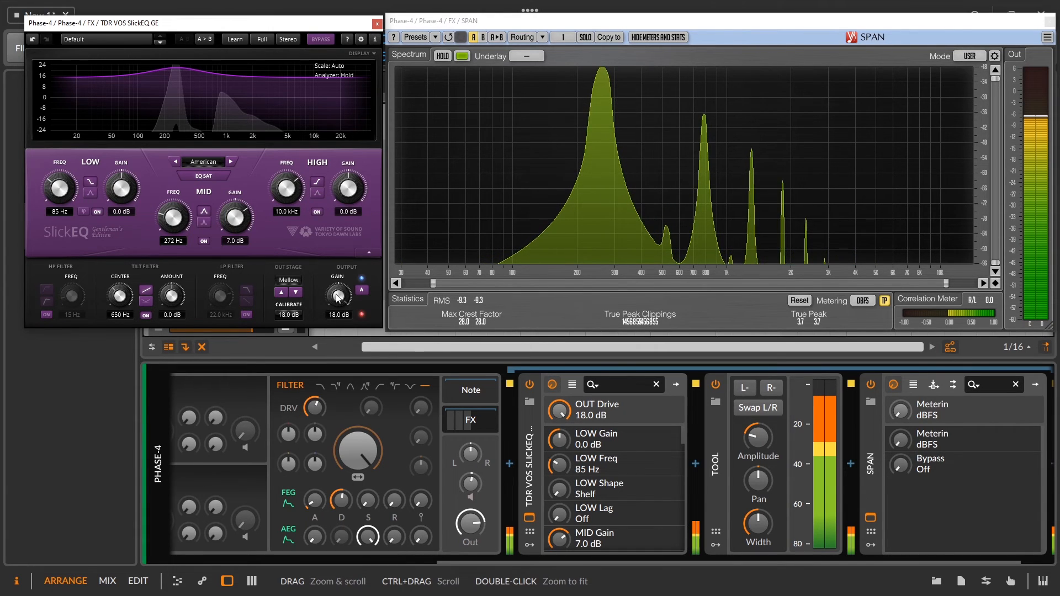
pyautogui.click(289, 280)
pyautogui.click(308, 326)
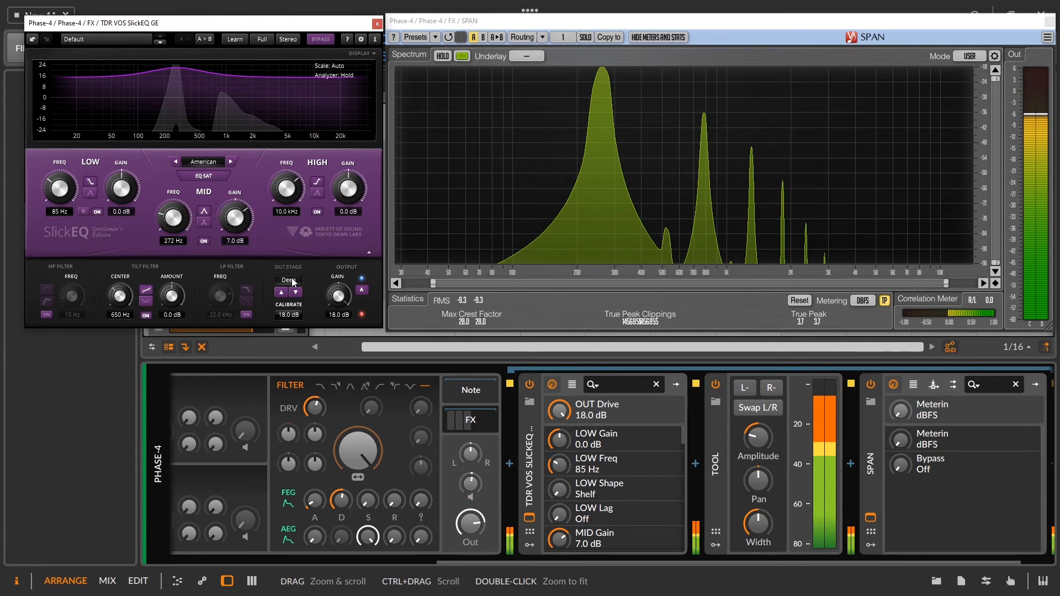
pyautogui.moveTo(433, 283); pyautogui.dragTo(549, 283)
pyautogui.moveTo(996, 264); pyautogui.dragTo(996, 319)
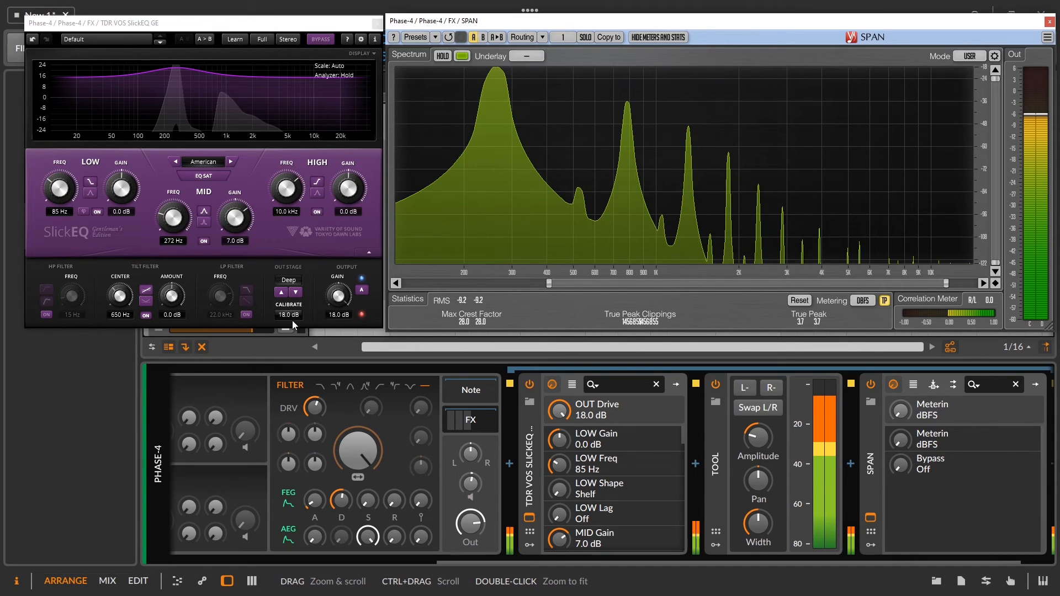
# Step SlickEQ's output stage through Excited, Toasted and Funky, and narrow SPAN's displayed level range.
pyautogui.click(291, 280)
pyautogui.click(311, 338)
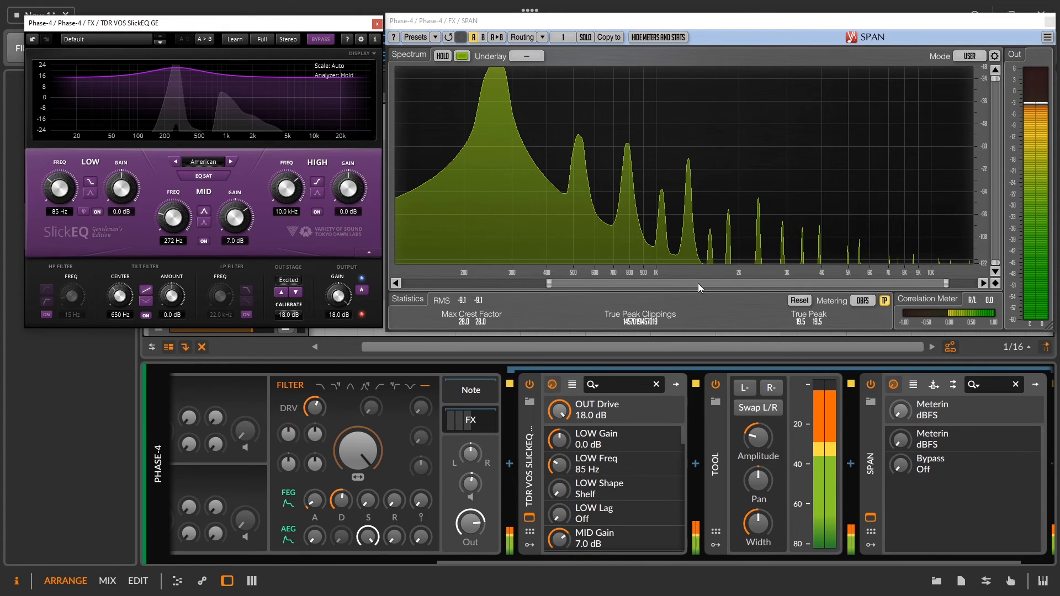
pyautogui.click(288, 280)
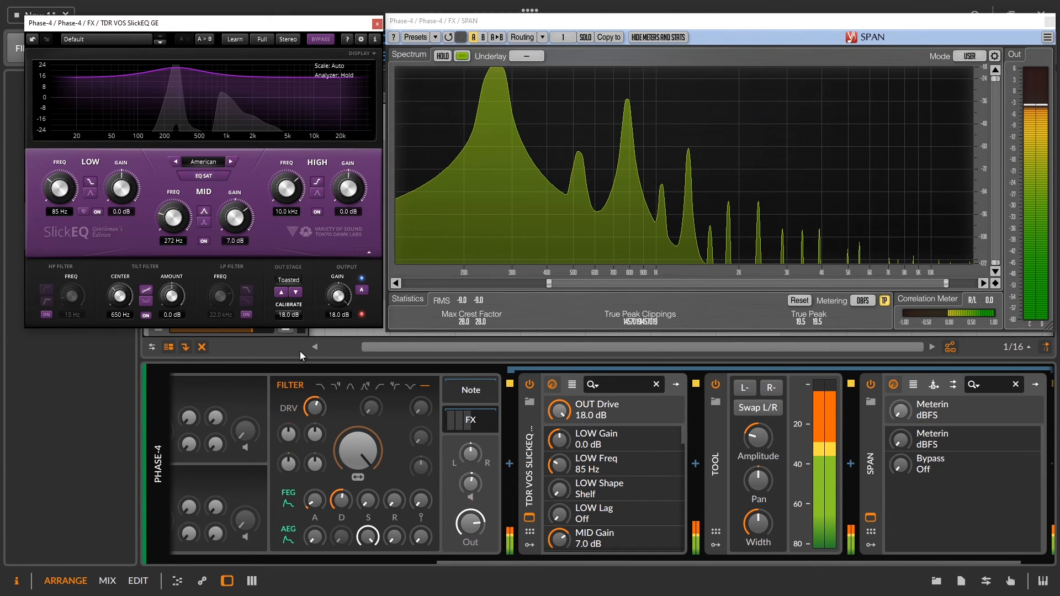
pyautogui.click(292, 284)
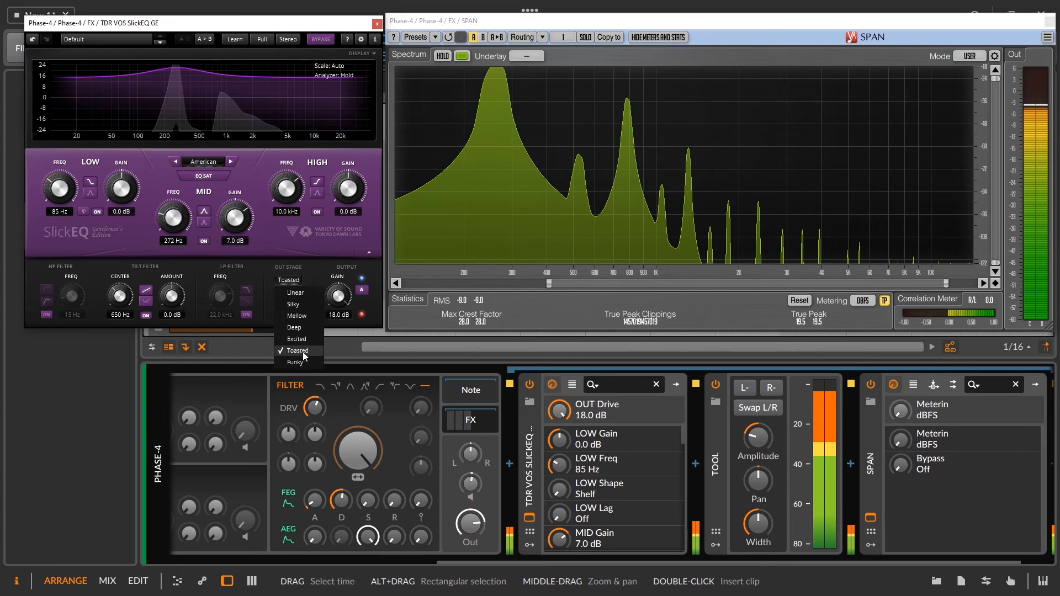
pyautogui.click(299, 363)
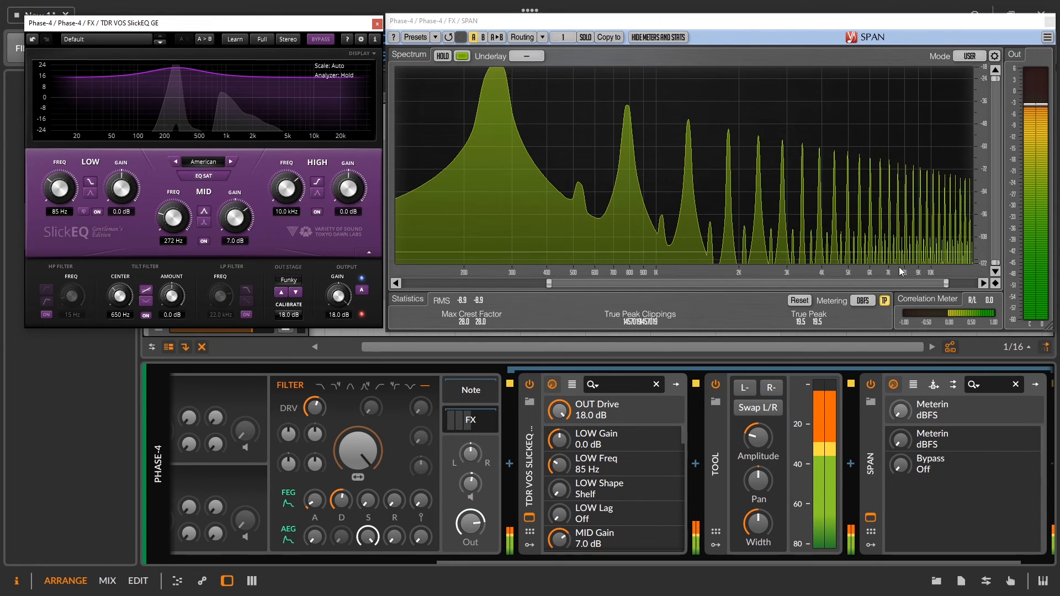
pyautogui.moveTo(998, 264); pyautogui.dragTo(997, 119)
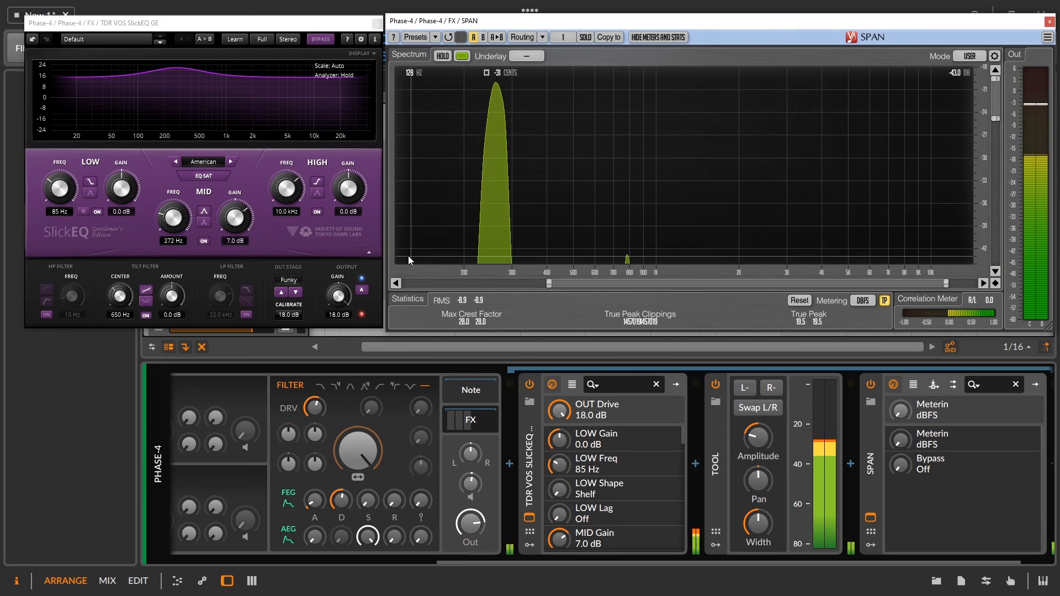
# Reset SlickEQ's output gain to 0.0 dB and close the SlickEQ and SPAN windows.
pyautogui.doubleClick(343, 292)
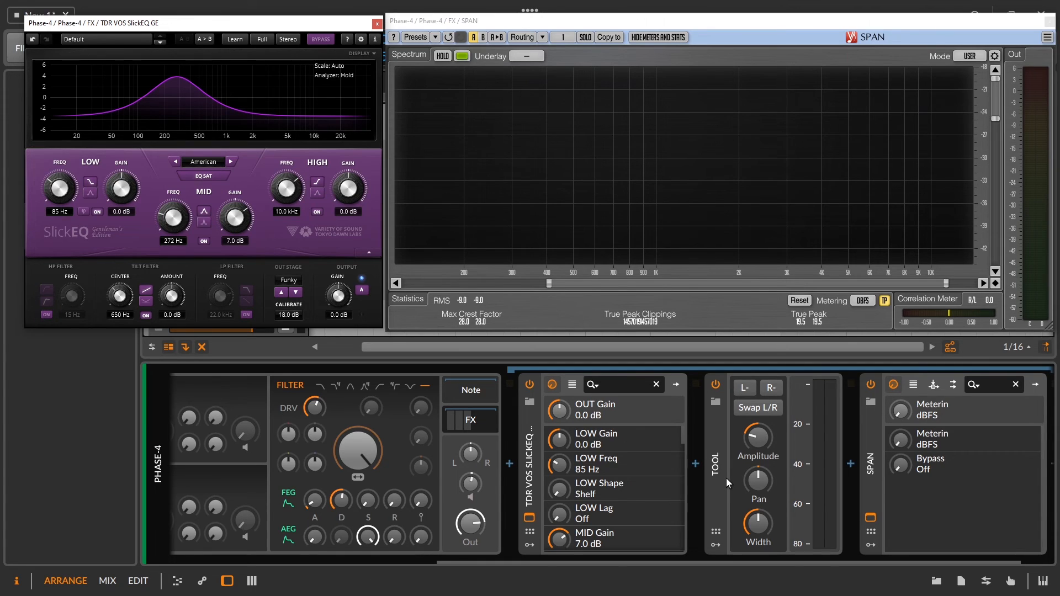
pyautogui.click(378, 23)
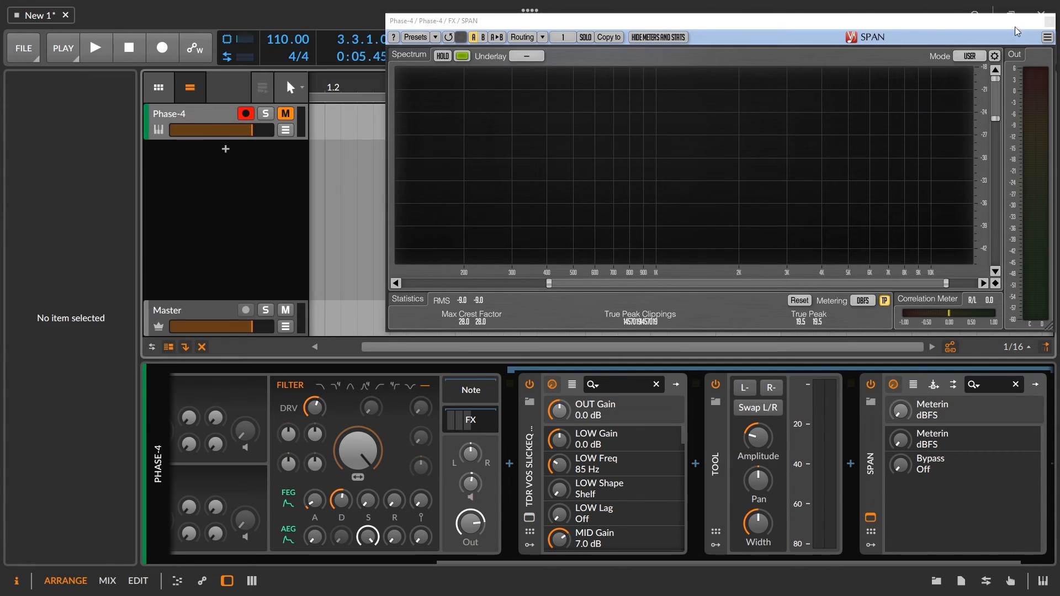
pyautogui.click(1049, 22)
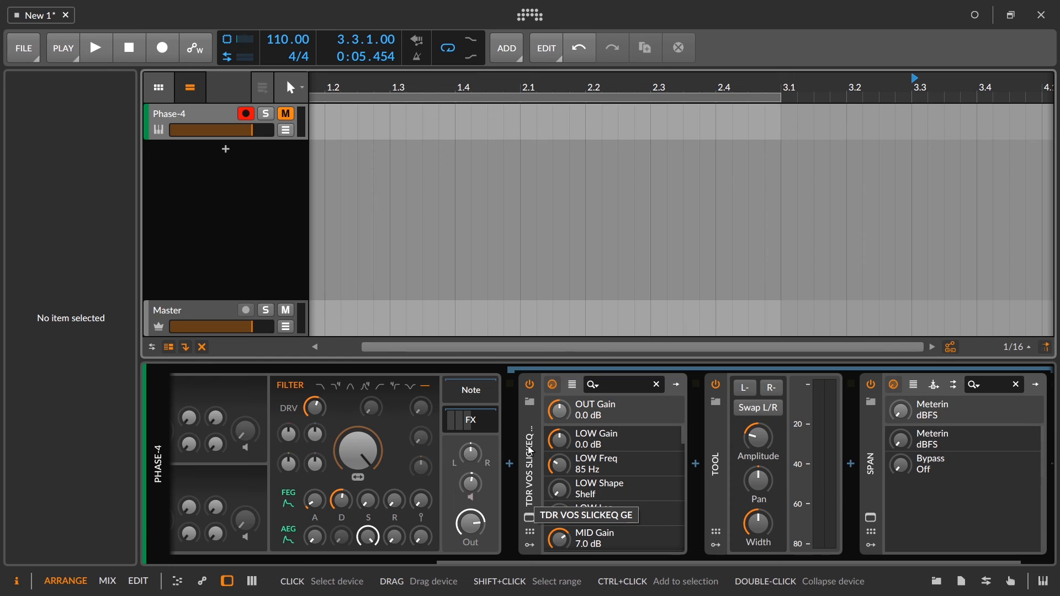
# Lower the Phase-4 track's volume fader and reset the Tool device's amplitude to 0.0 dB.
pyautogui.moveTo(253, 130); pyautogui.dragTo(216, 130)
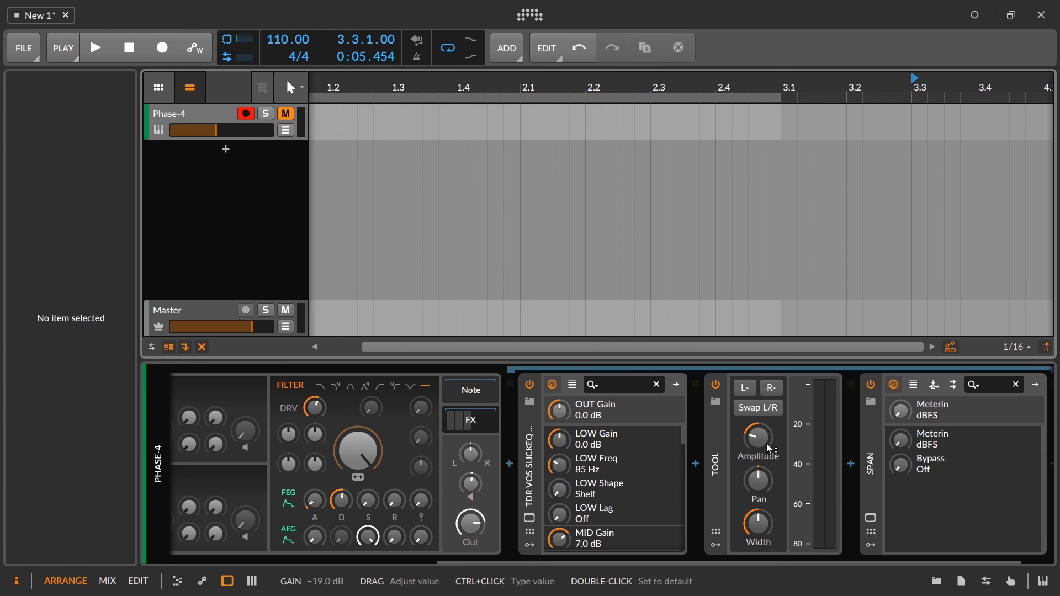
pyautogui.click(732, 464)
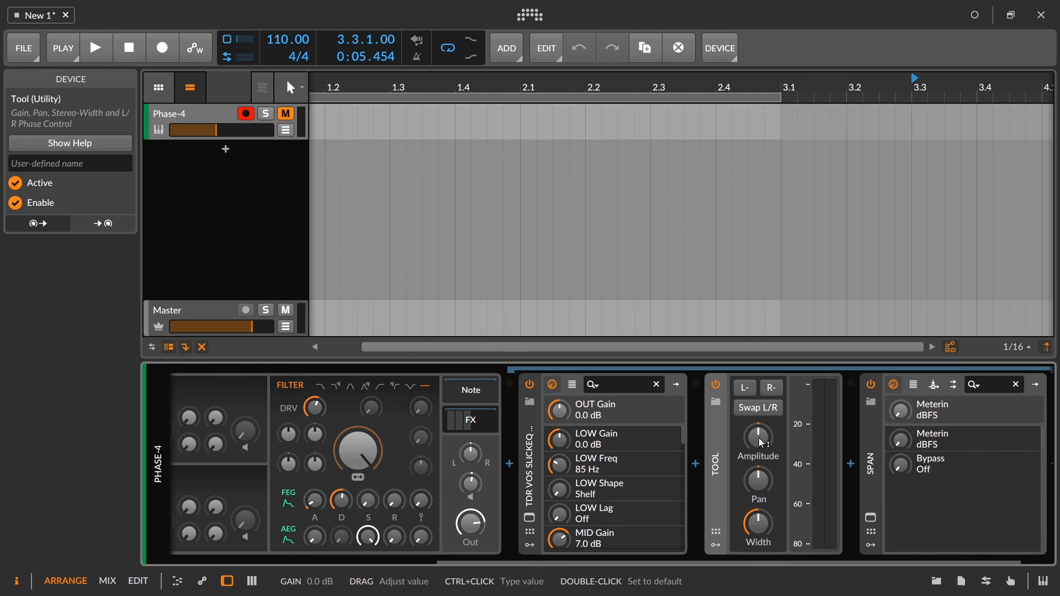
pyautogui.moveTo(763, 443); pyautogui.dragTo(756, 427)
pyautogui.doubleClick(758, 436)
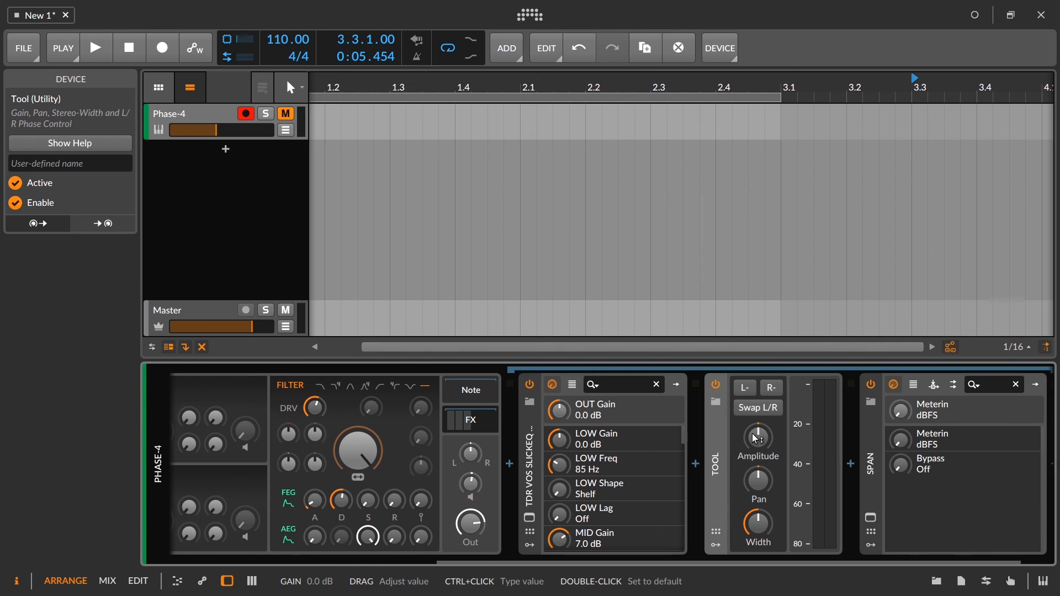
pyautogui.click(530, 518)
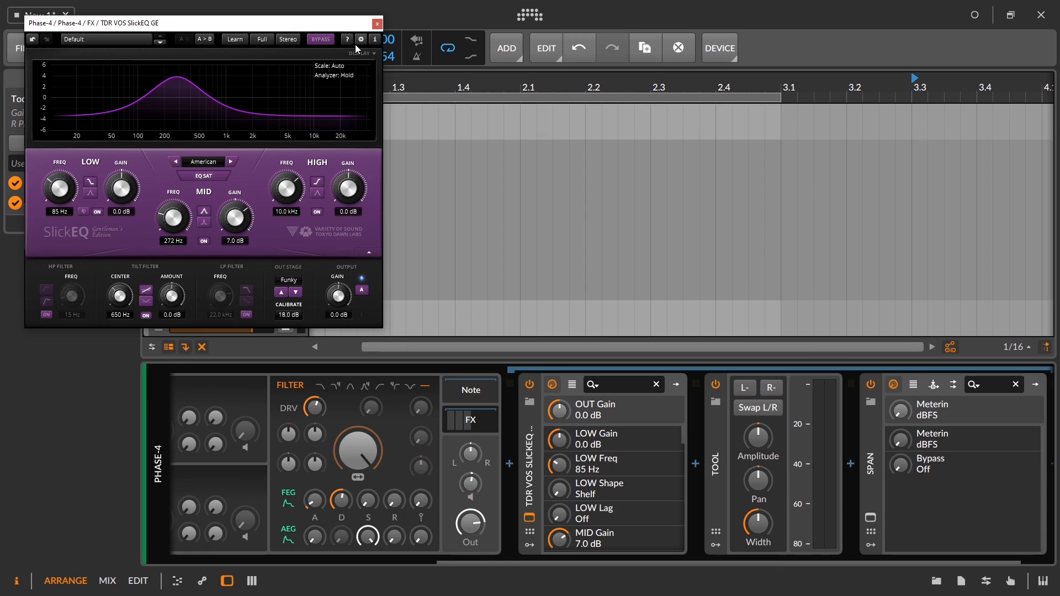
pyautogui.click(378, 23)
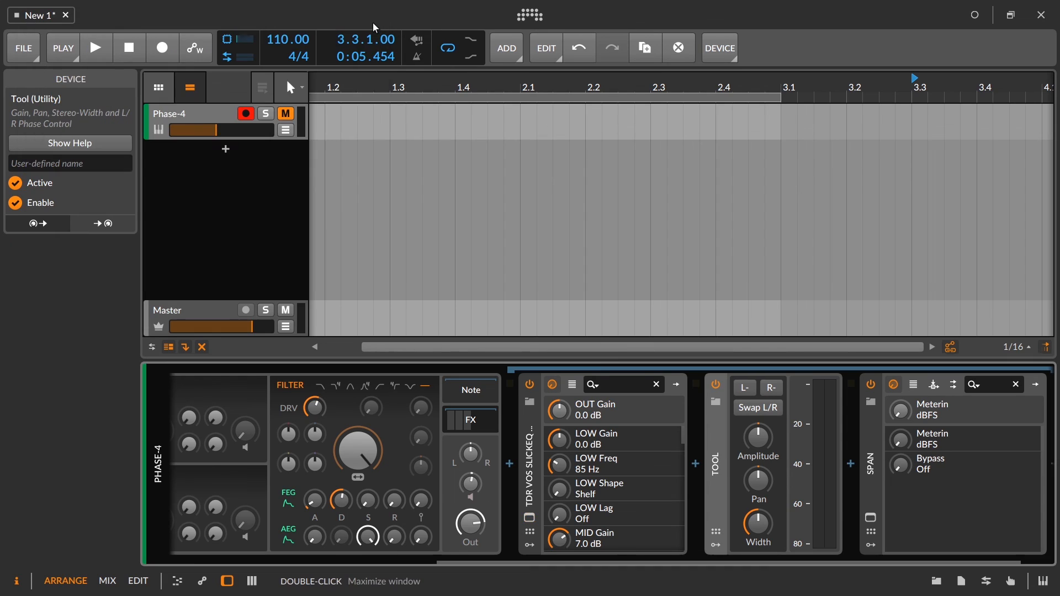